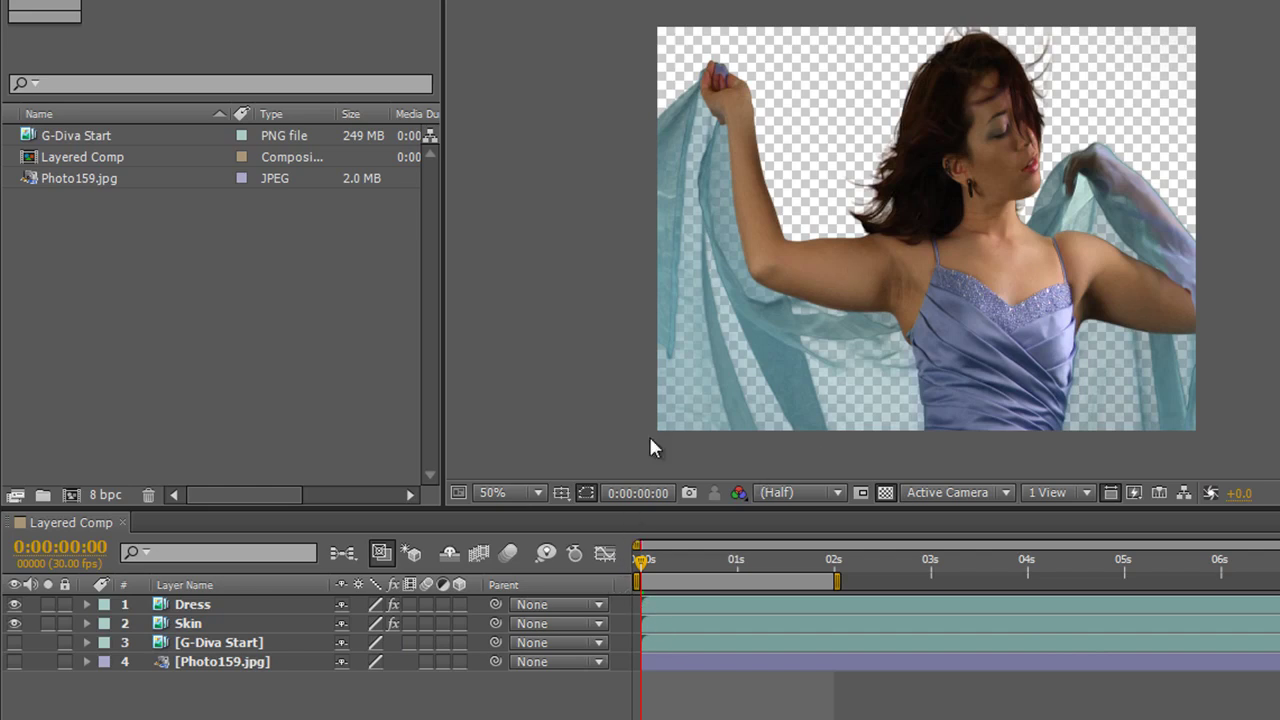
Show the G-Diva Start layer and hide the Skin and Dress layers.
left_click(14, 642)
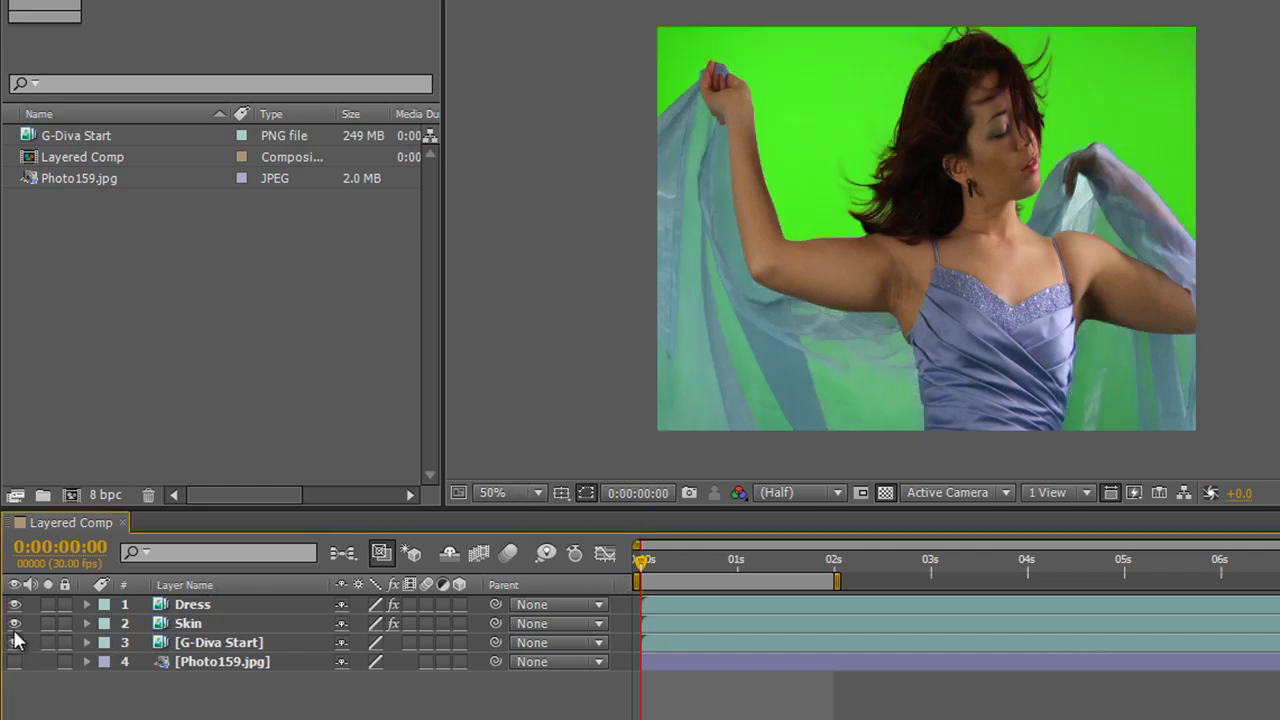
left_click(14, 623)
left_click(14, 604)
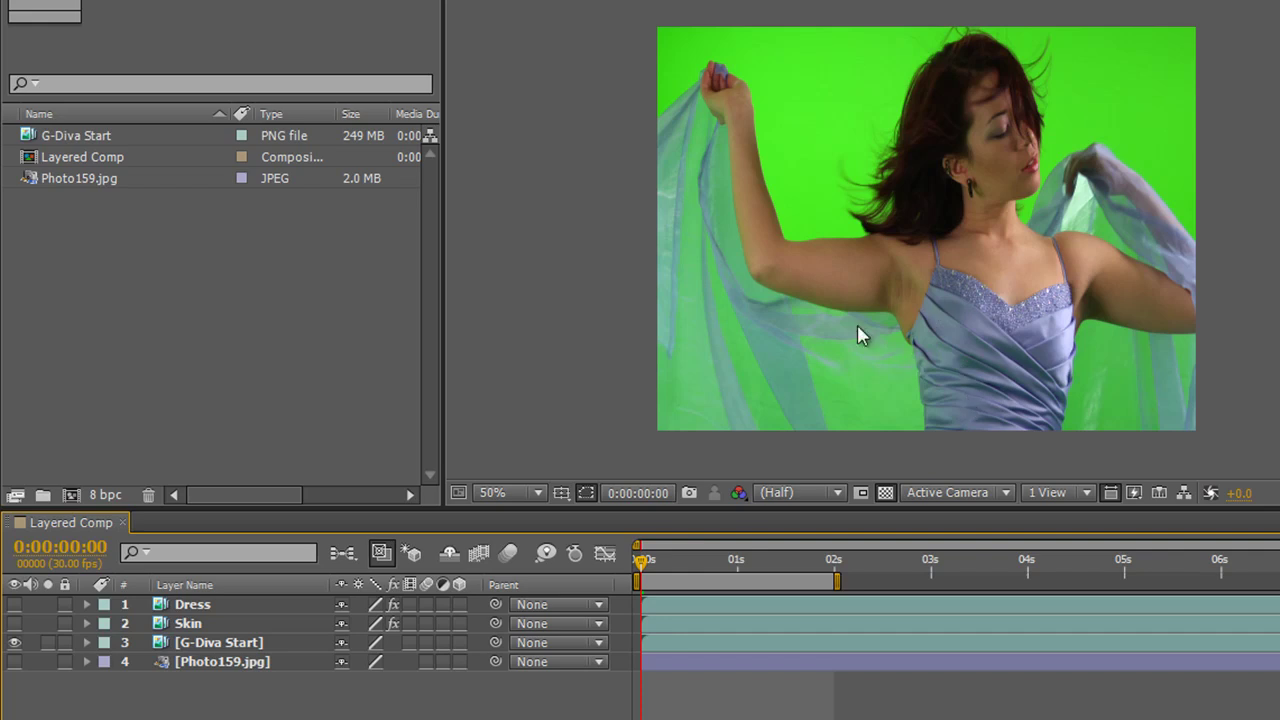
Show the Skin and Dress layers again, and toggle the G-Diva Start layer off and on to compare.
left_click(14, 623)
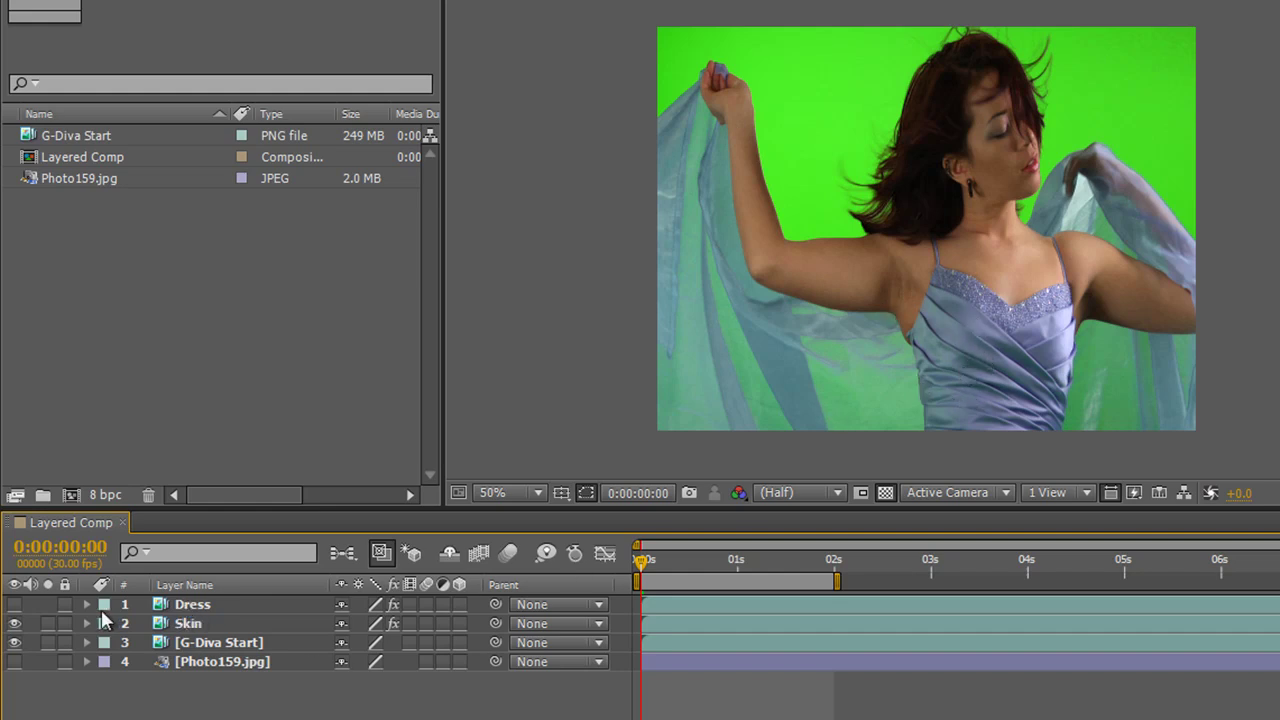
left_click(14, 604)
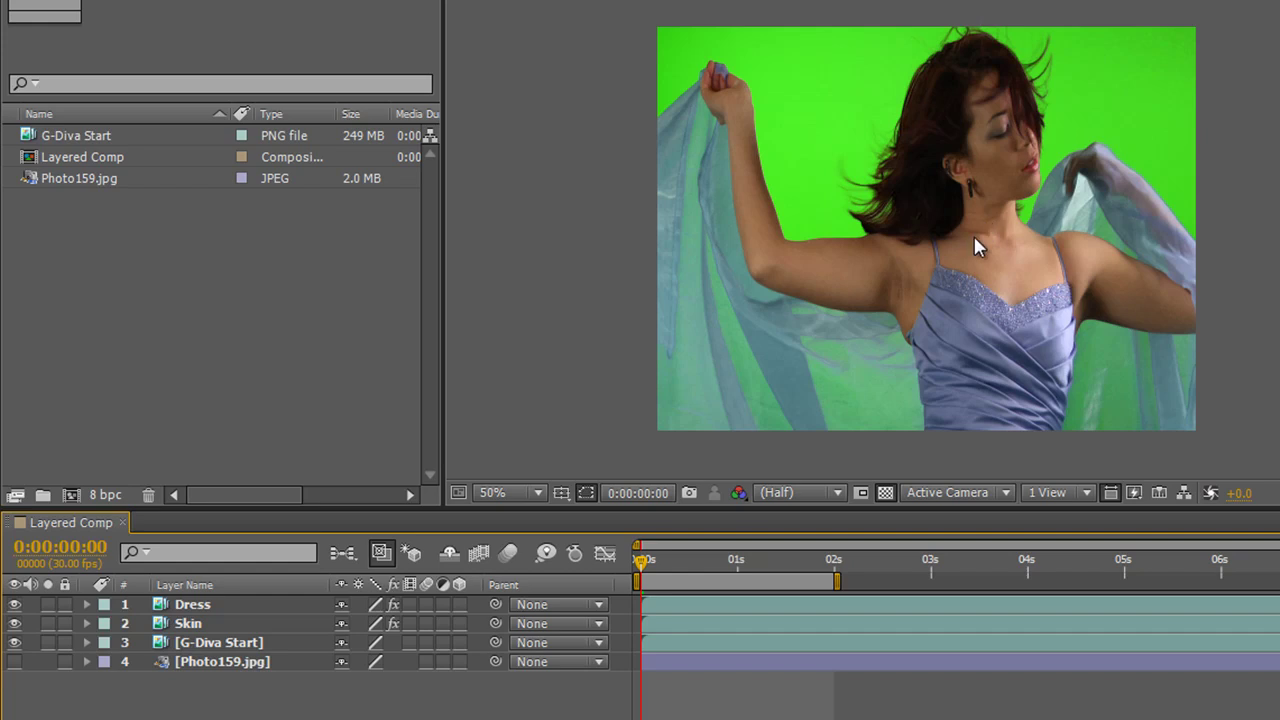
left_click(14, 643)
left_click(14, 643)
Examine the edges of the raised arm, shoulder and hair against the green screen at up to 400% magnification.
scroll(850, 310, "up", 2)
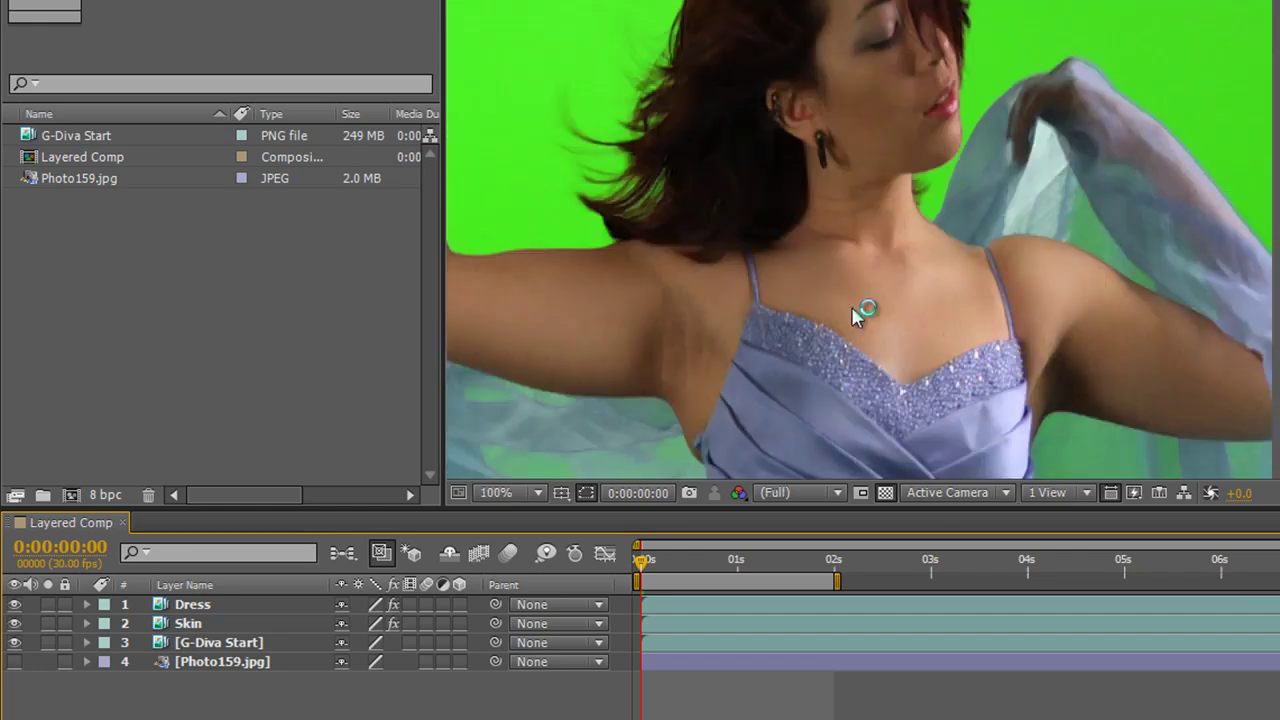
scroll(840, 318, "up", 2)
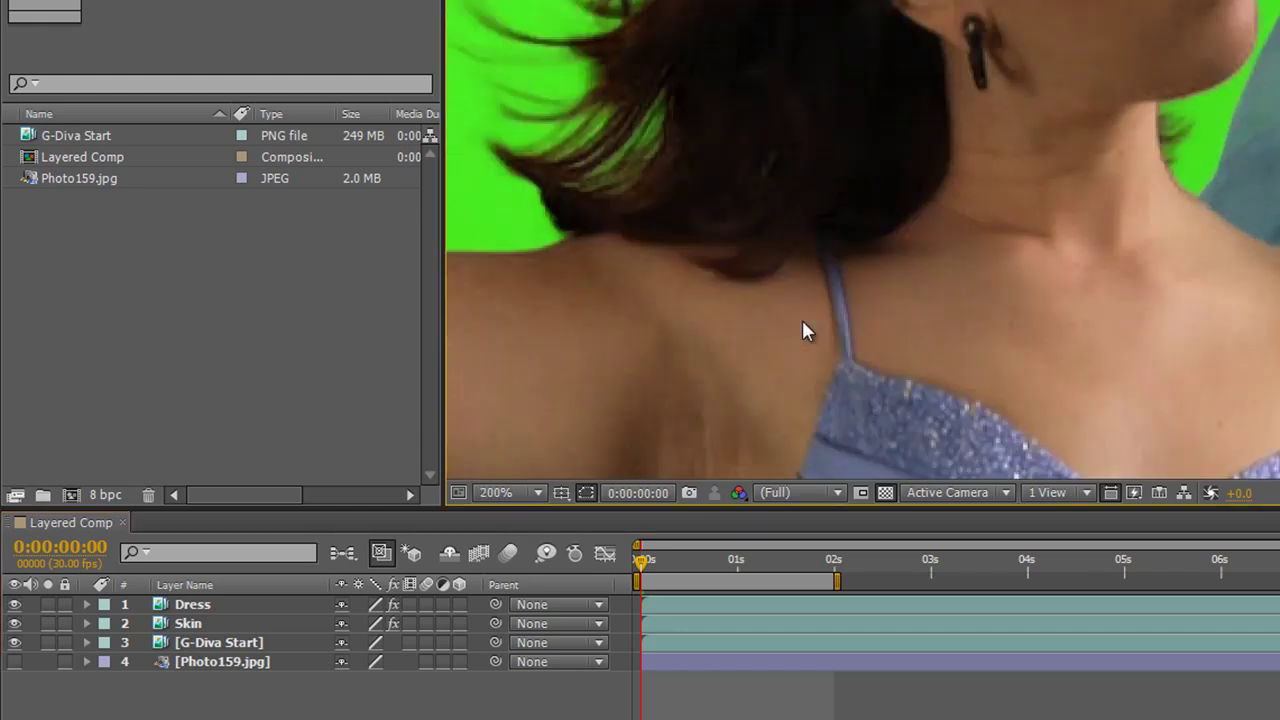
left_click_drag(663, 354, 1006, 306)
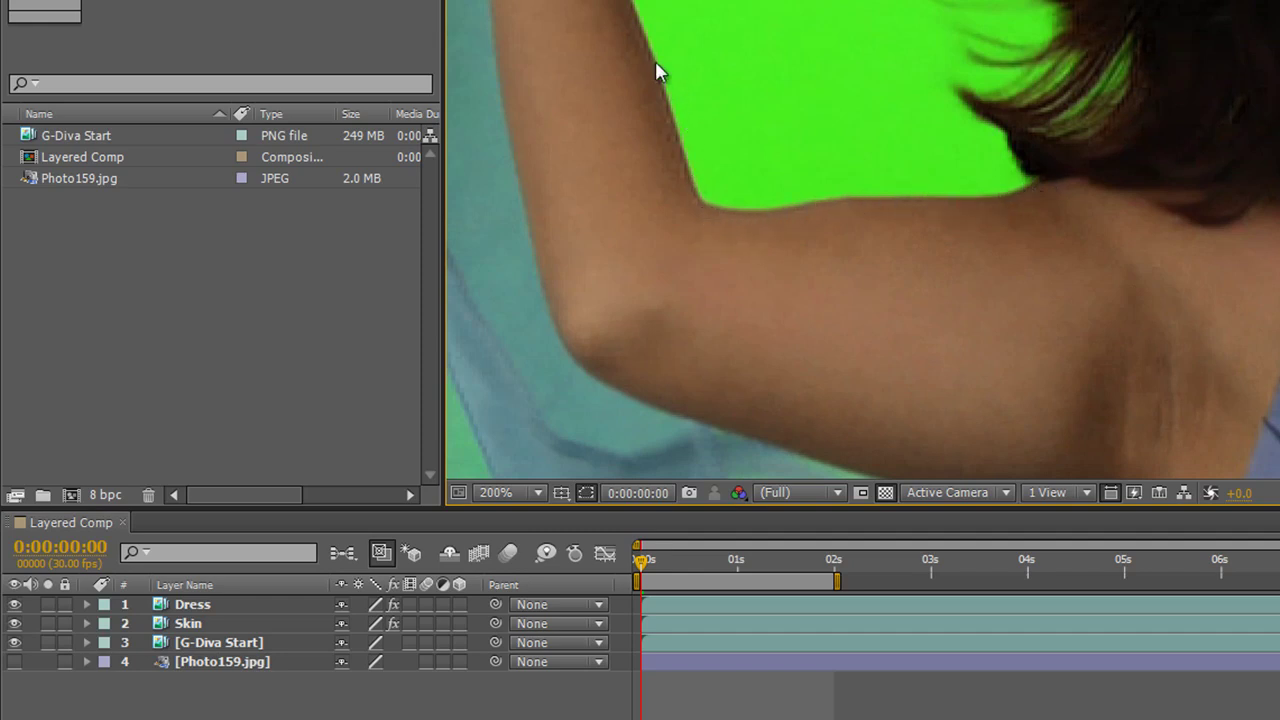
left_click_drag(1229, 289, 872, 341)
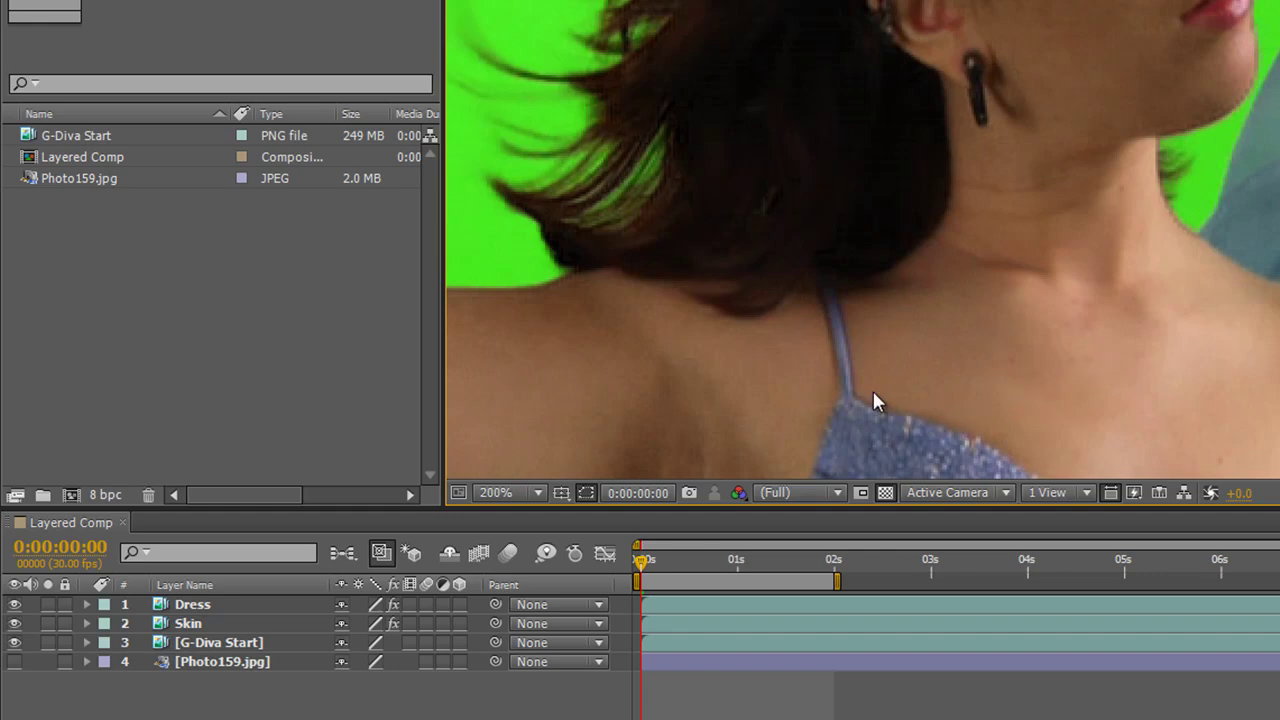
left_click_drag(766, 386, 1223, 309)
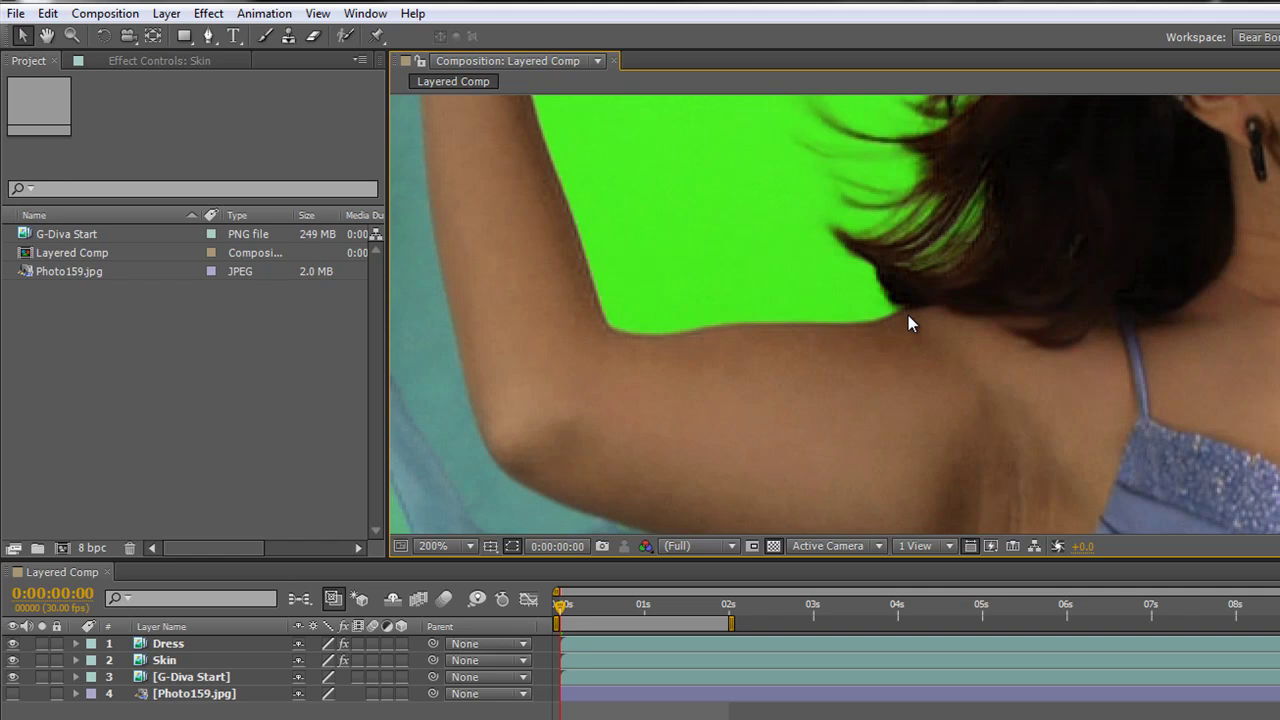
scroll(908, 315, "down", 1)
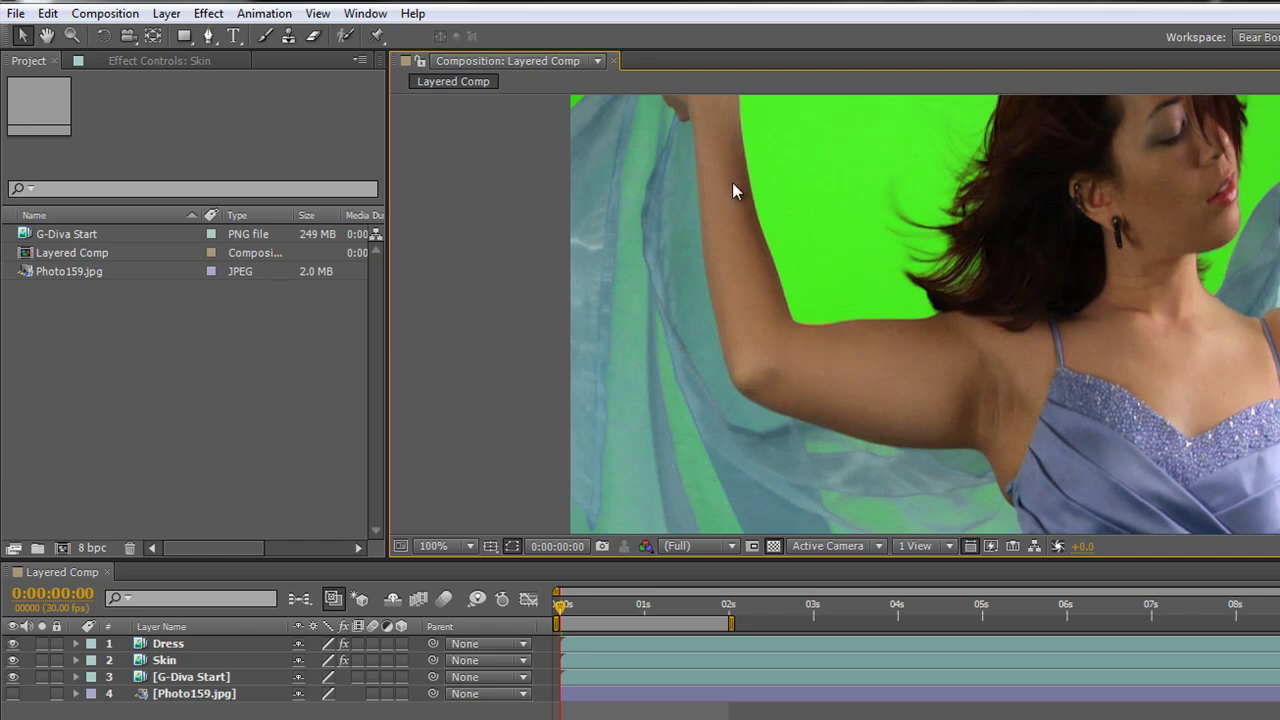
scroll(771, 324, "up", 2)
key("h")
left_click_drag(597, 300, 1223, 403)
key("v")
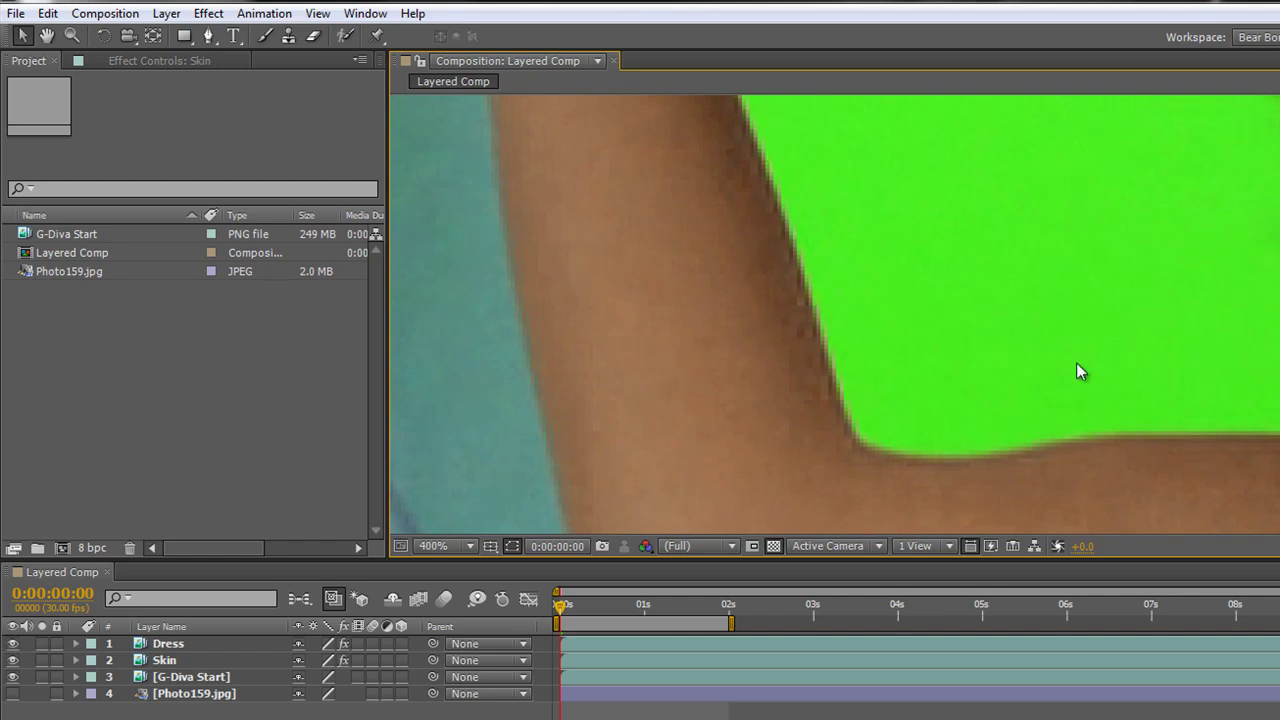
scroll(985, 290, "down", 1)
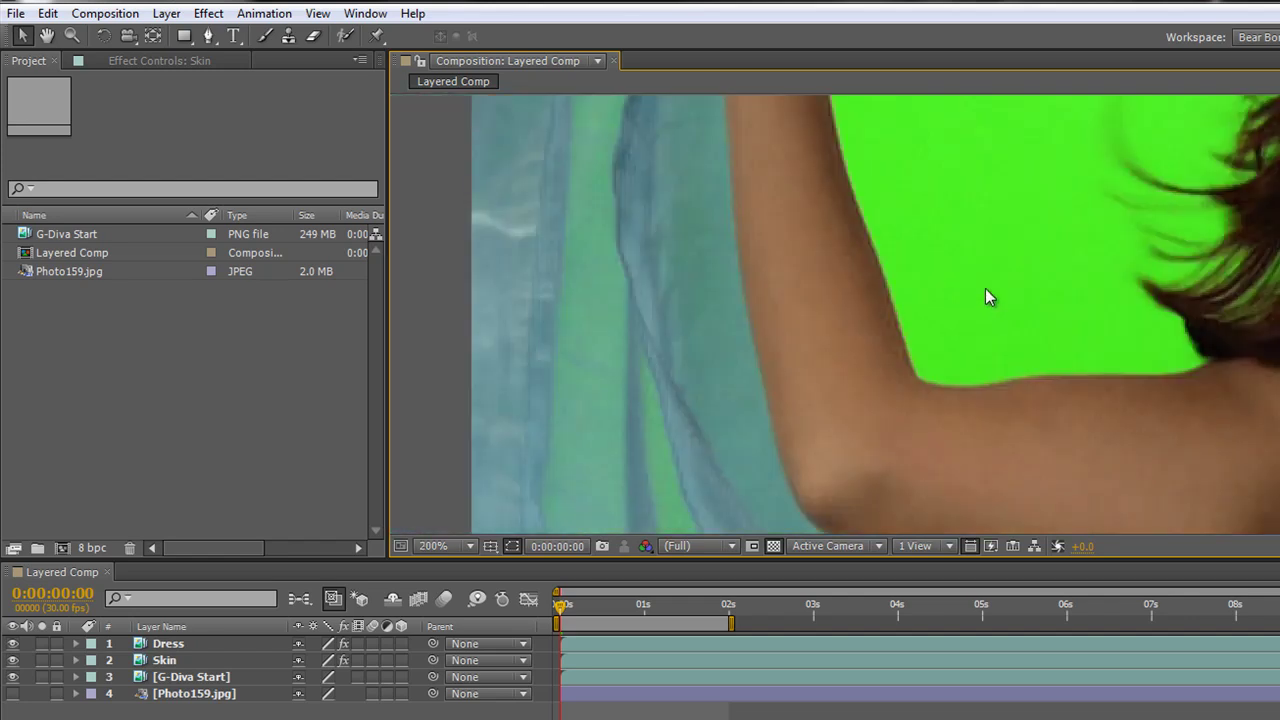
left_click_drag(986, 260, 969, 340)
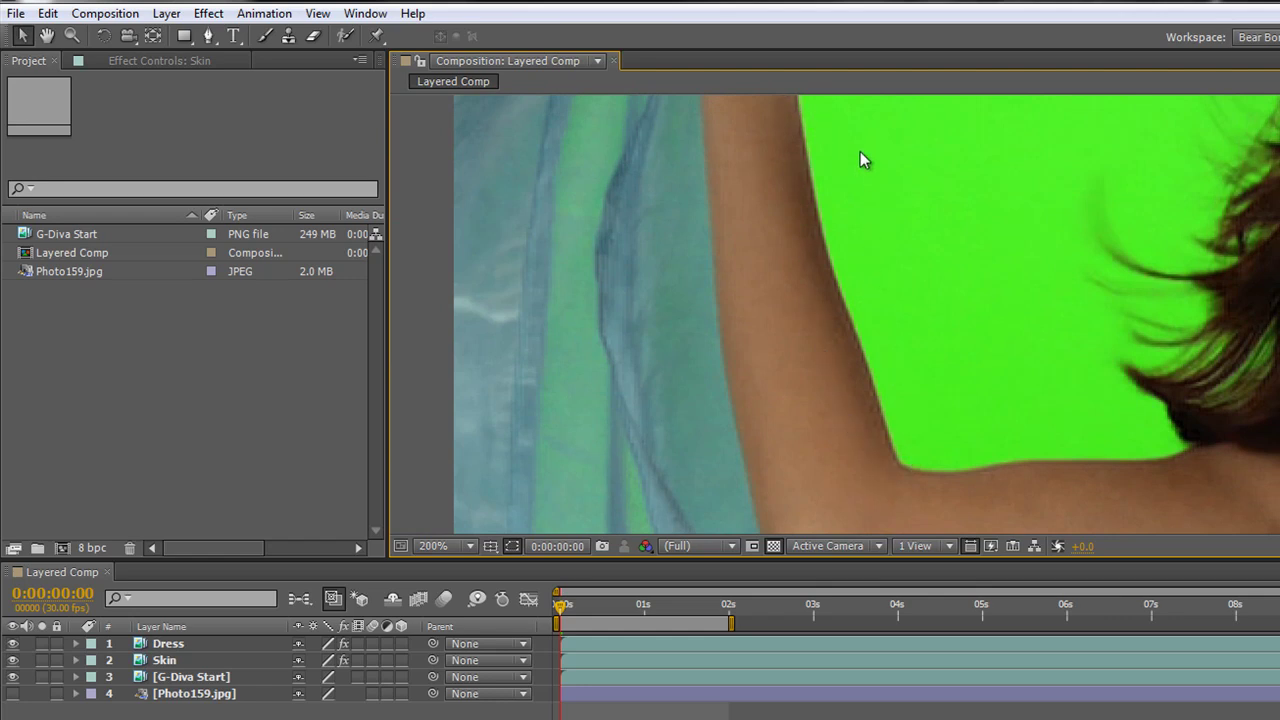
scroll(869, 162, "down", 1)
left_click_drag(1142, 303, 886, 271)
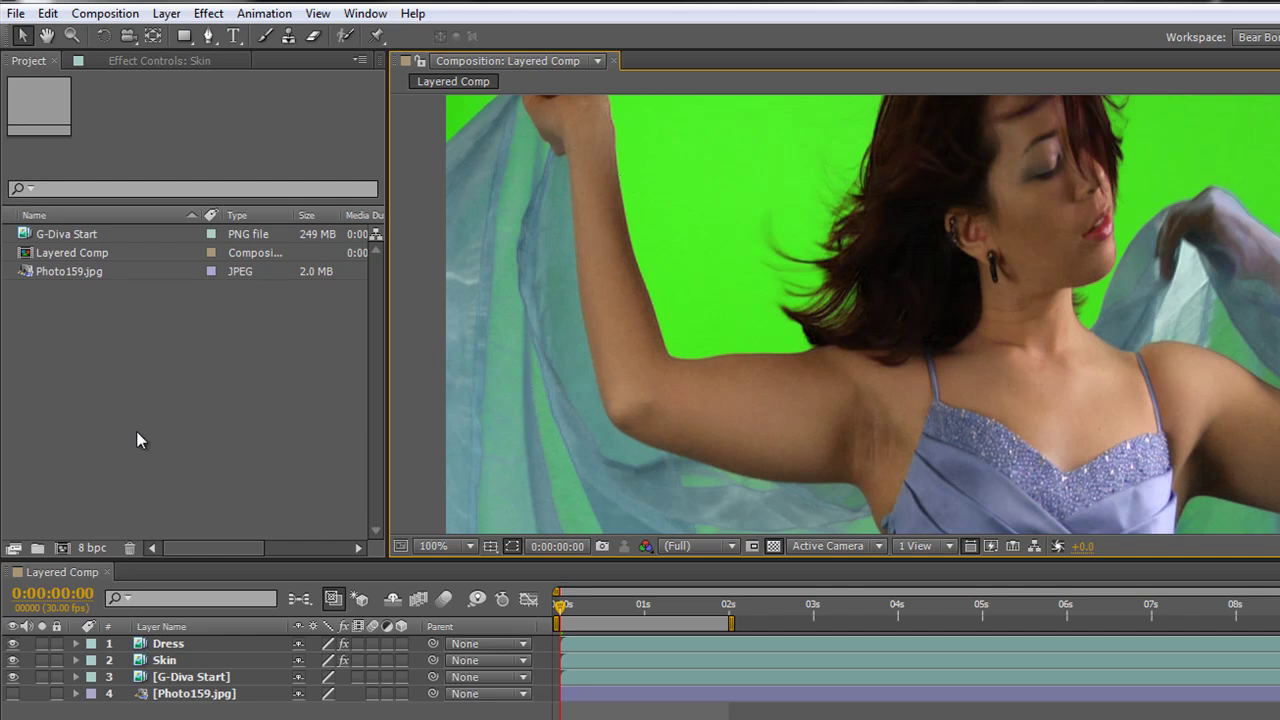
scroll(794, 365, "down", 2)
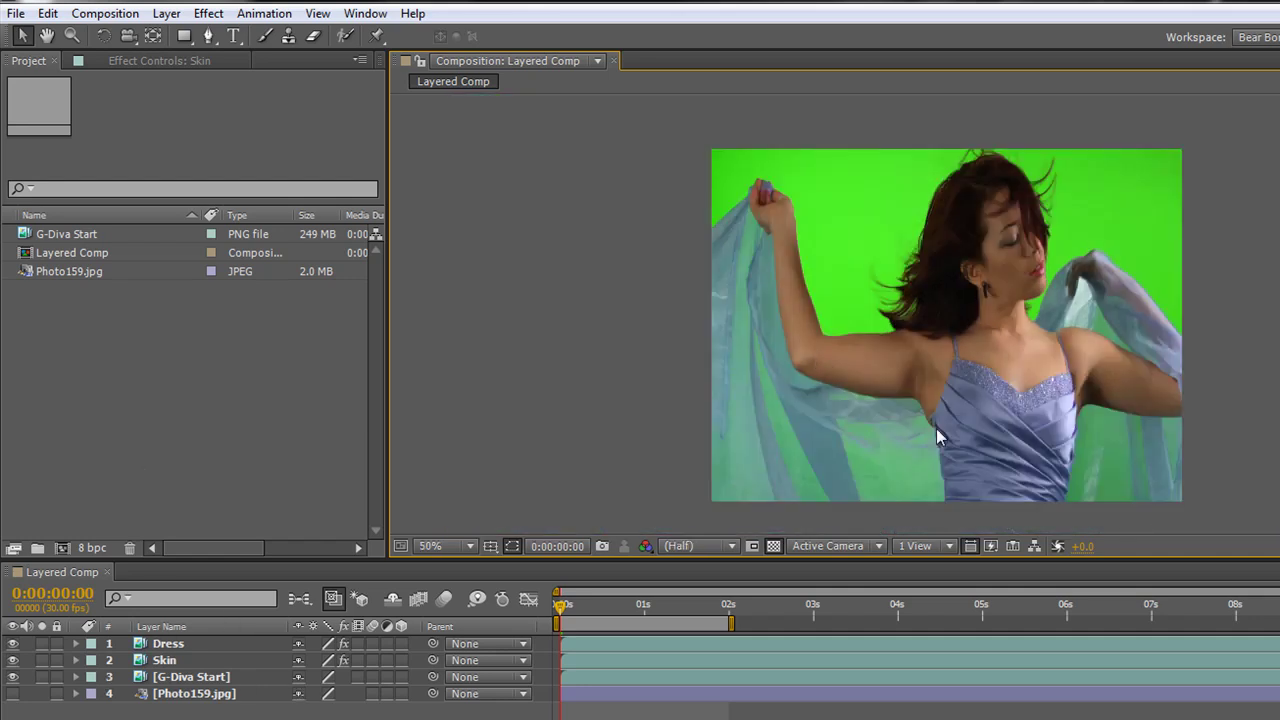
Create a new composition containing Layered Comp and rename it Line Problems.
left_click(52, 253)
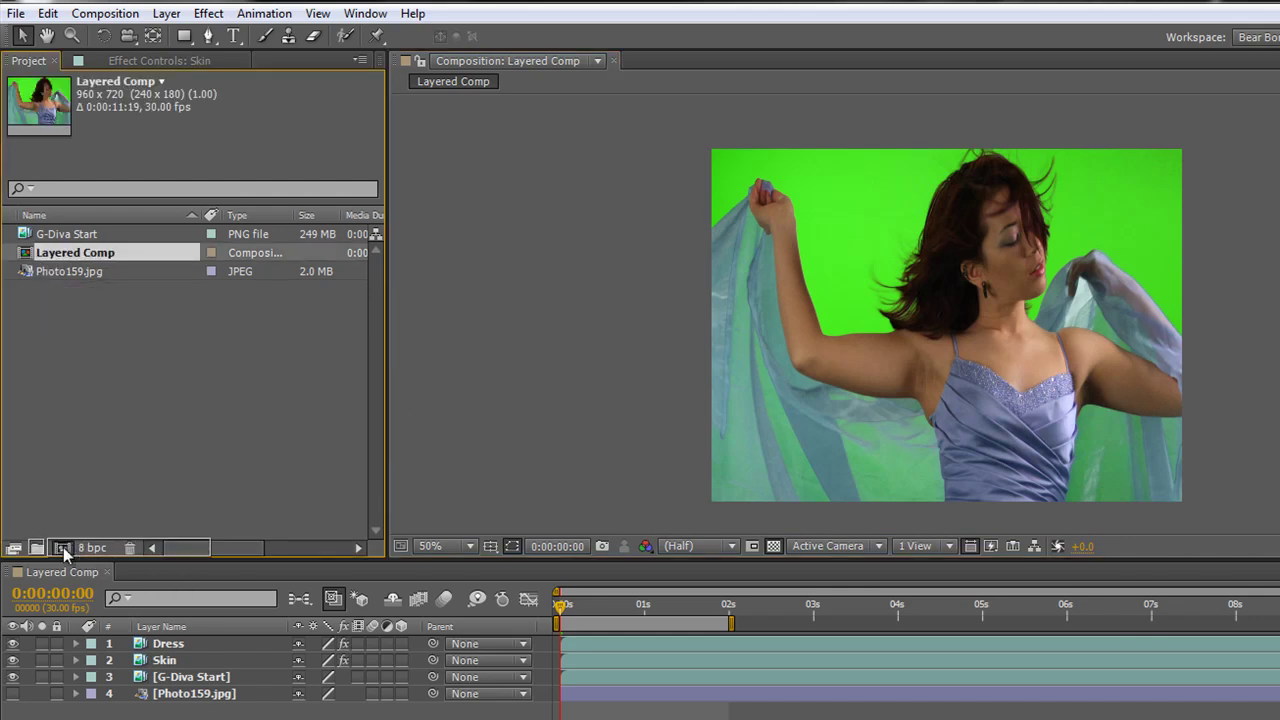
left_click_drag(63, 547, 63, 547)
left_click(76, 270)
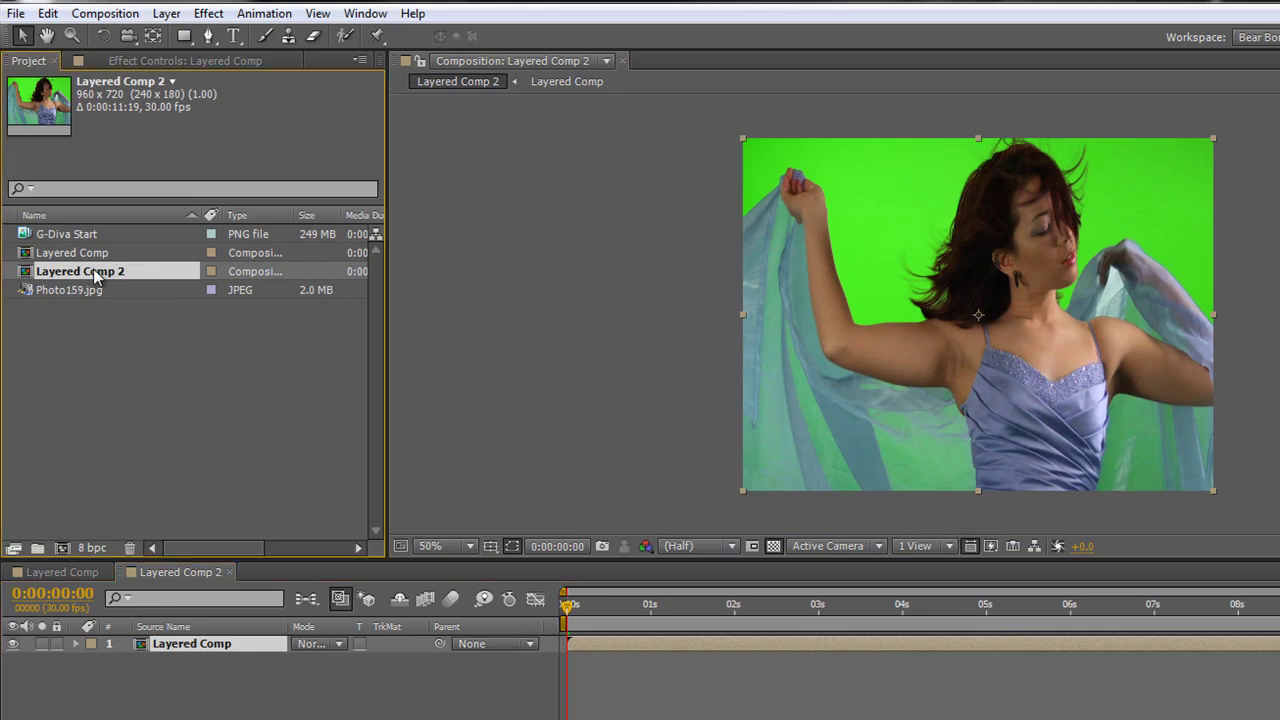
key("Return")
type("Line")
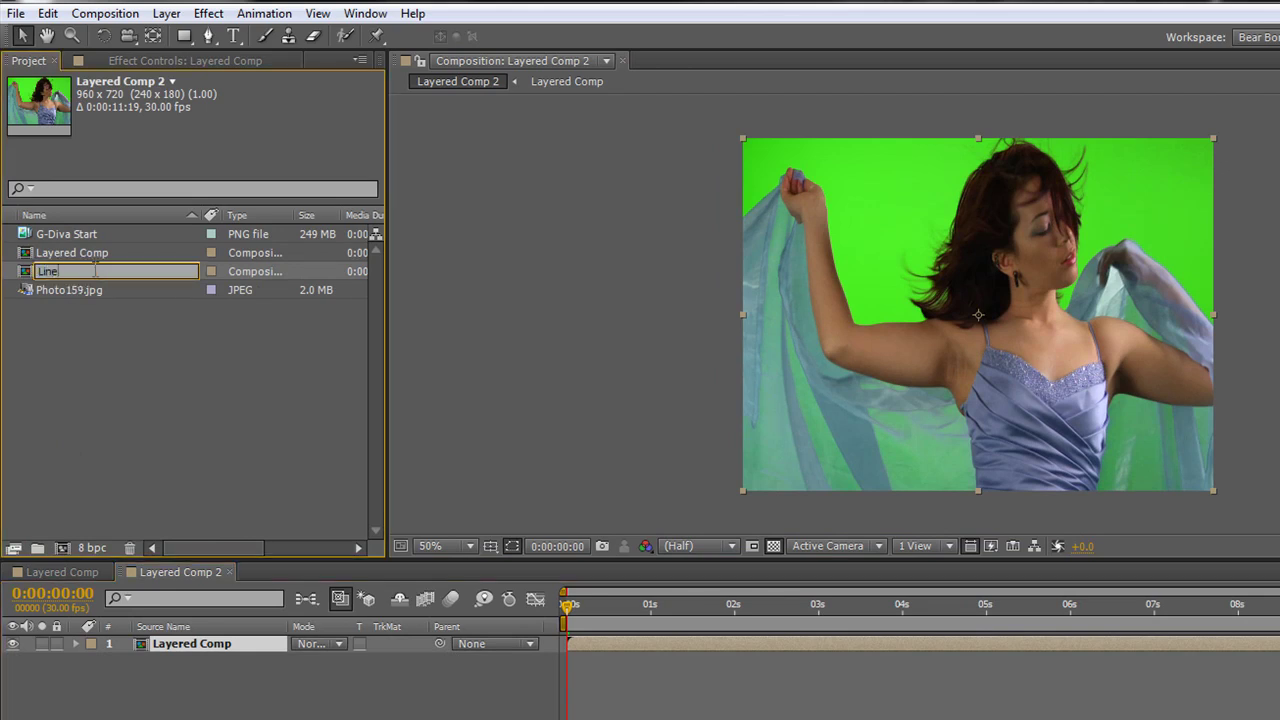
type(" Problems")
key("Return")
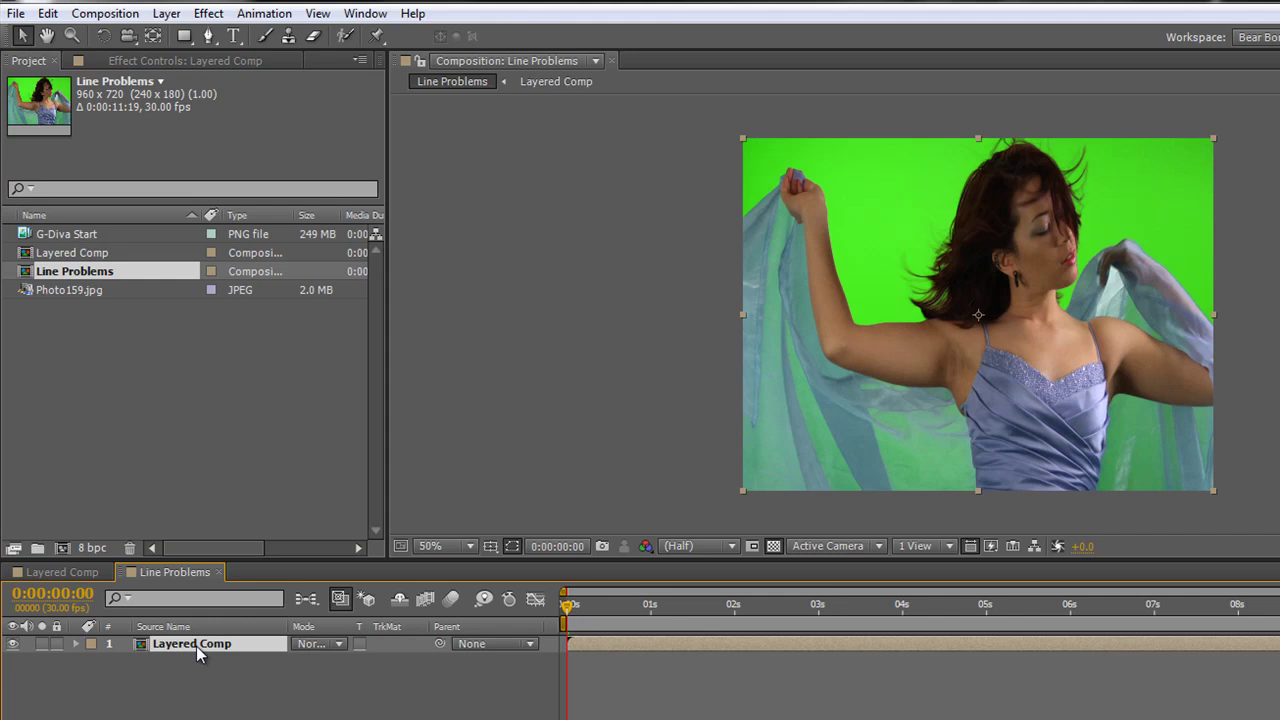
Rename the Layered Comp layer inside the new composition as Line Problem.
key("Return")
type("Line Problem")
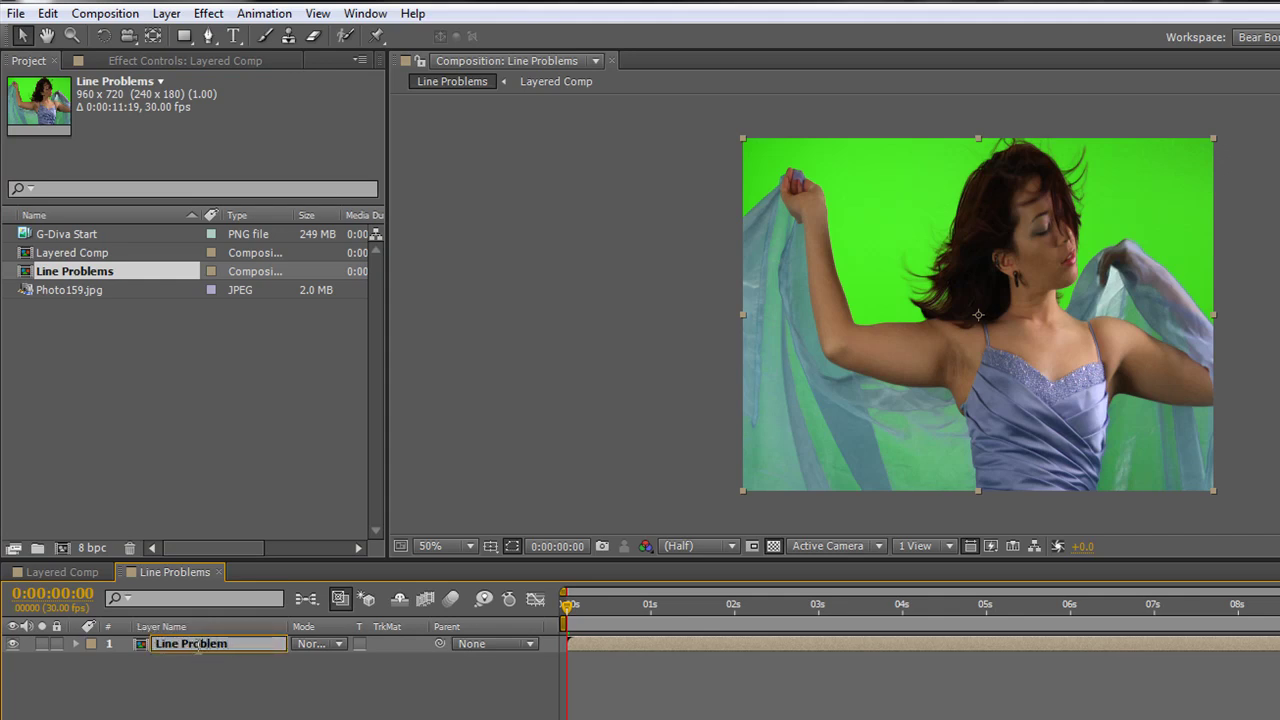
key("Return")
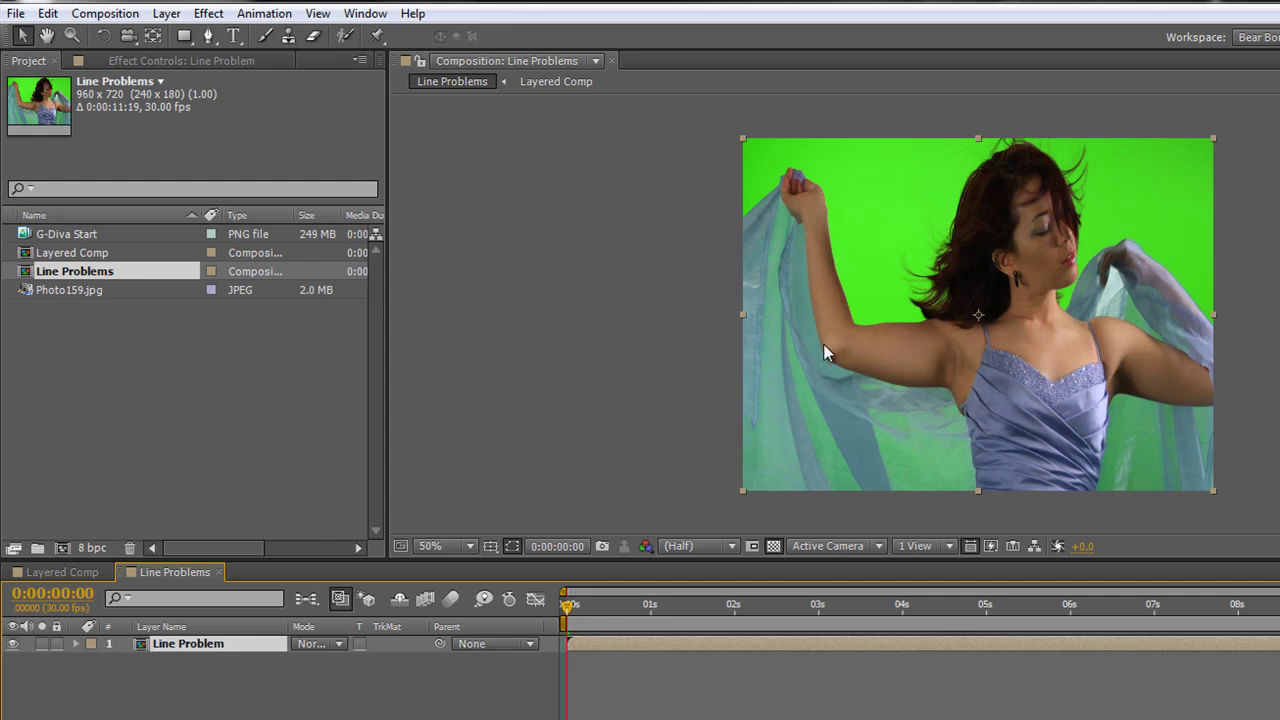
Draw a closed Pen tool mask on the Line Problem layer around the raised forearm's inner edge, from wrist to elbow, including some adjacent green.
scroll(876, 322, "up", 3)
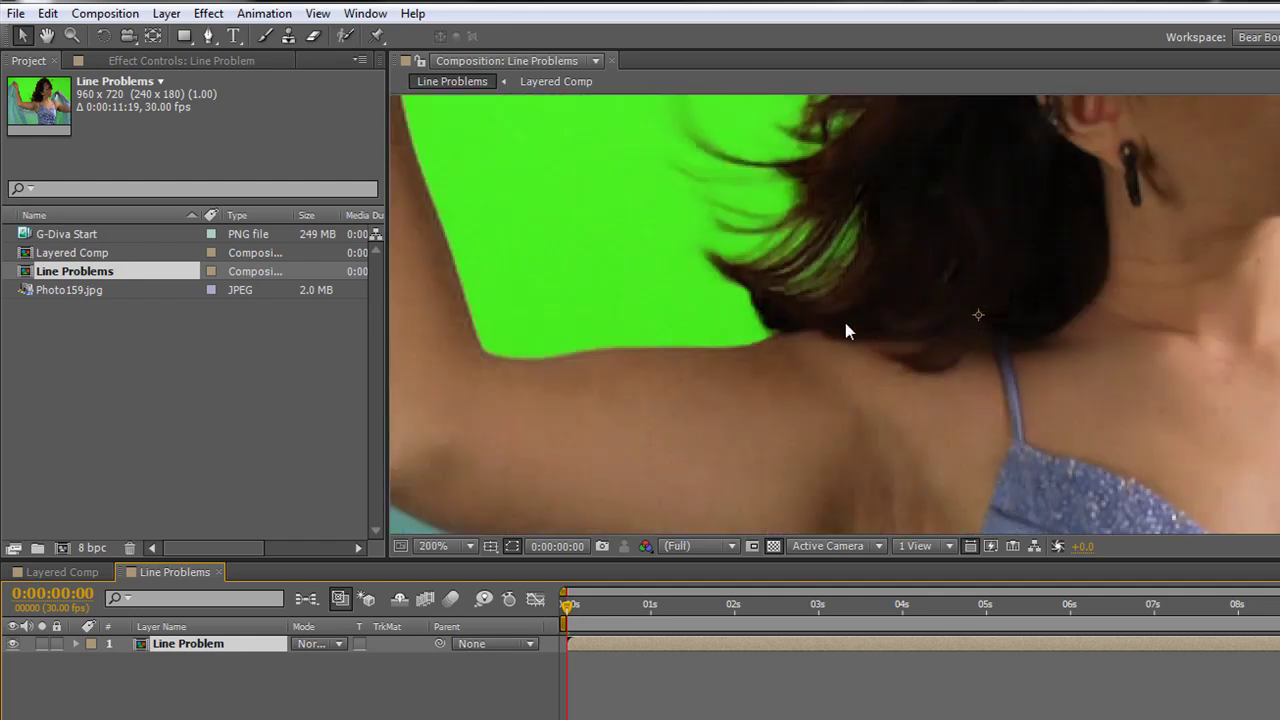
key("h")
left_click_drag(640, 260, 832, 401)
key("v")
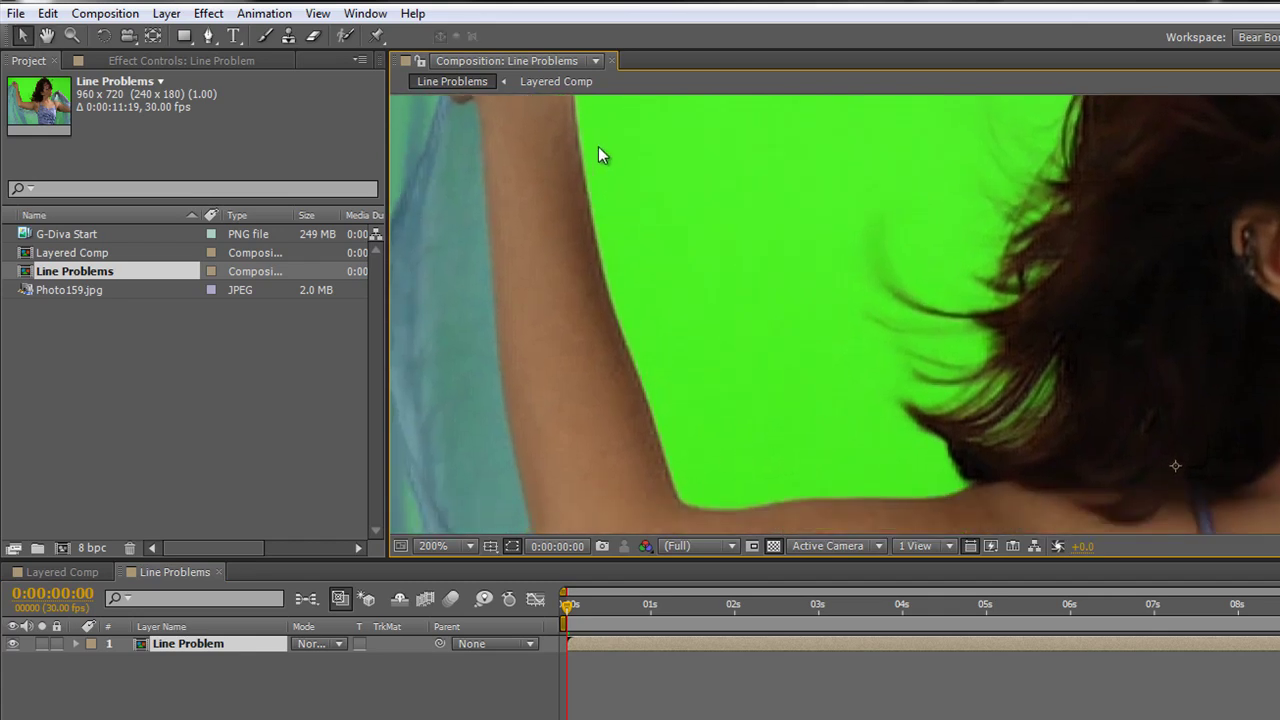
key("comma")
key("comma")
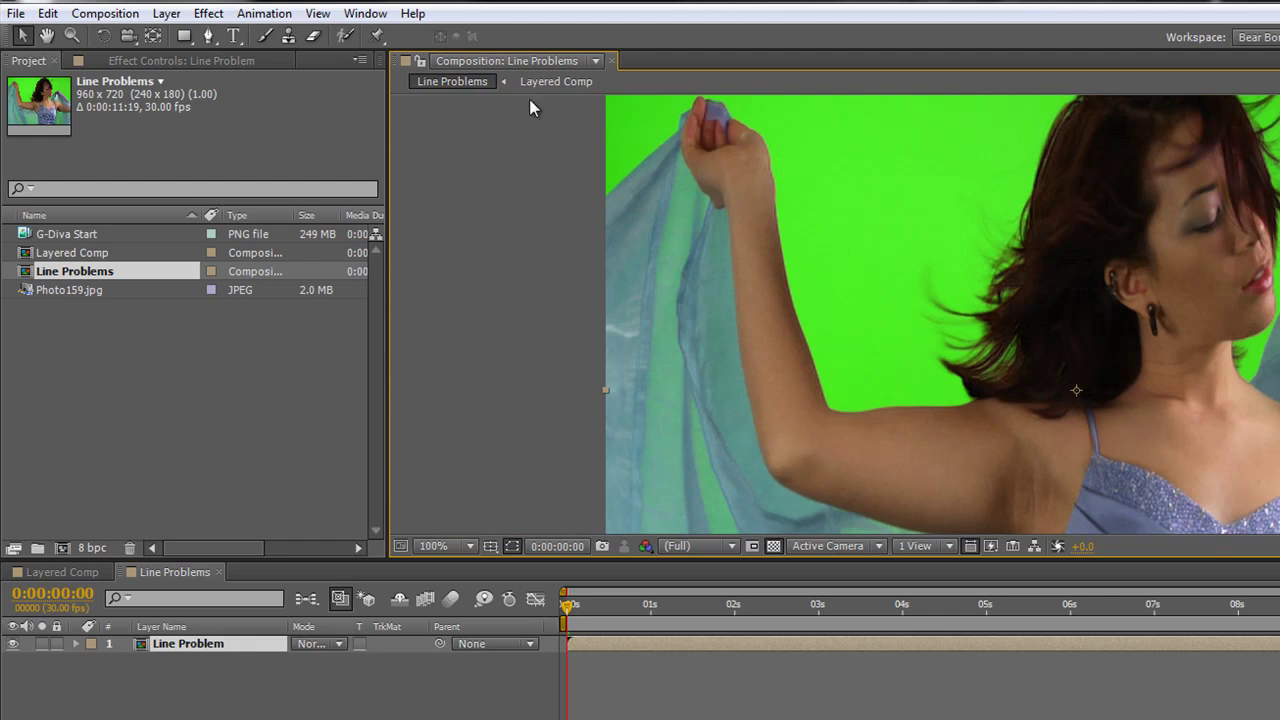
left_click(208, 35)
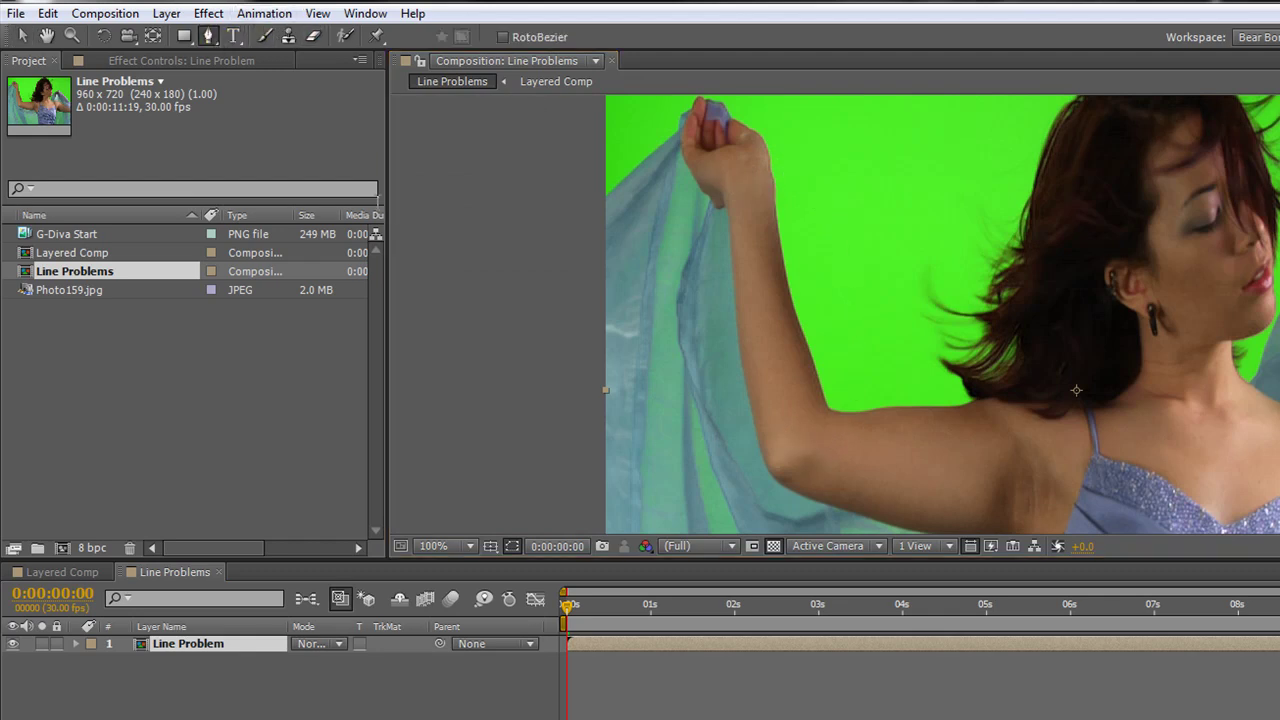
left_click(806, 178)
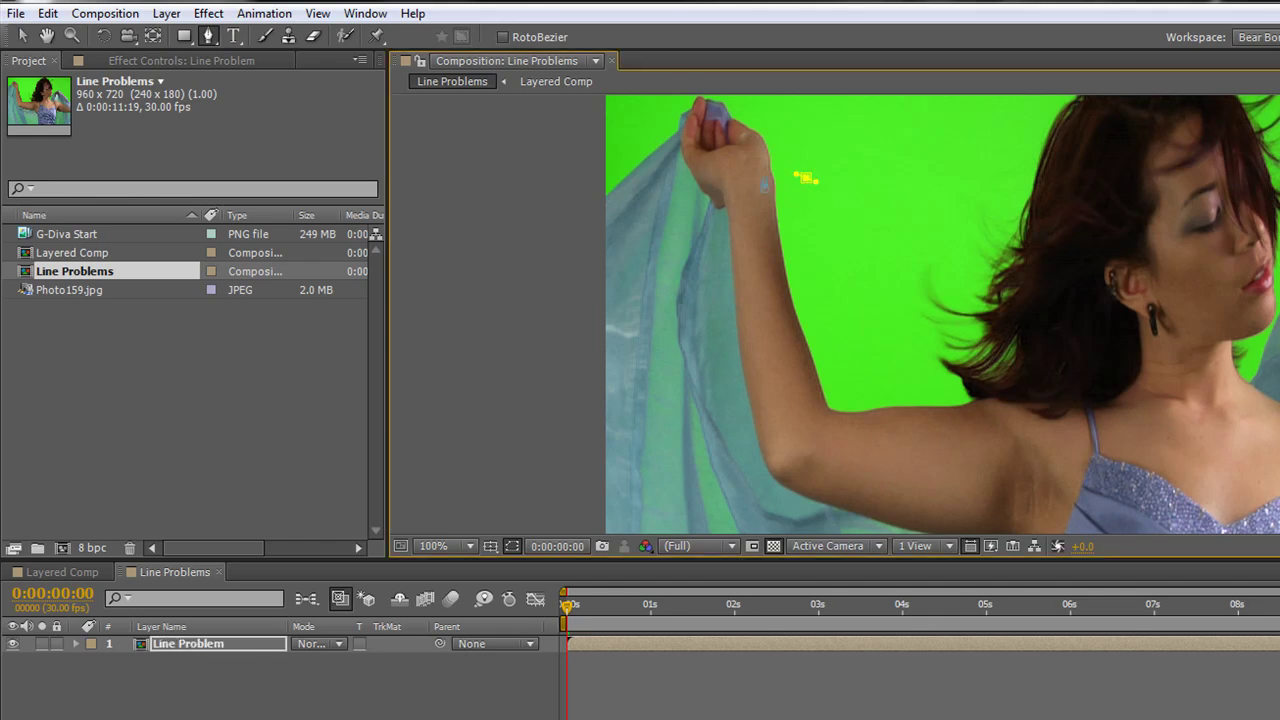
left_click_drag(759, 181, 760, 260)
left_click_drag(775, 338, 779, 348)
left_click_drag(805, 412, 852, 390)
left_click(852, 388)
left_click_drag(853, 262, 842, 225)
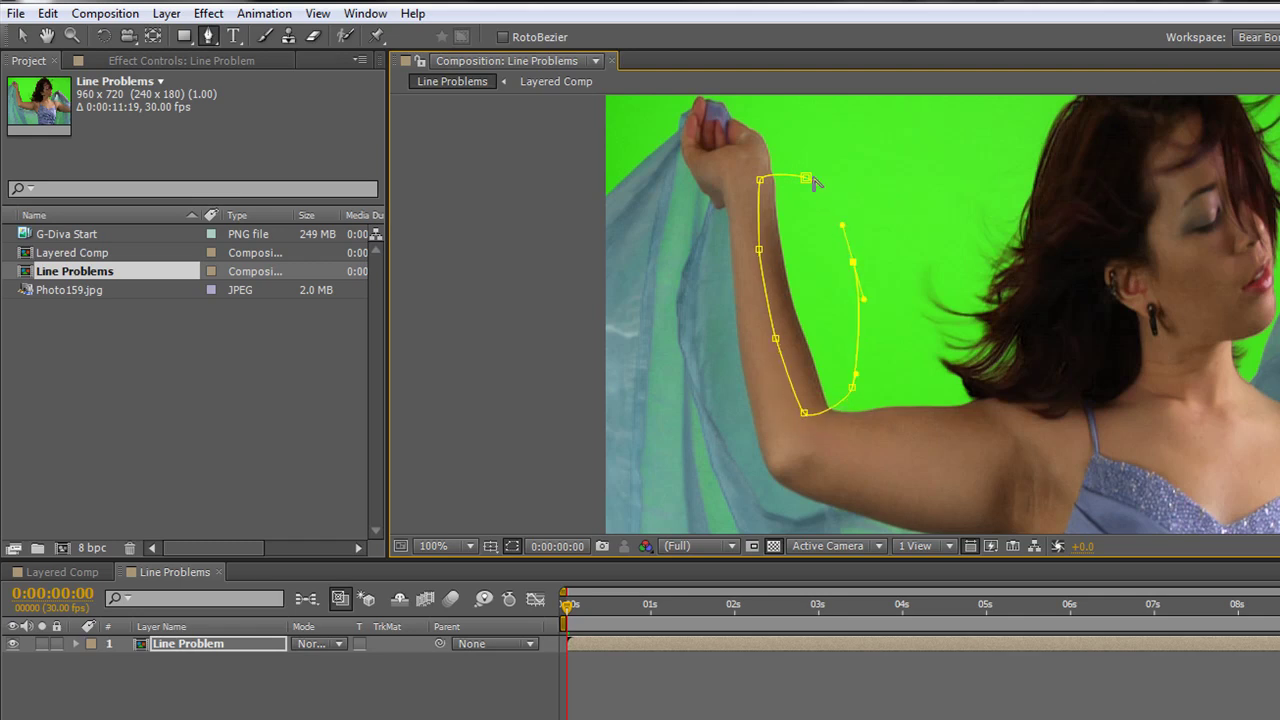
left_click(808, 185)
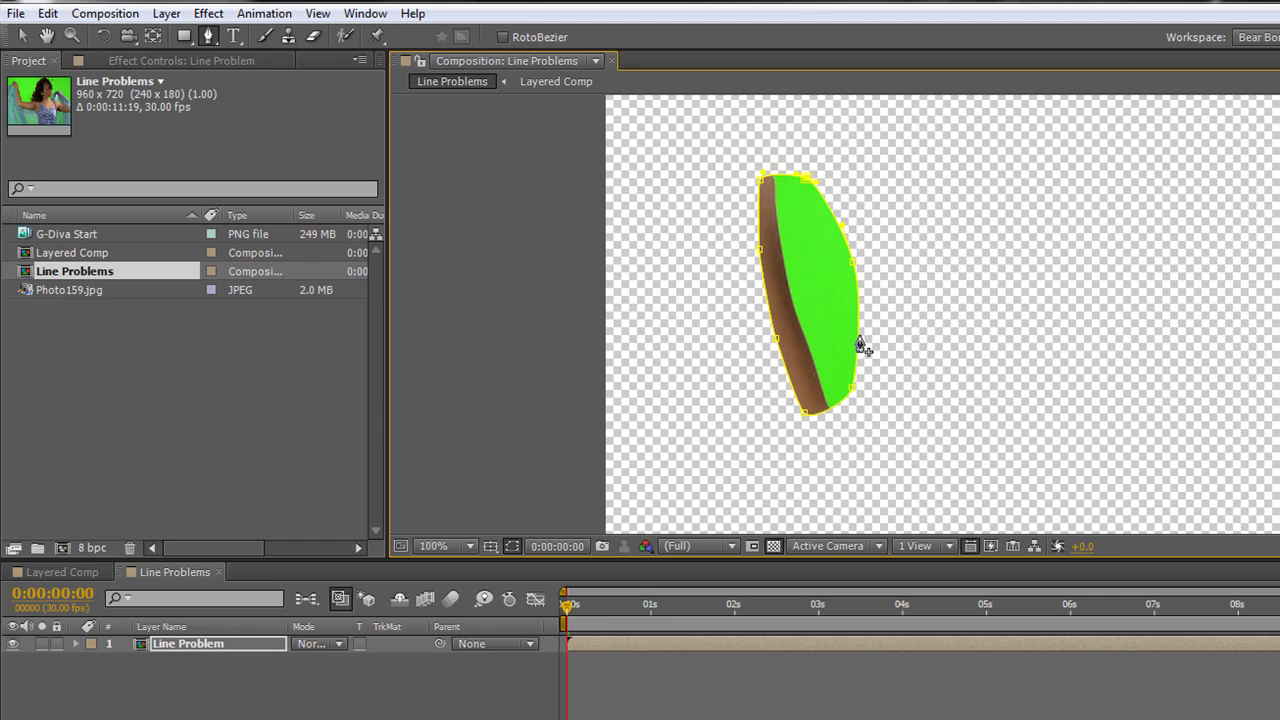
Set the mask feather of Mask 1 on the Line Problem layer to 8 pixels and collapse the mask's properties.
left_click(22, 36)
left_click(163, 645)
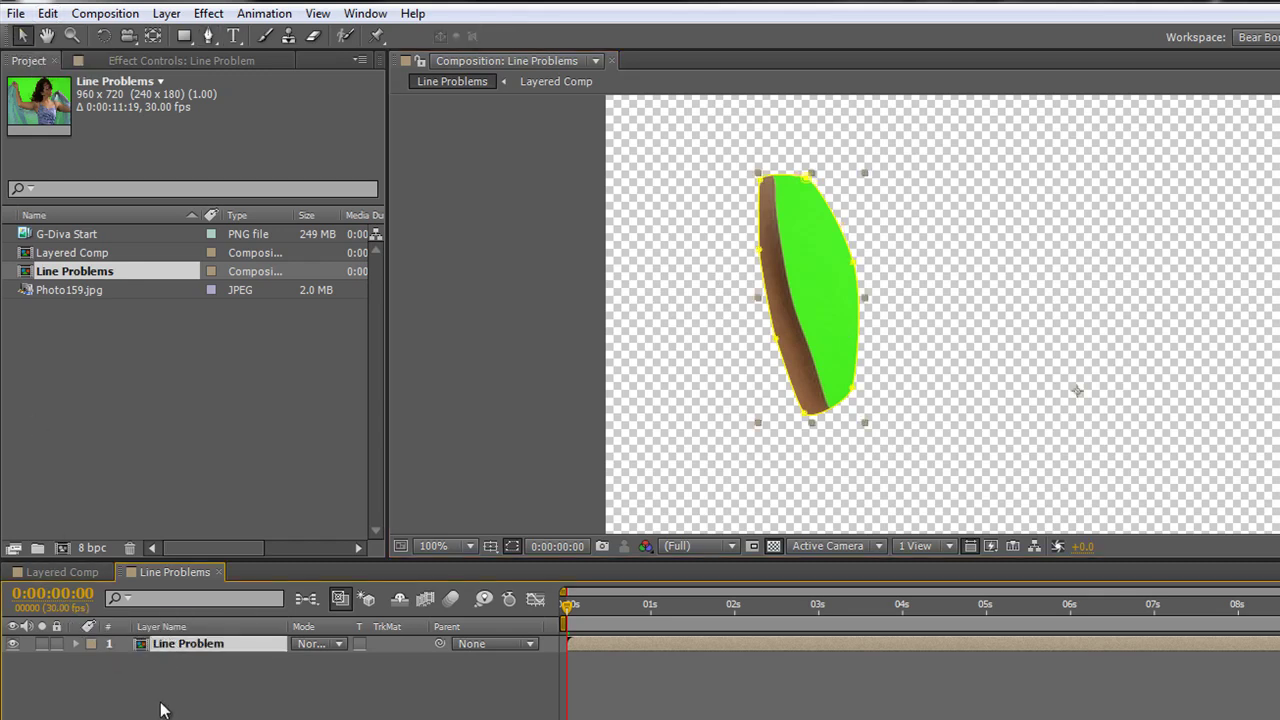
key("f")
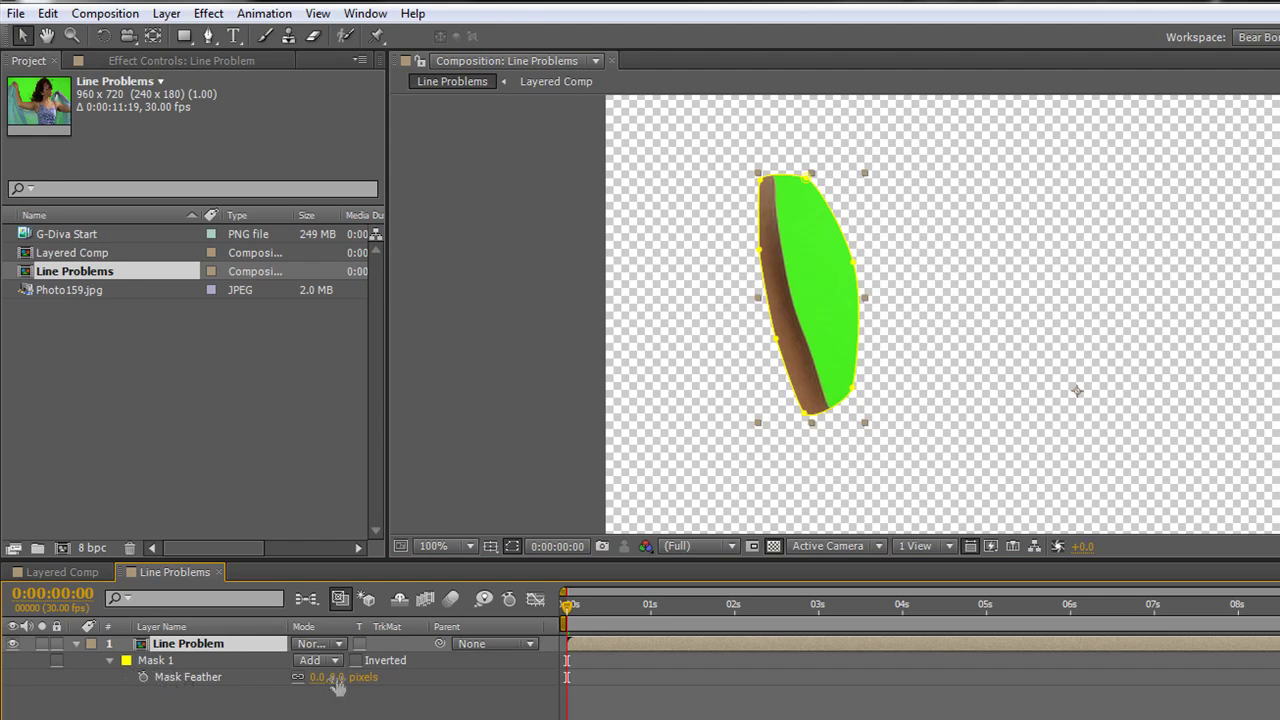
left_click_drag(340, 680, 340, 677)
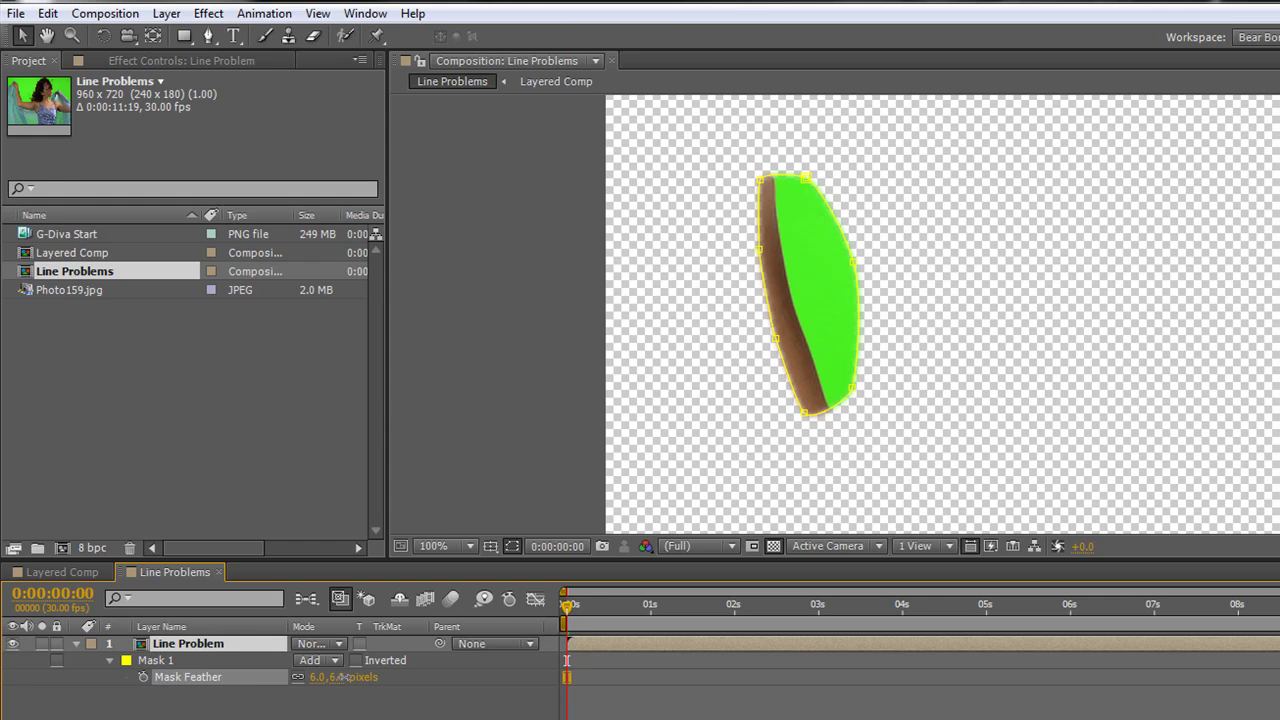
left_click_drag(343, 677, 346, 677)
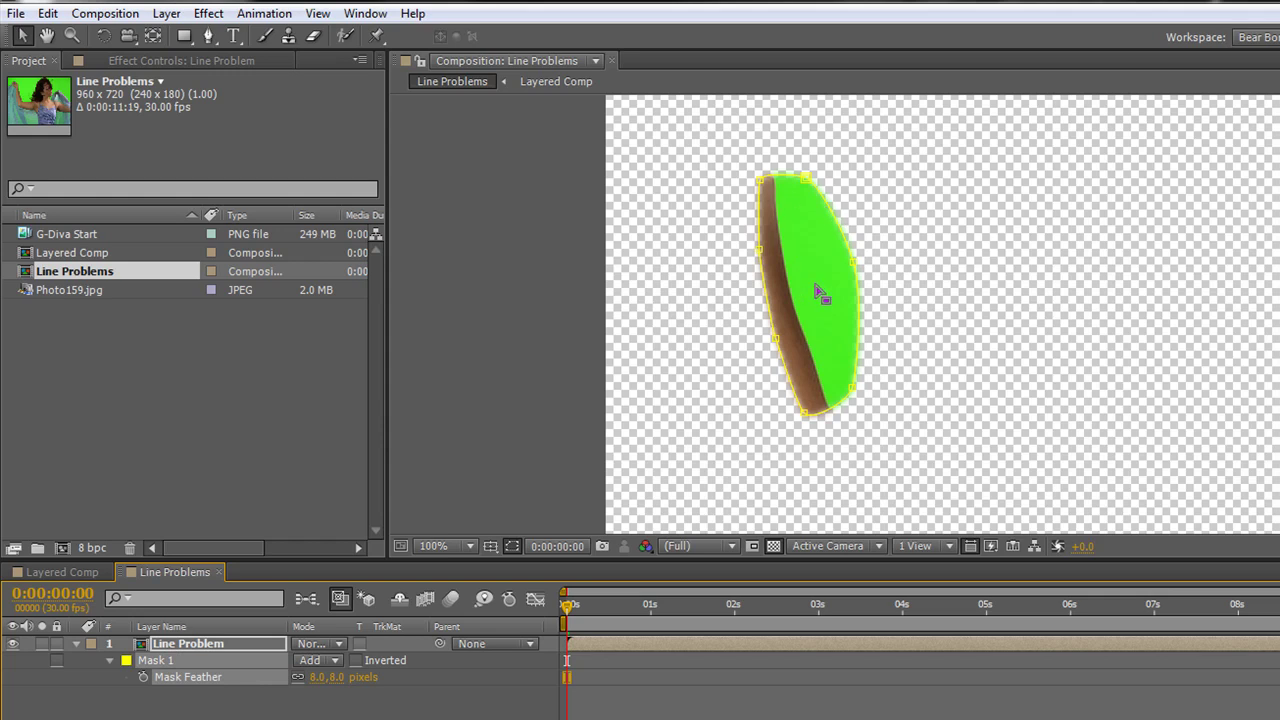
key("comma")
key("comma")
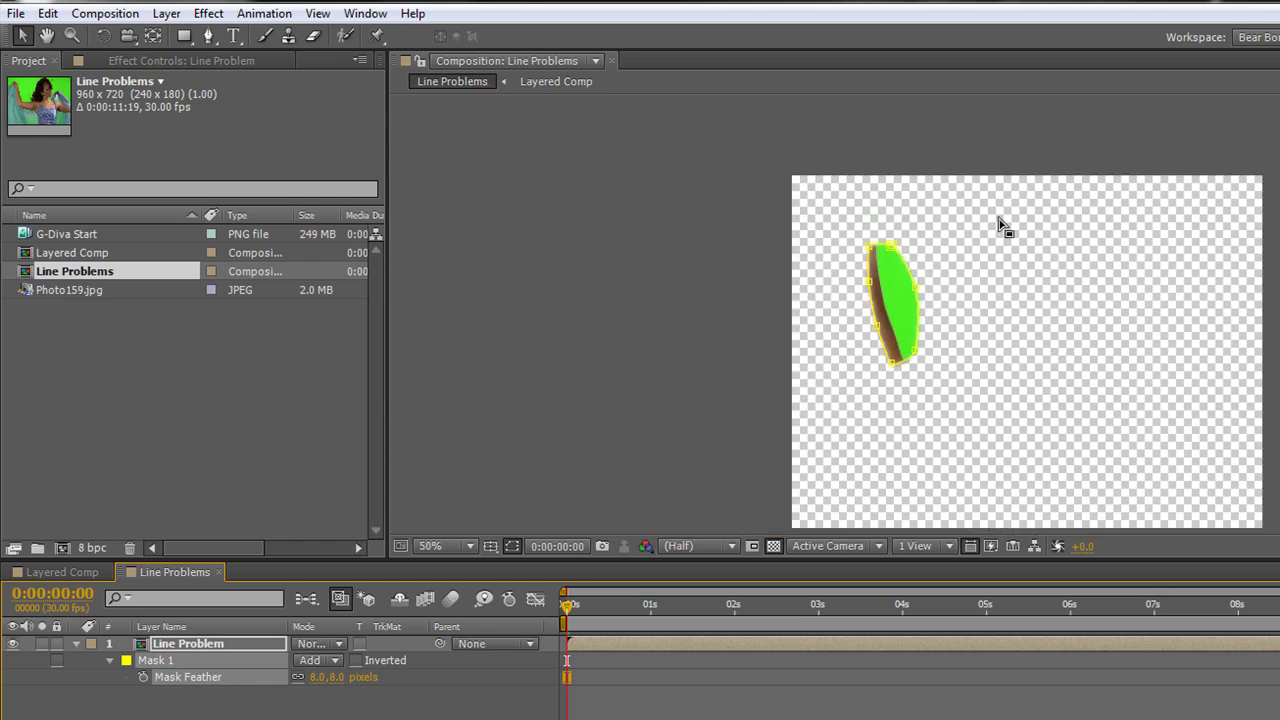
left_click_drag(977, 380, 823, 337)
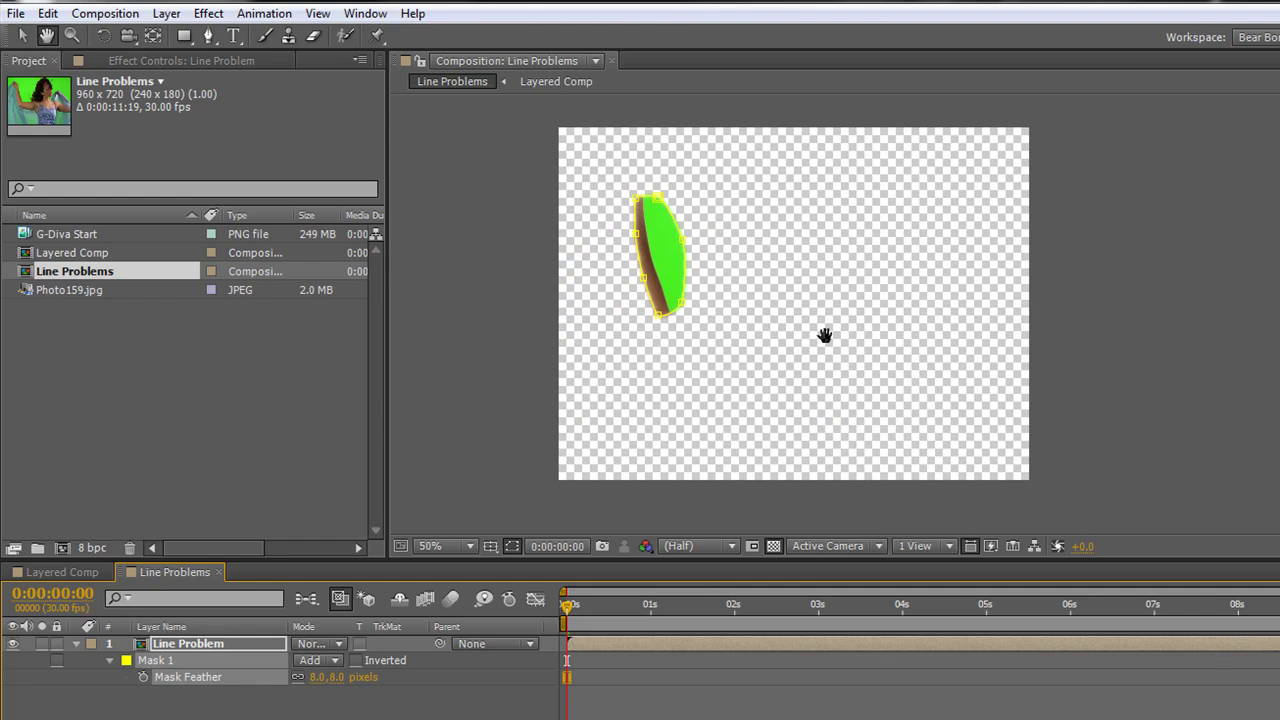
left_click(109, 660)
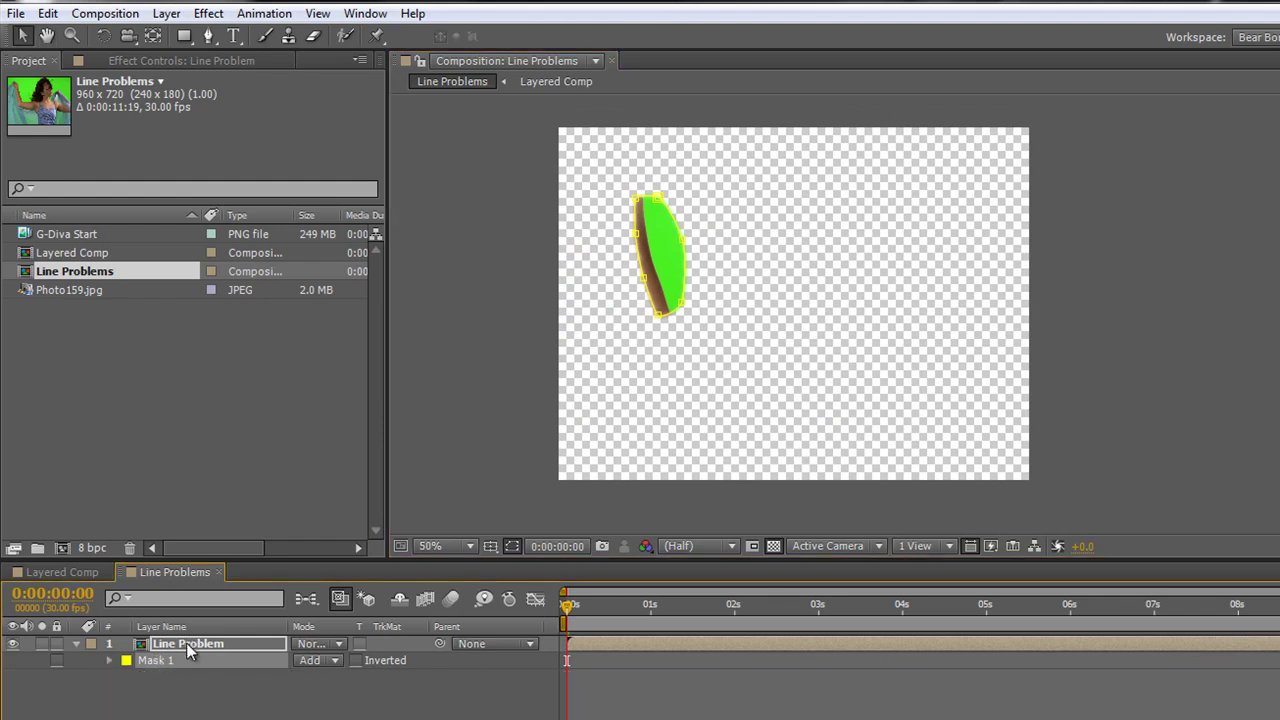
Duplicate the Line Problem layer, place the copy below the original and rename it Base Matte.
key("Return")
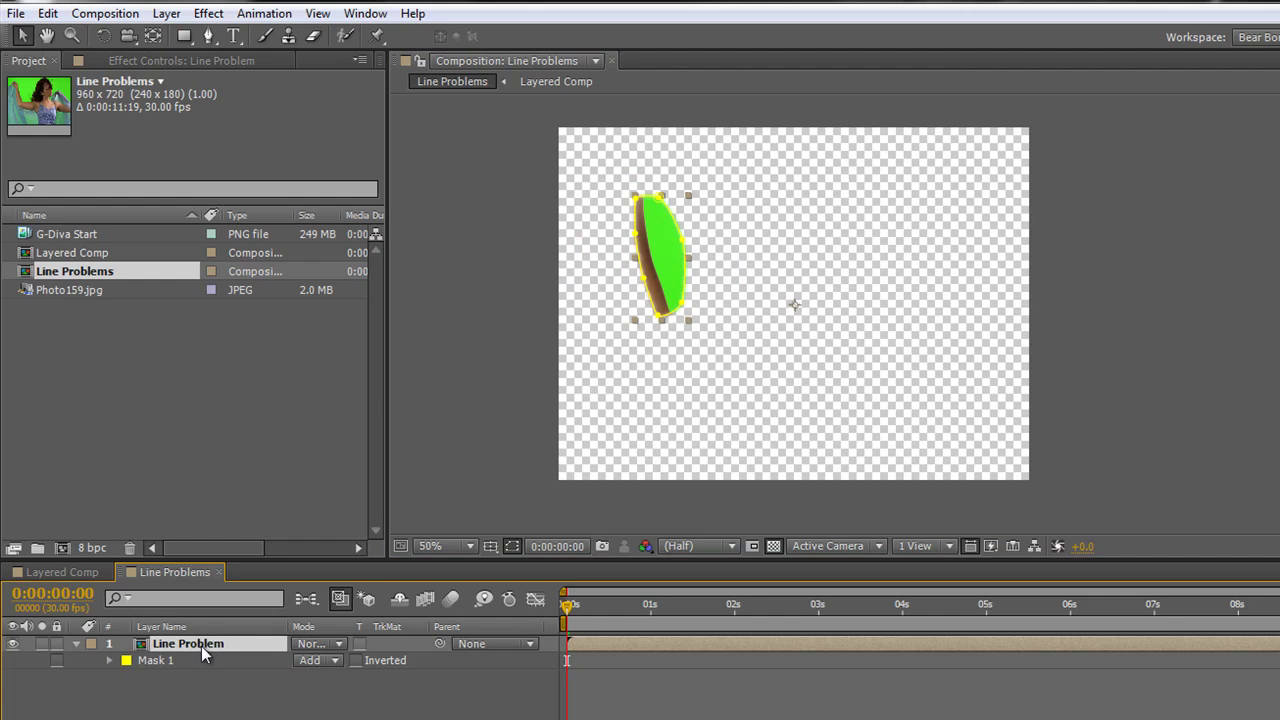
key("ctrl+d")
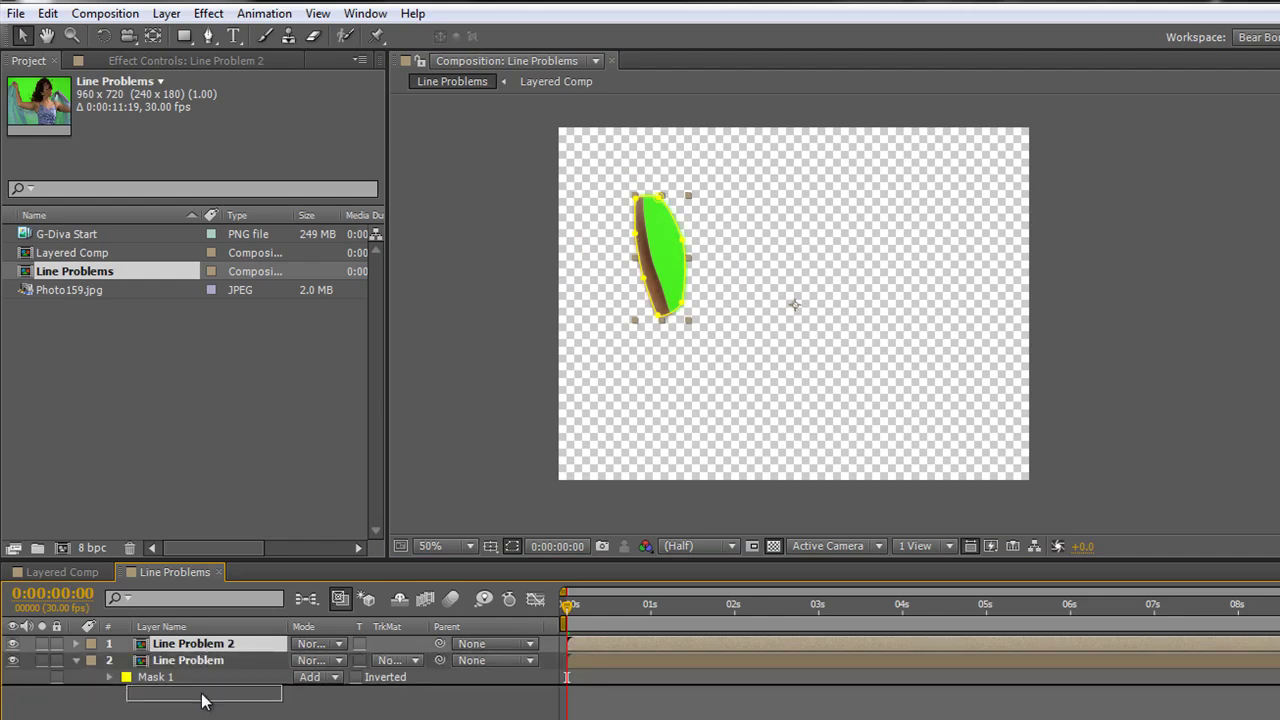
left_click_drag(202, 700, 200, 698)
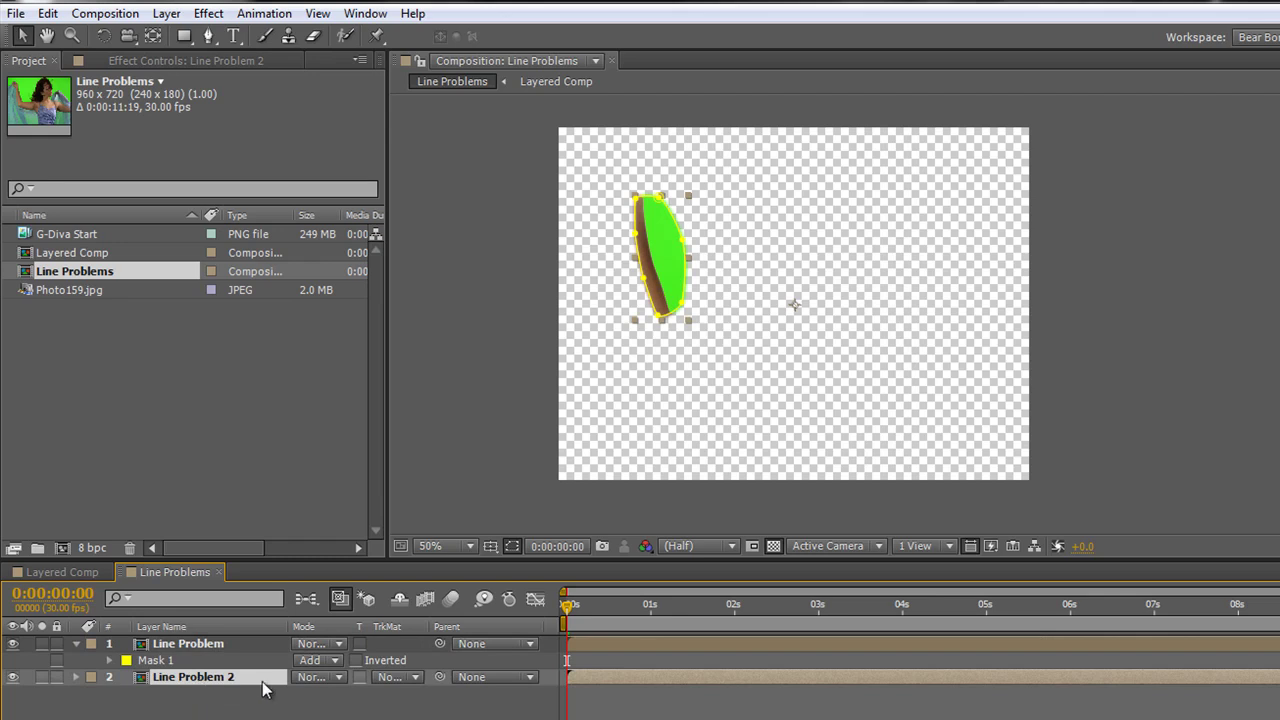
key("Return")
type("Base")
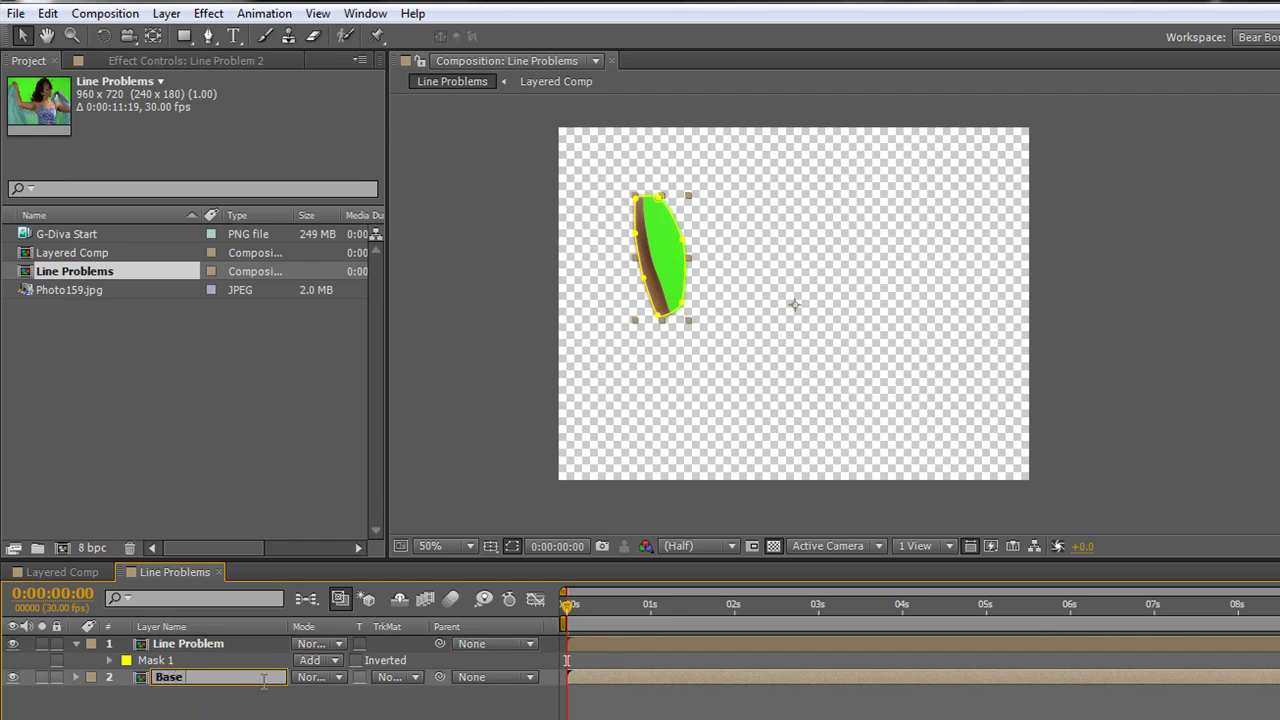
type(" Matte")
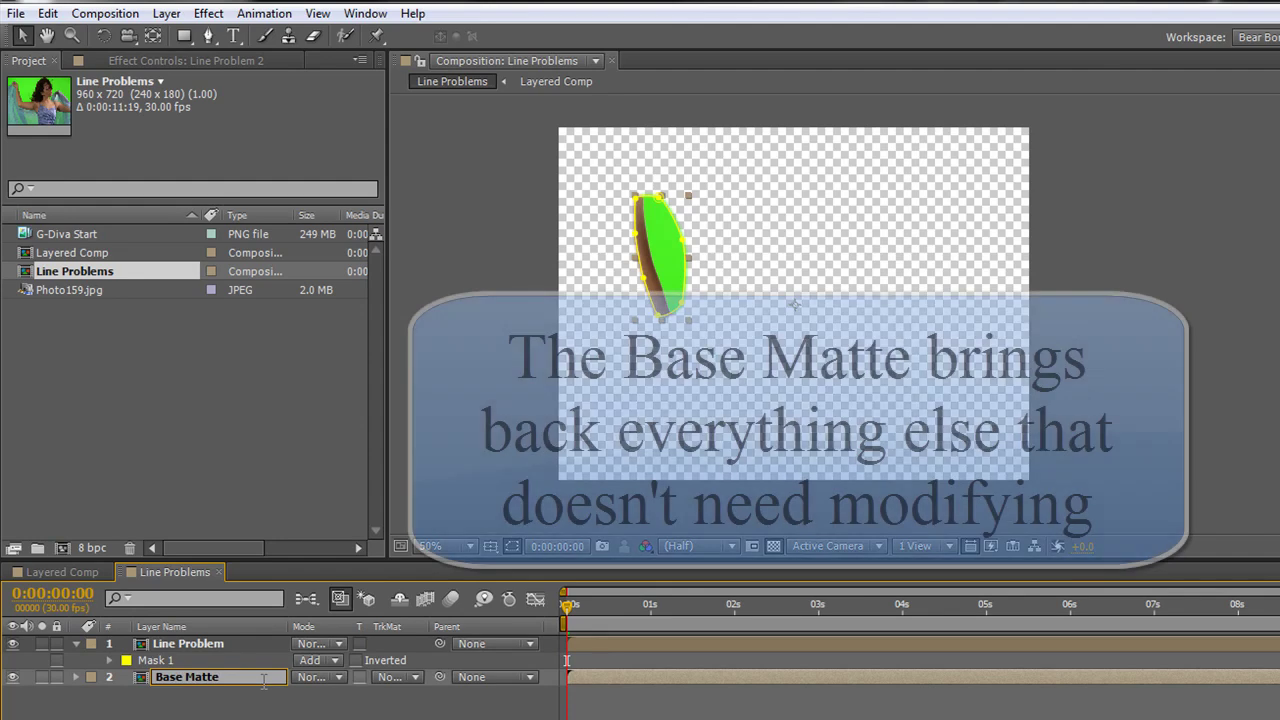
key("Return")
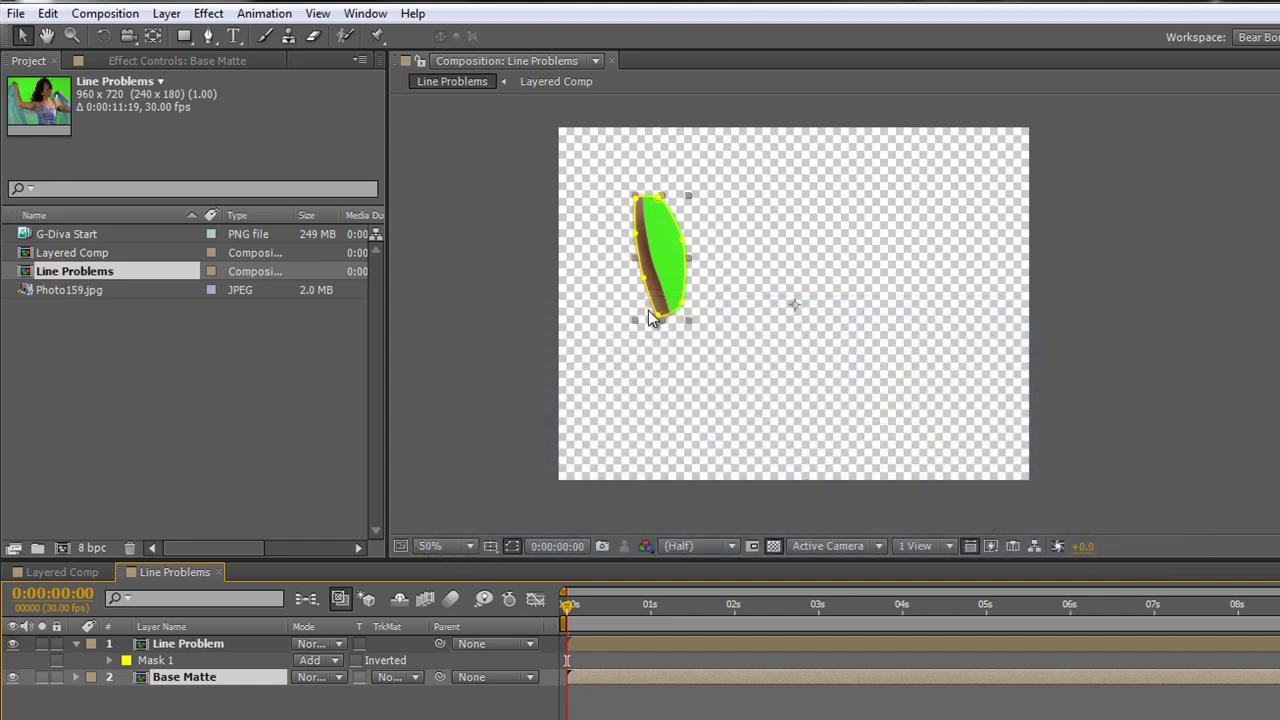
Invert Mask 1 on the Base Matte layer and inspect the mask seam along the raised forearm up close.
left_click(75, 677)
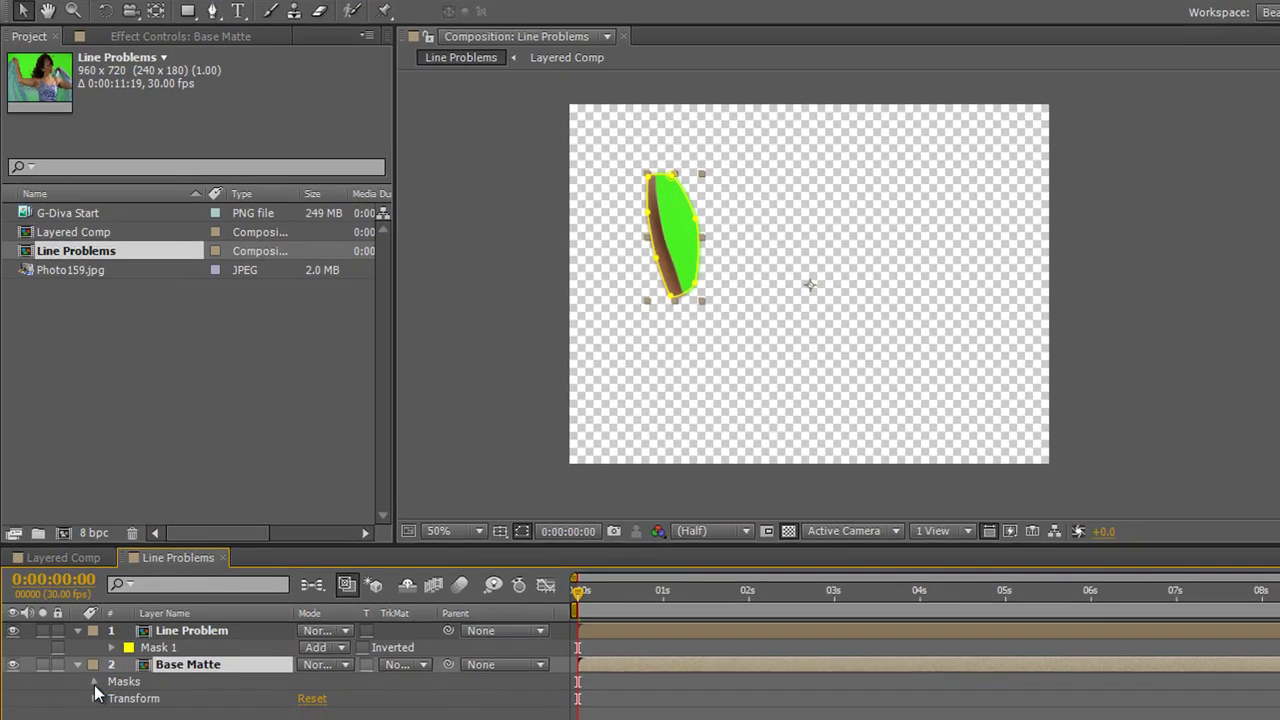
left_click(94, 682)
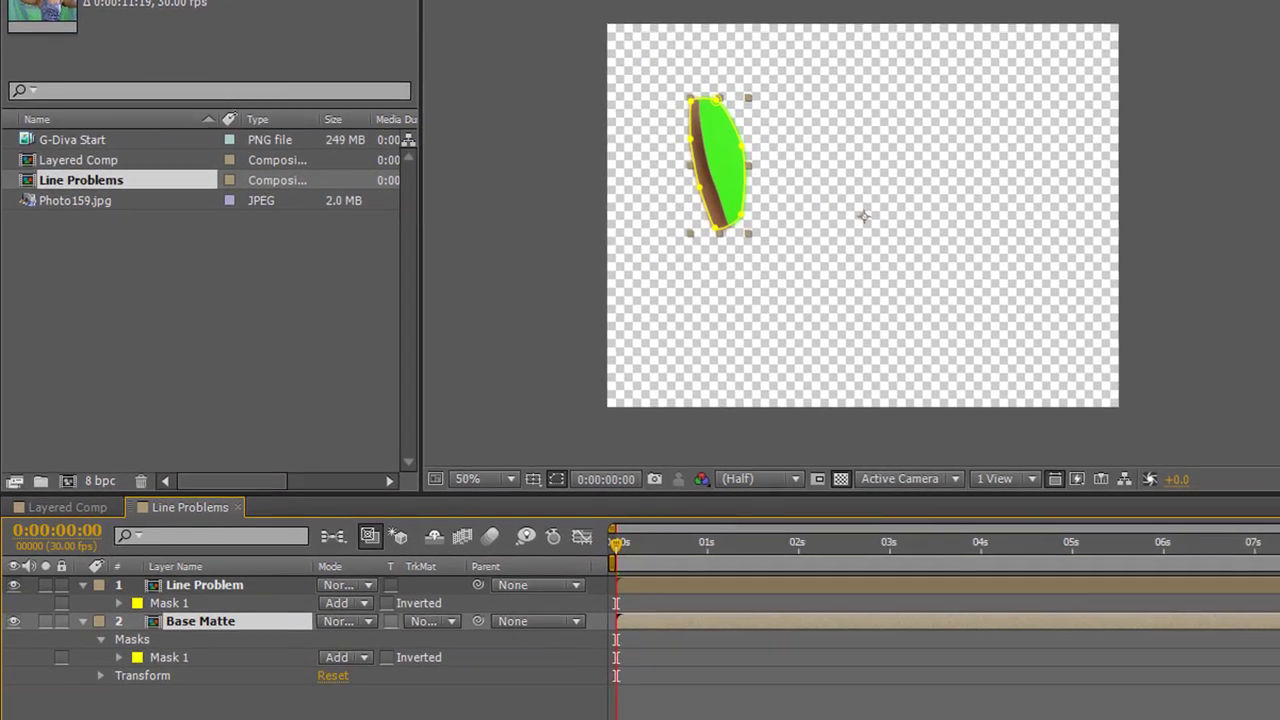
left_click(388, 658)
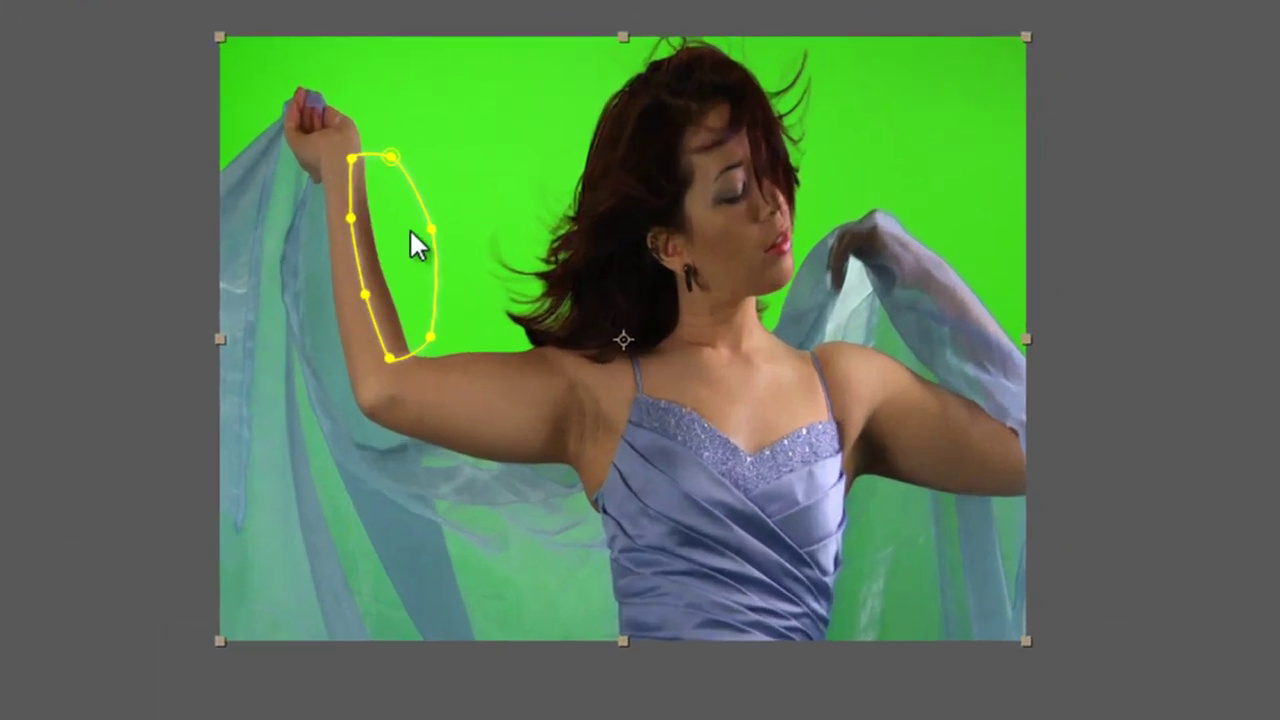
key("ctrl+shift+i")
key("ctrl+shift+i")
left_click(51, 463)
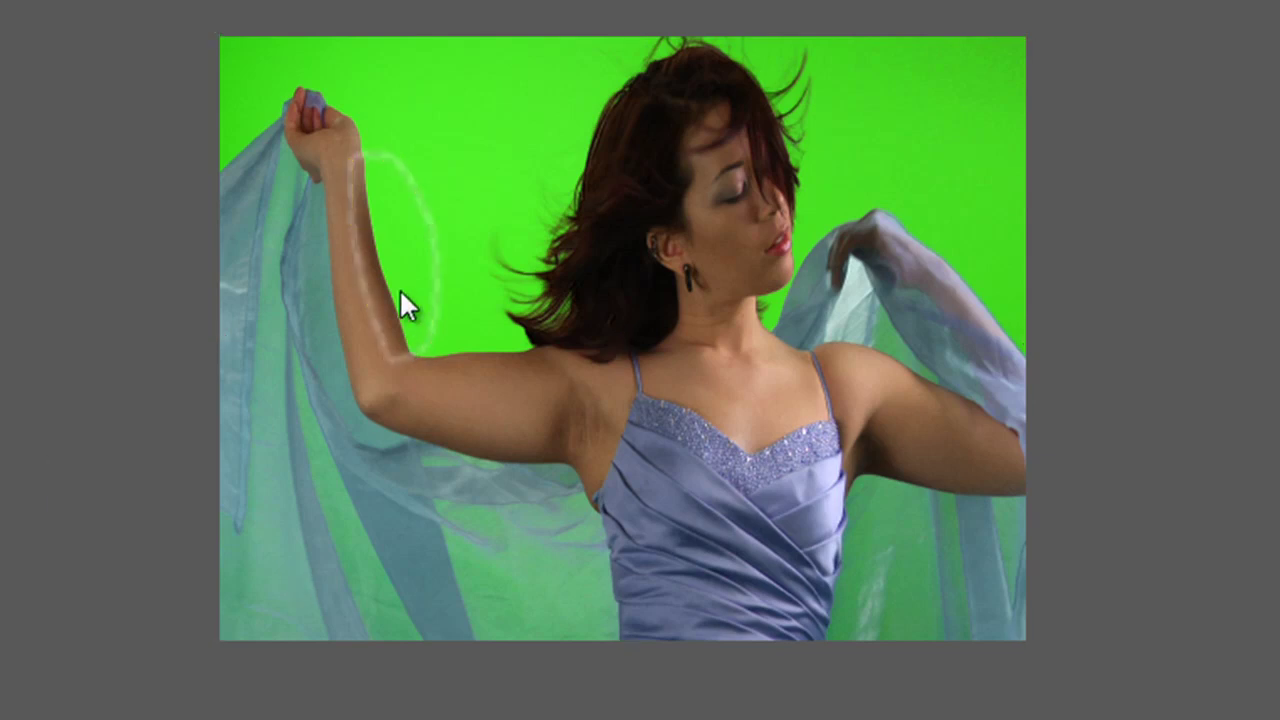
scroll(308, 516, "up", 1)
left_click_drag(308, 516, 885, 619)
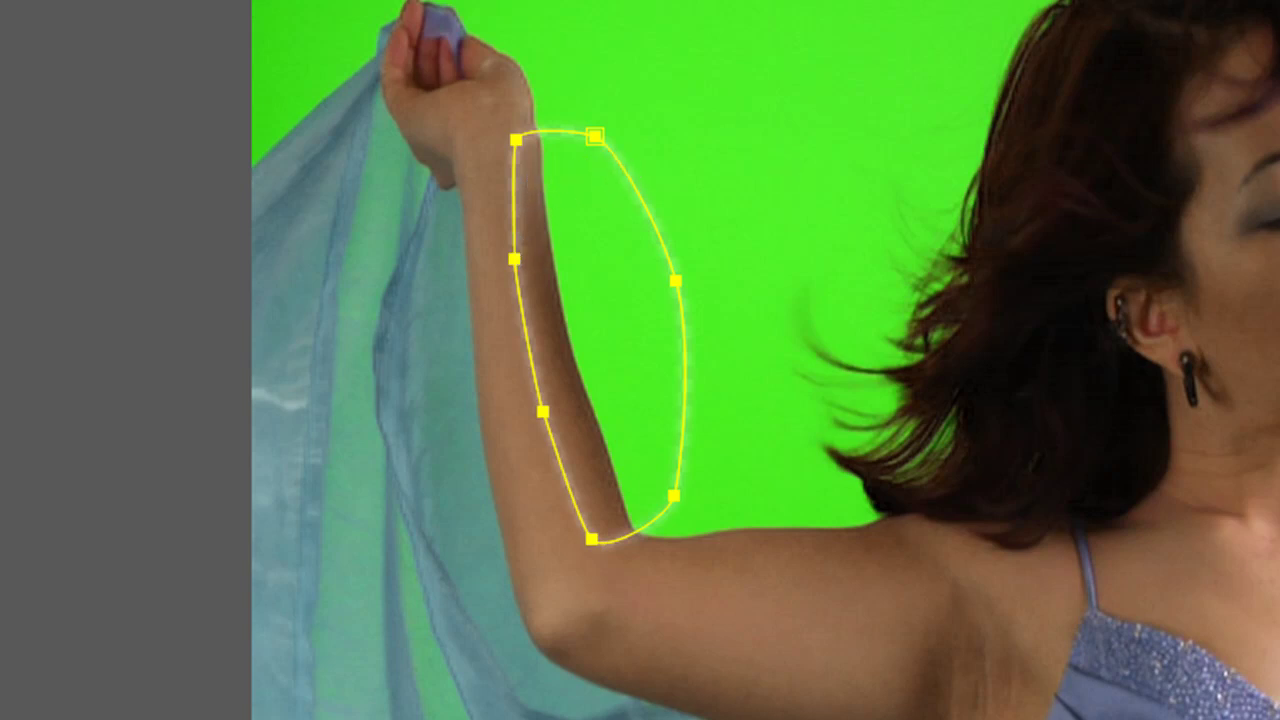
key("Escape")
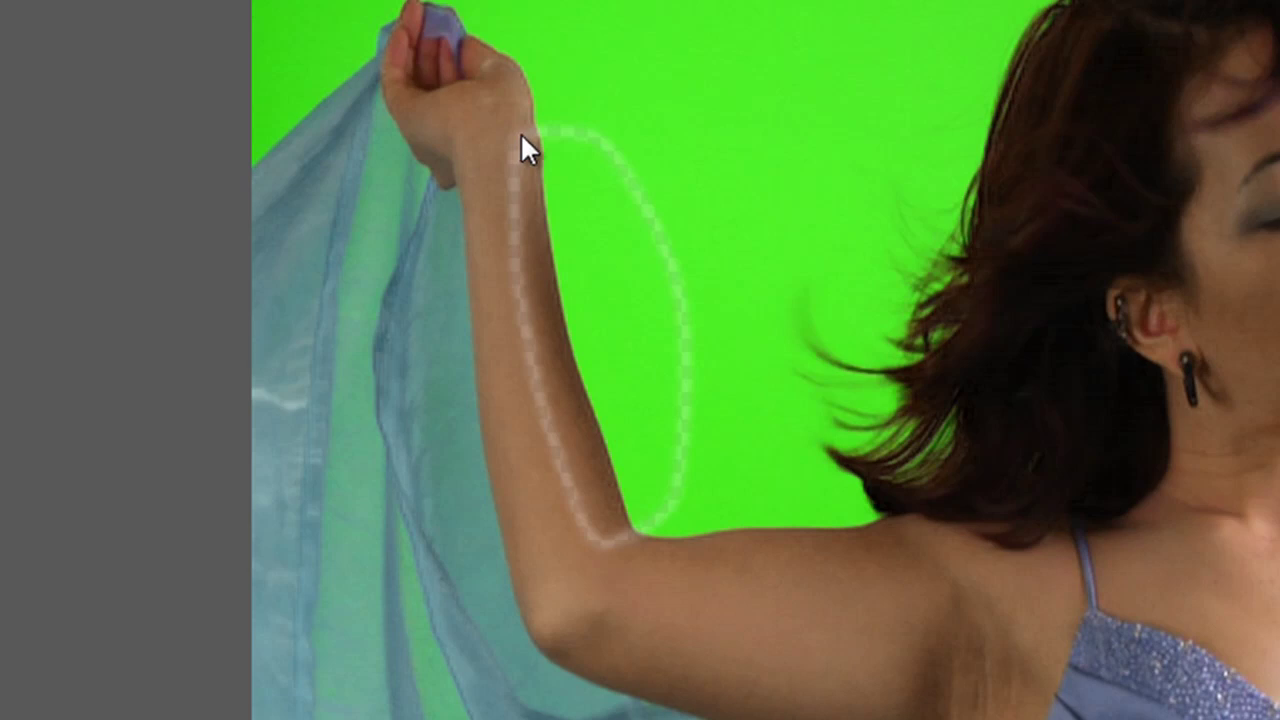
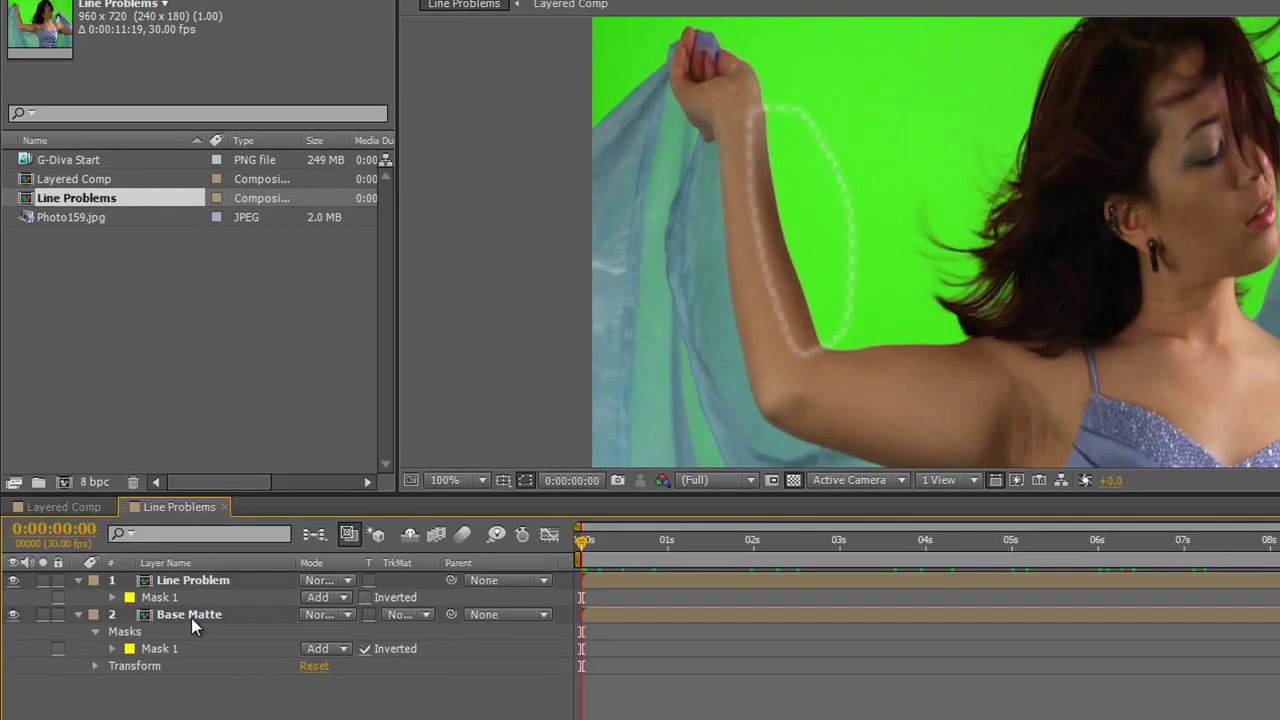
Duplicate the Base Matte layer, move the copy to the bottom of the layer stack and rename it Core Matte.
left_click(191, 618)
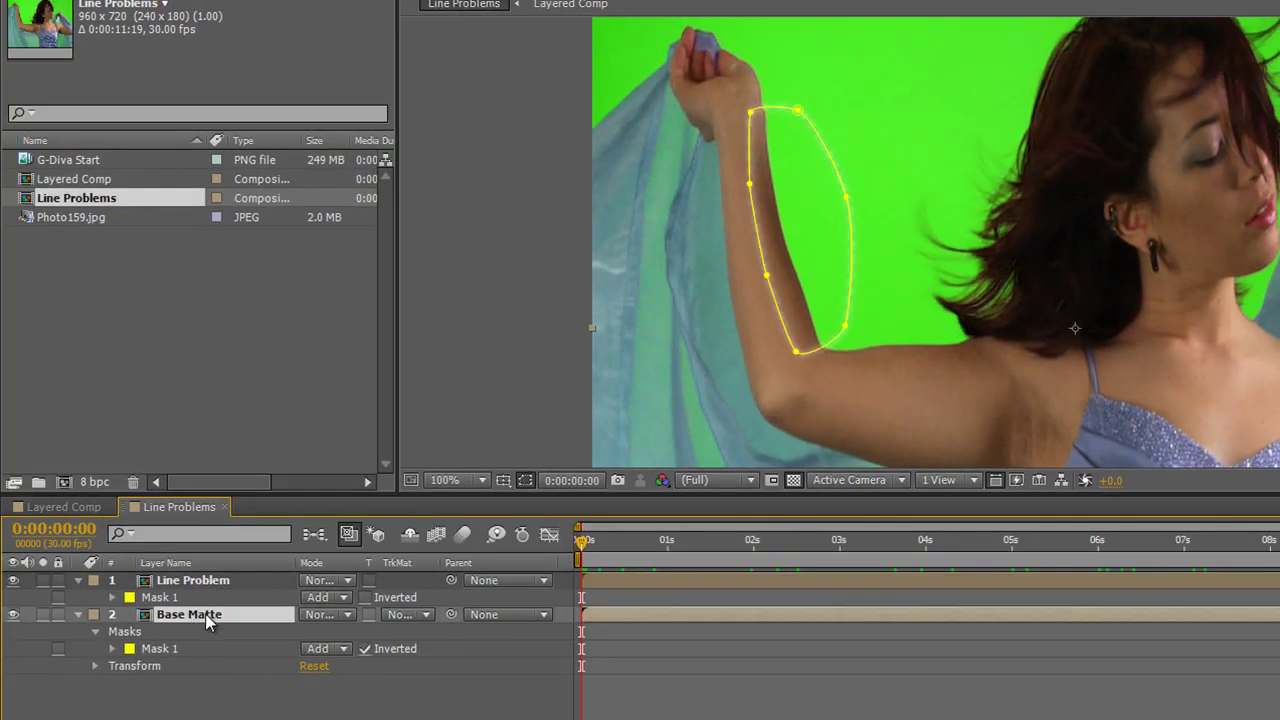
key("ctrl+d")
left_click_drag(207, 620, 187, 702)
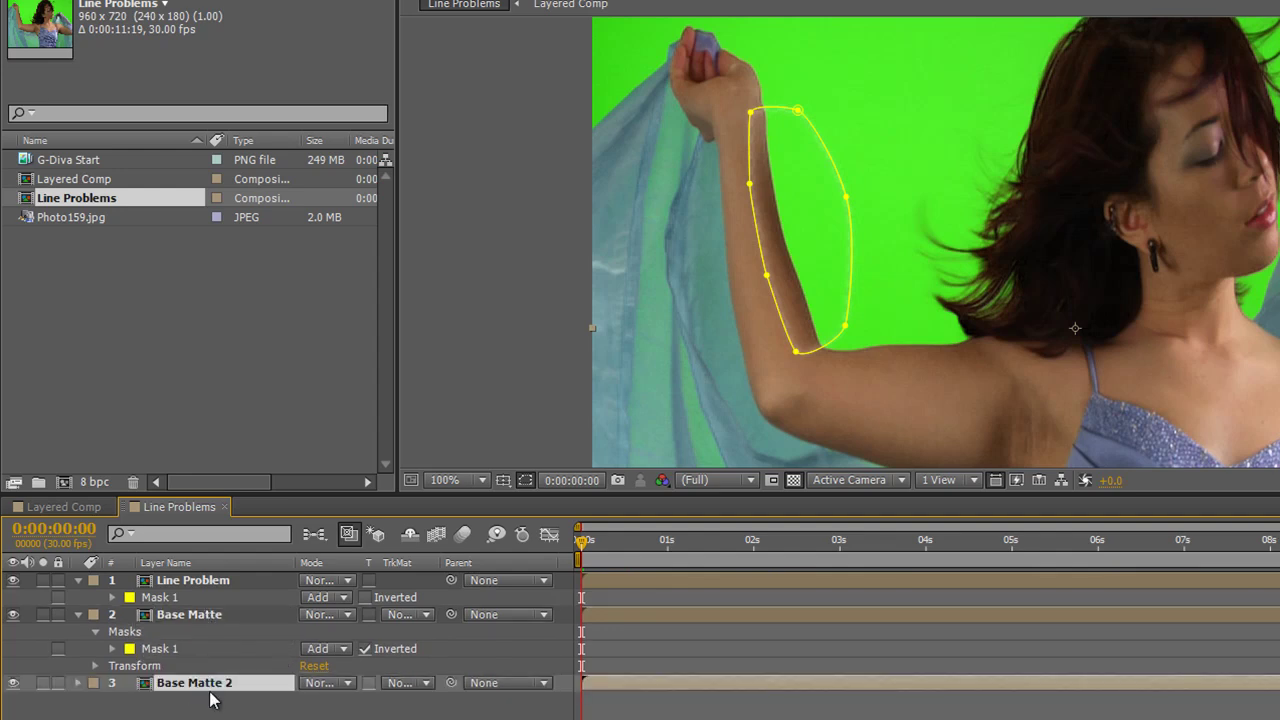
key("Return")
type("C")
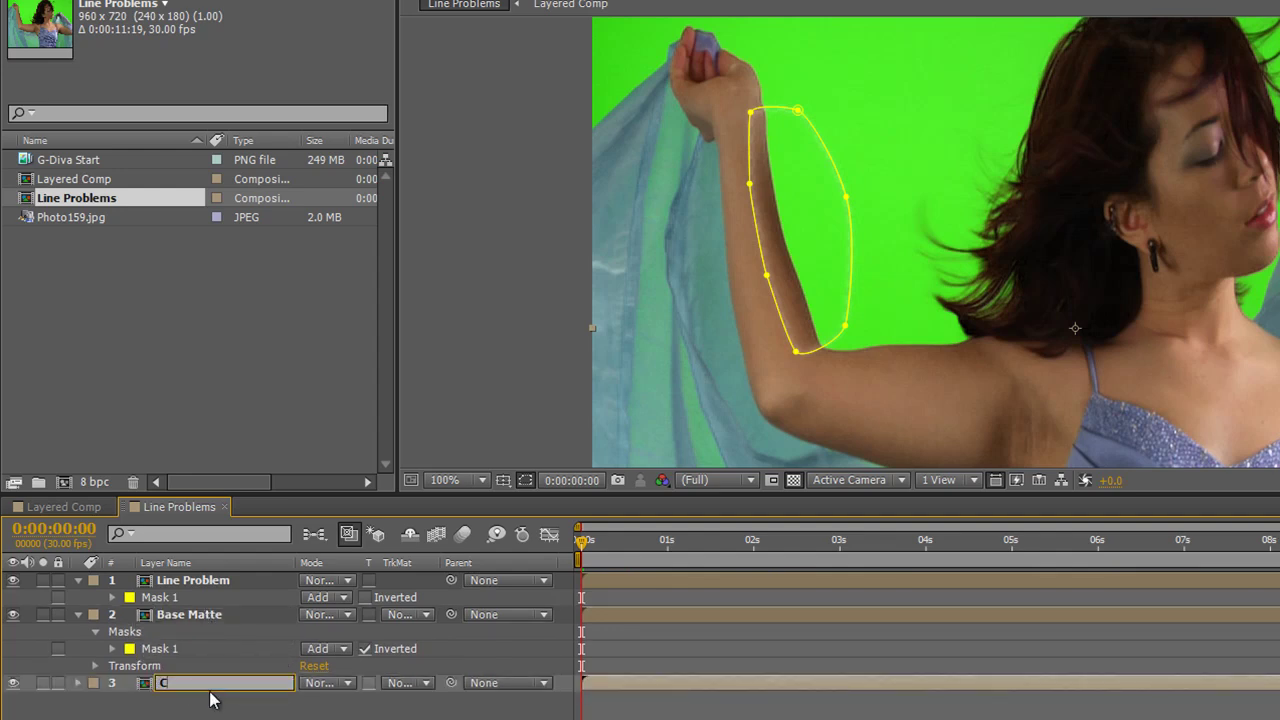
type("ore Matte")
key("Return")
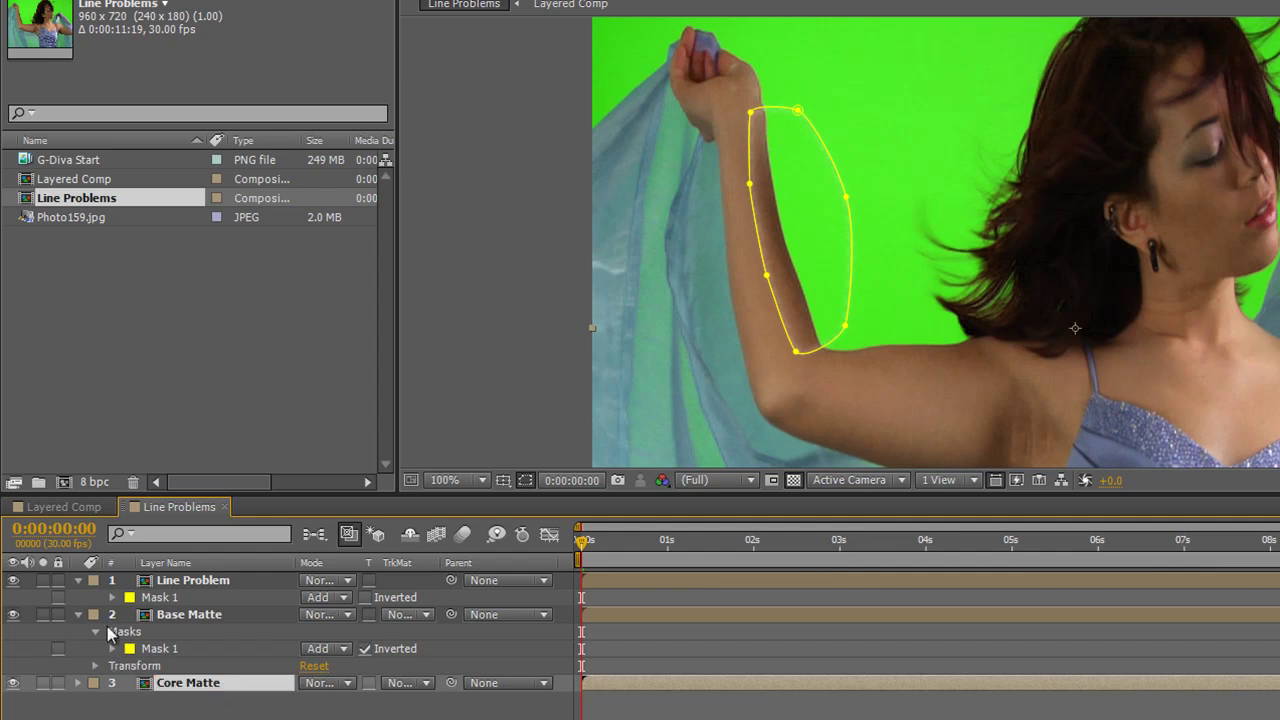
Collapse the upper layers' properties and delete the mask from the Core Matte layer.
left_click(77, 614)
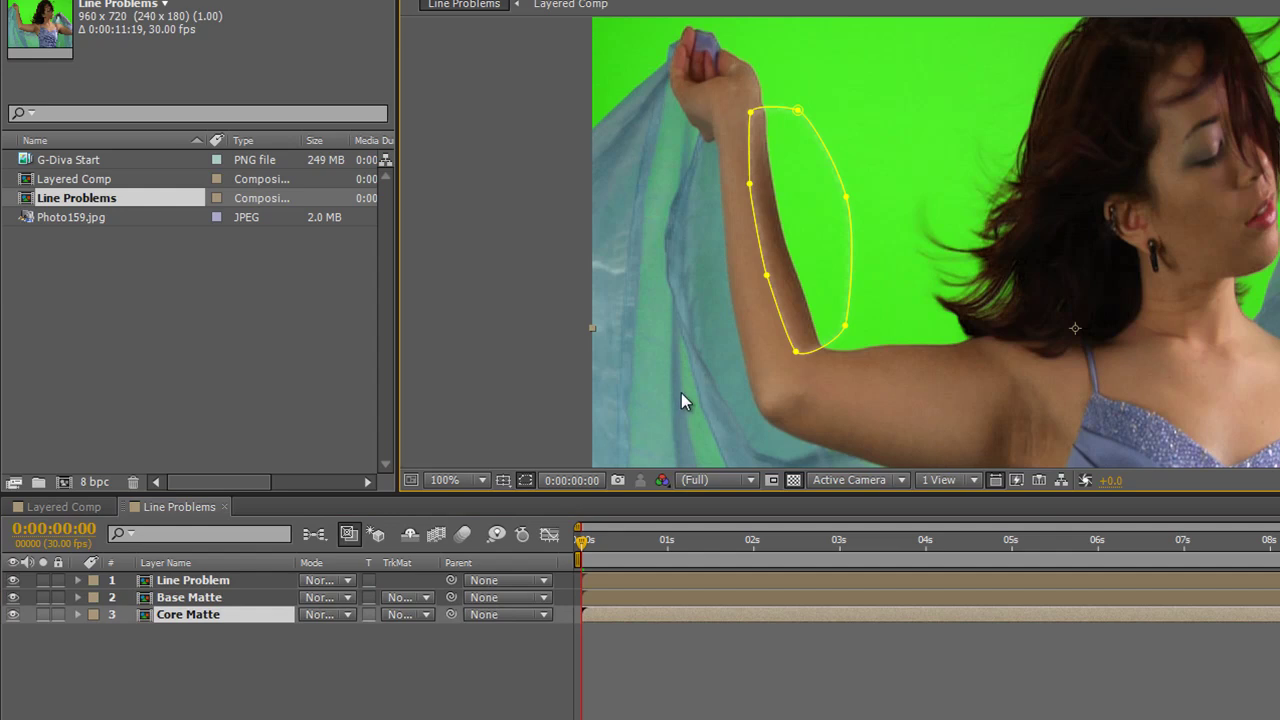
left_click(390, 687)
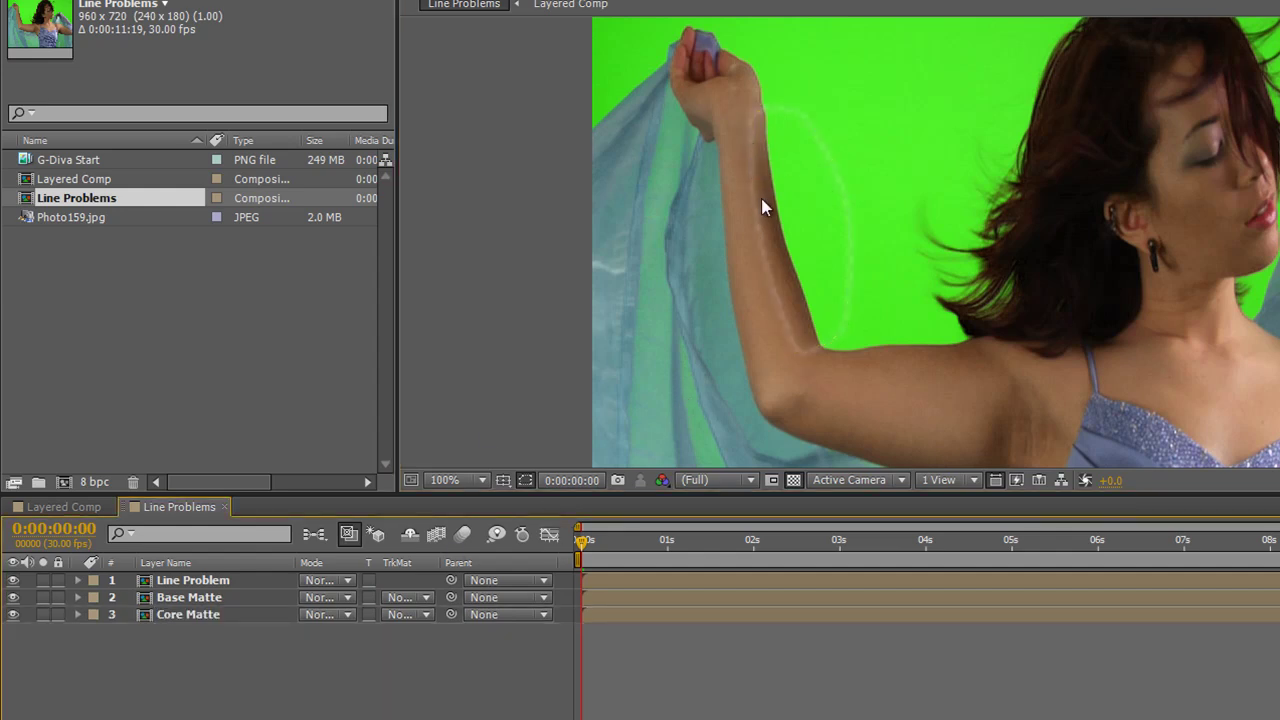
left_click(186, 613)
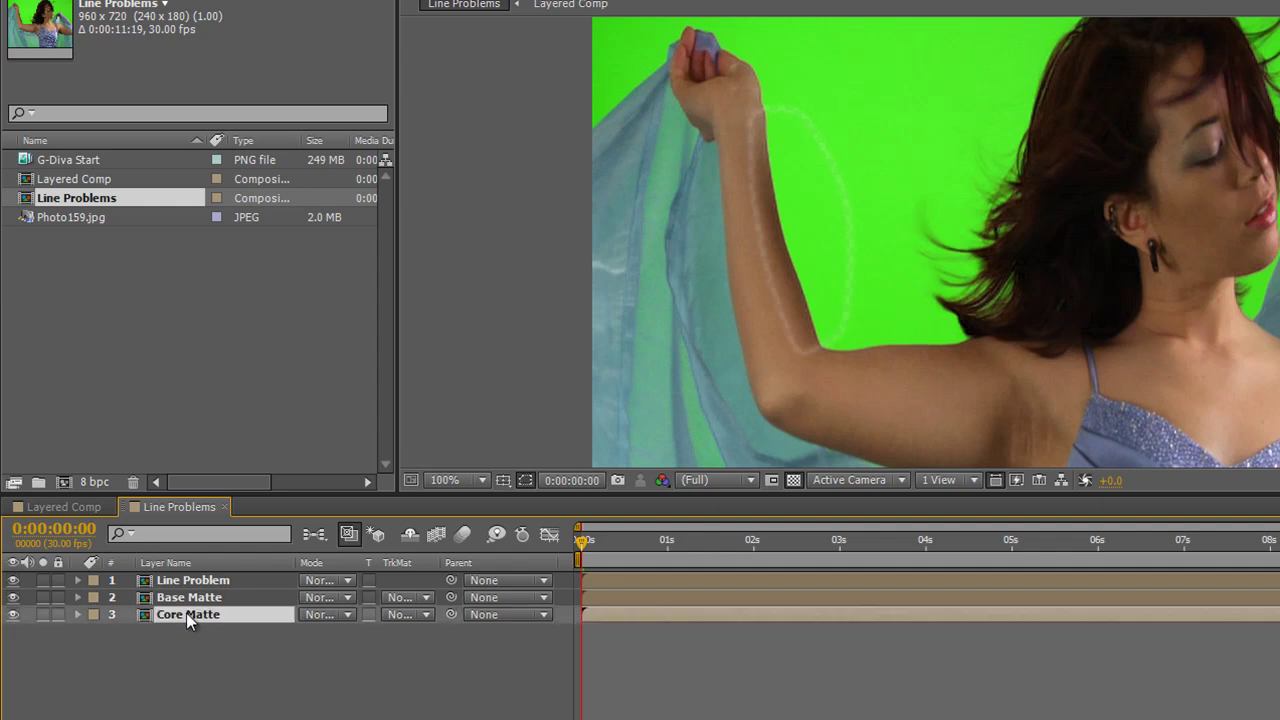
left_click(79, 614)
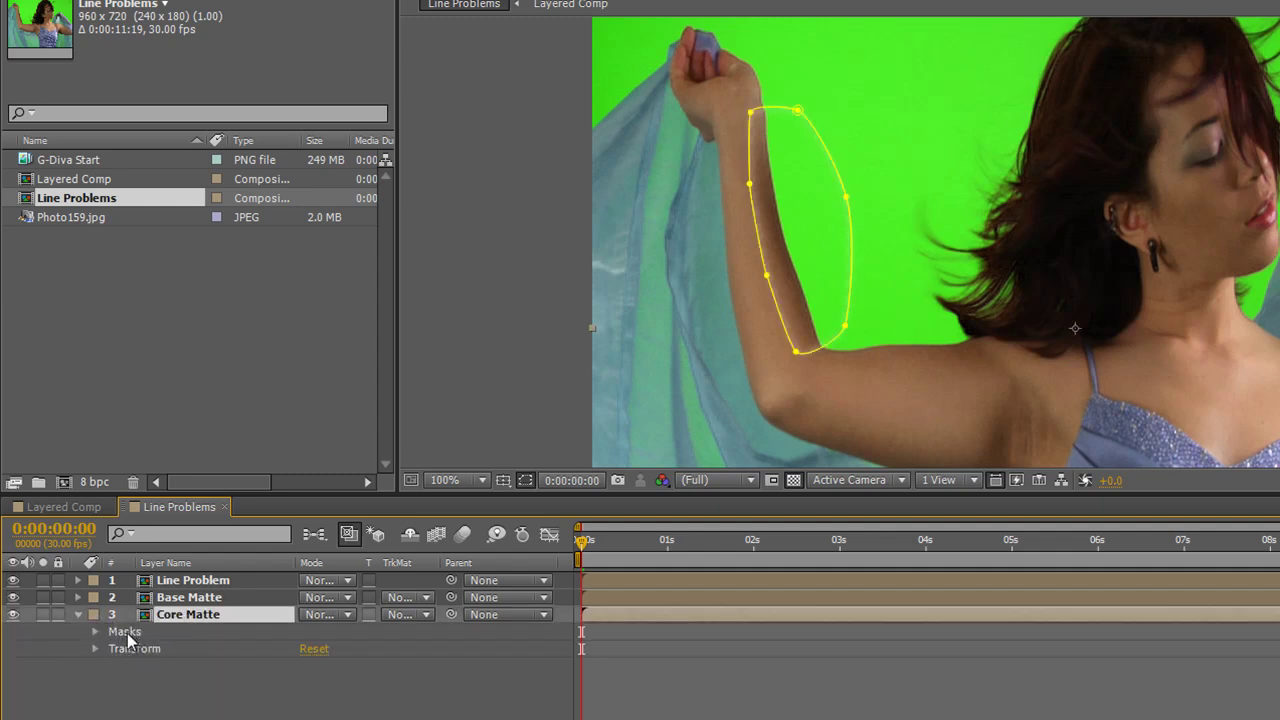
left_click(127, 633)
key("Delete")
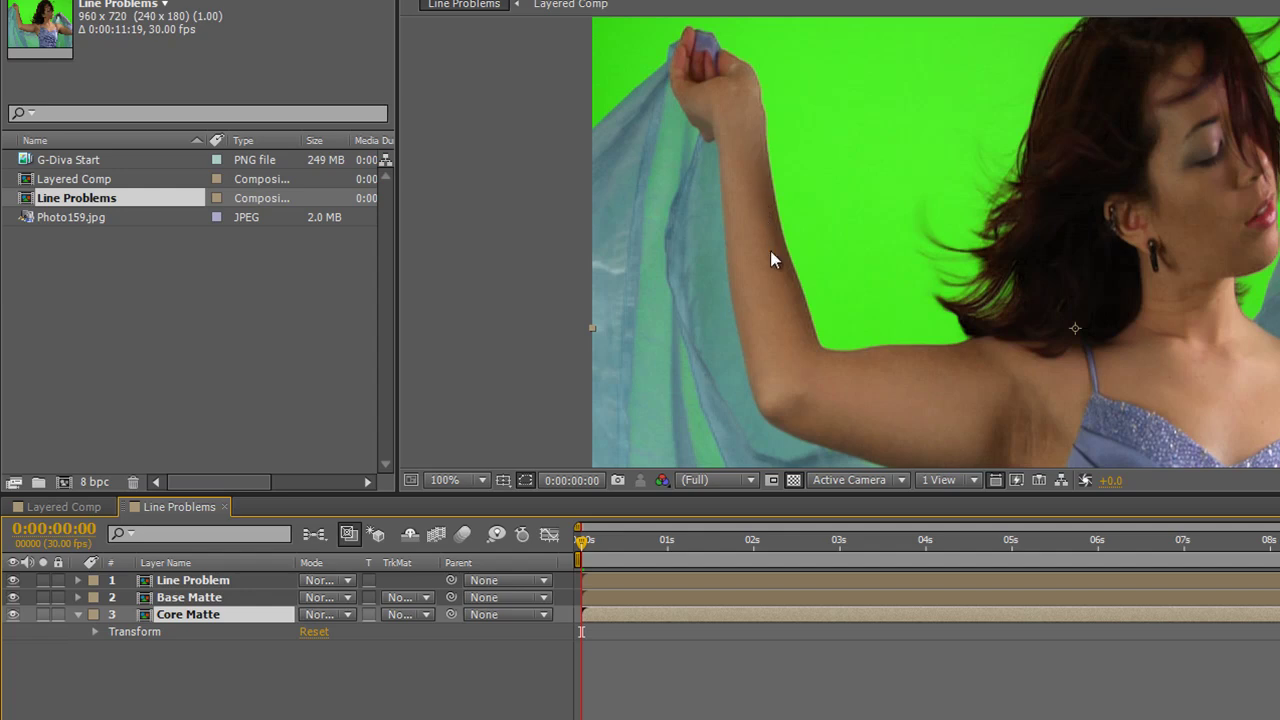
Apply Keylight (1.2) to the Line Problem layer and sample the green beside the raised forearm as the Screen Colour.
left_click(183, 581)
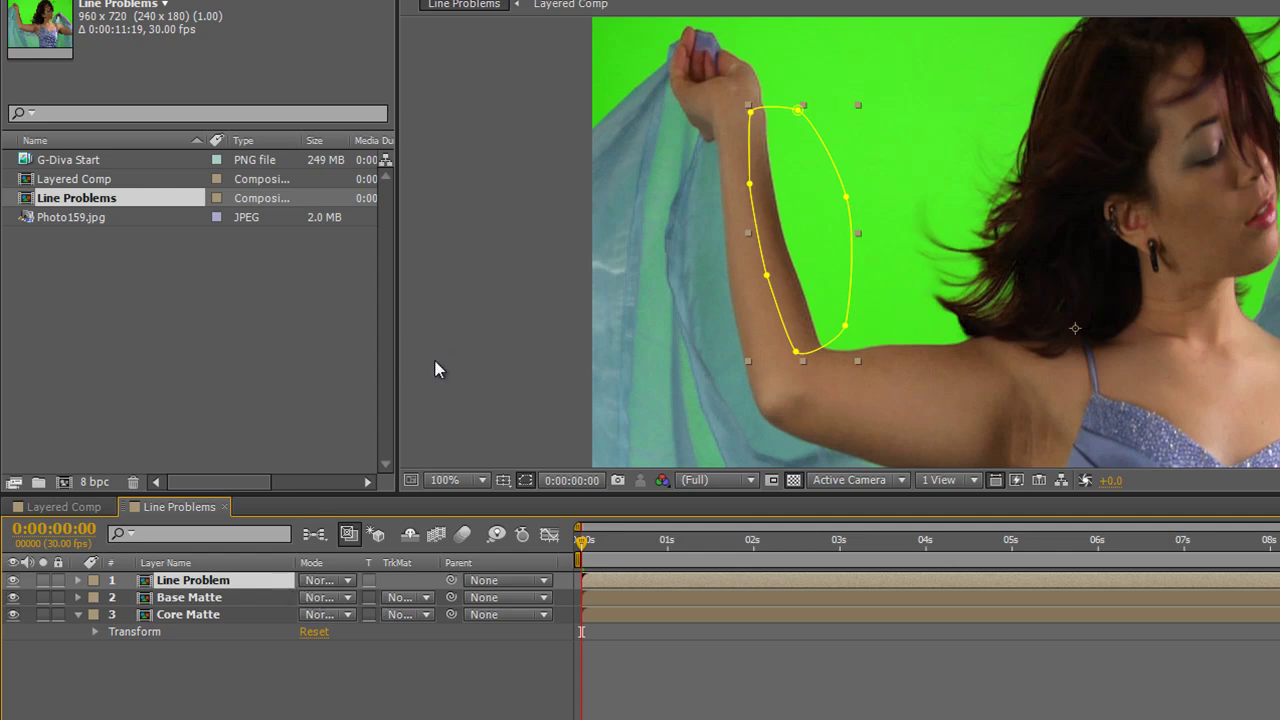
scroll(1003, 240, "down", 1)
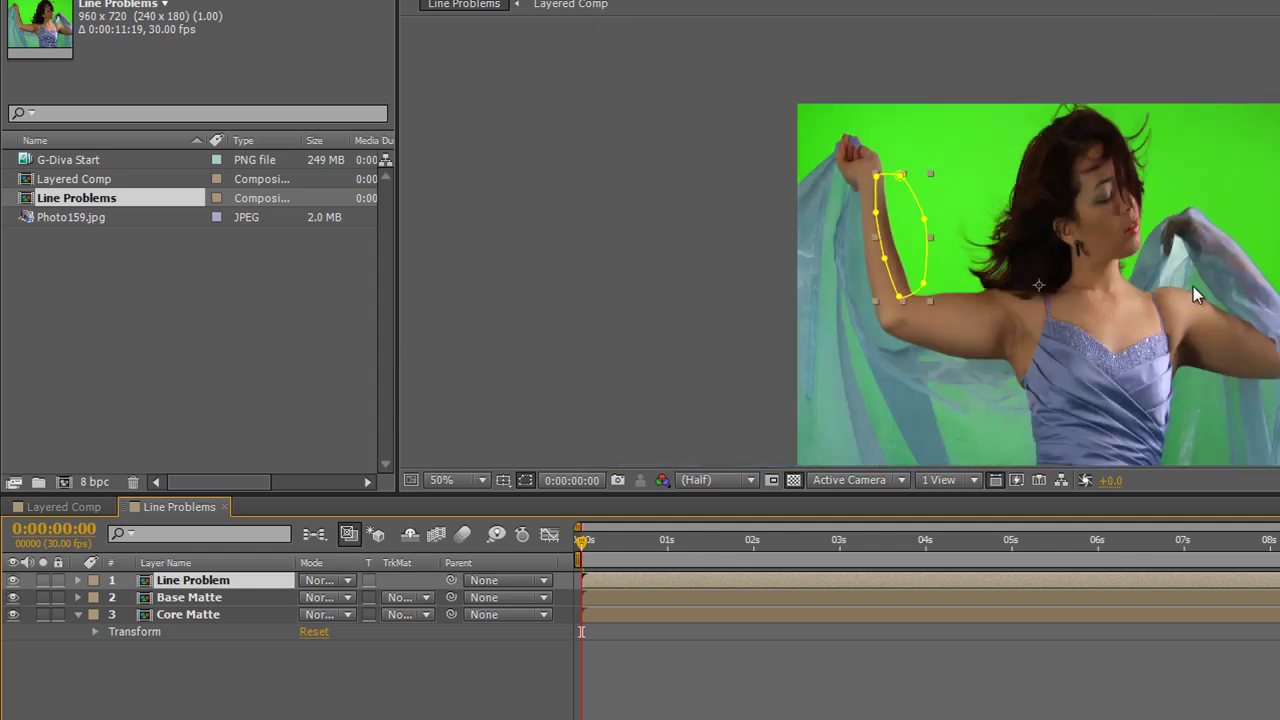
left_click_drag(1193, 286, 885, 236)
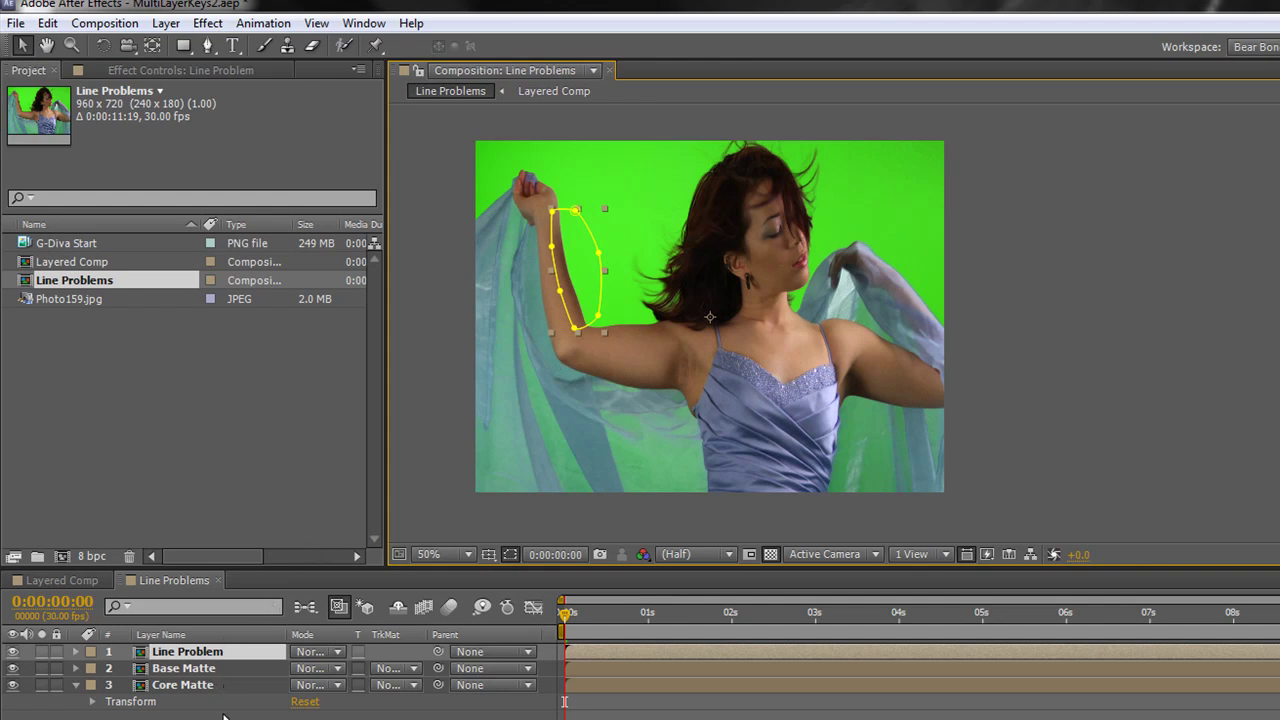
left_click(212, 660)
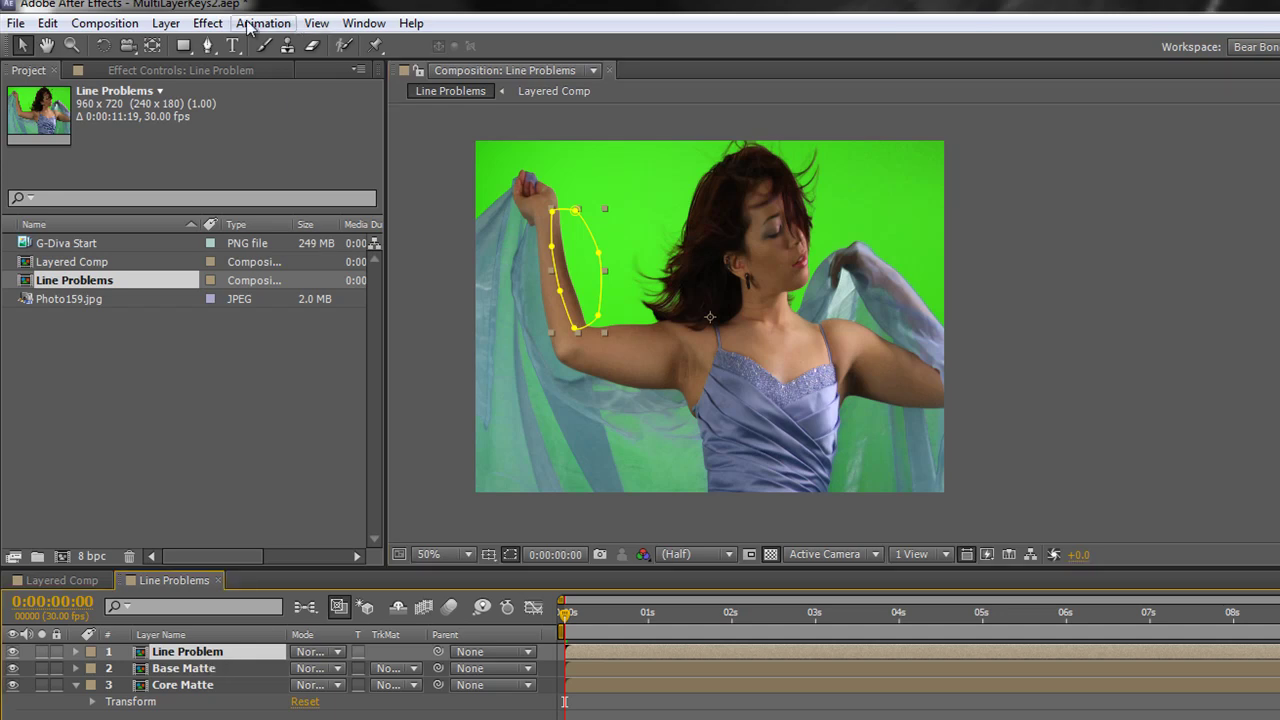
left_click(207, 23)
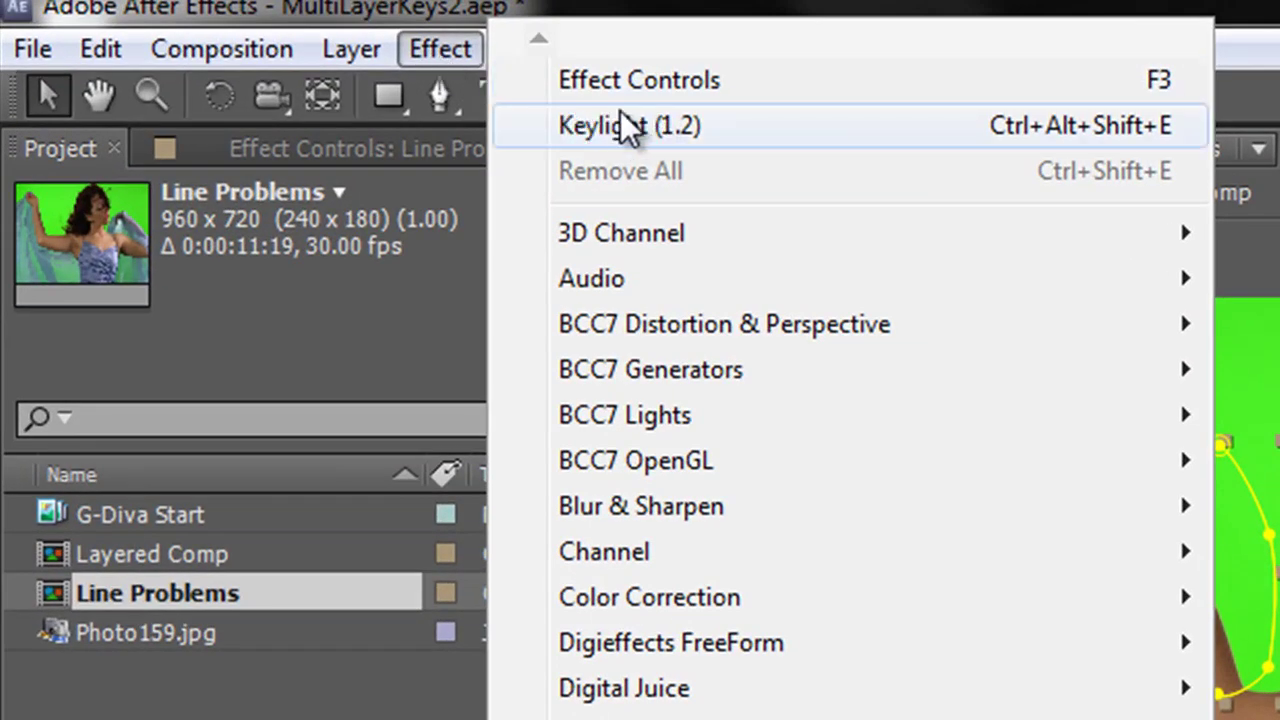
left_click(614, 125)
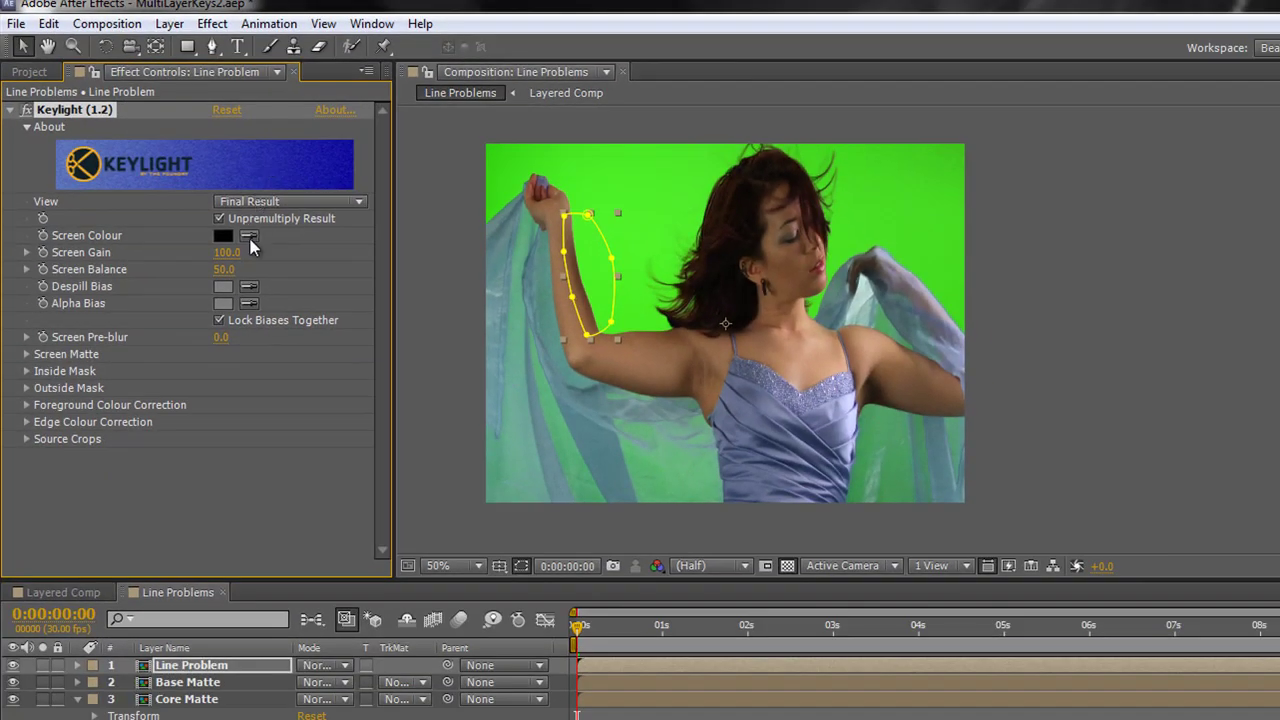
left_click(251, 235)
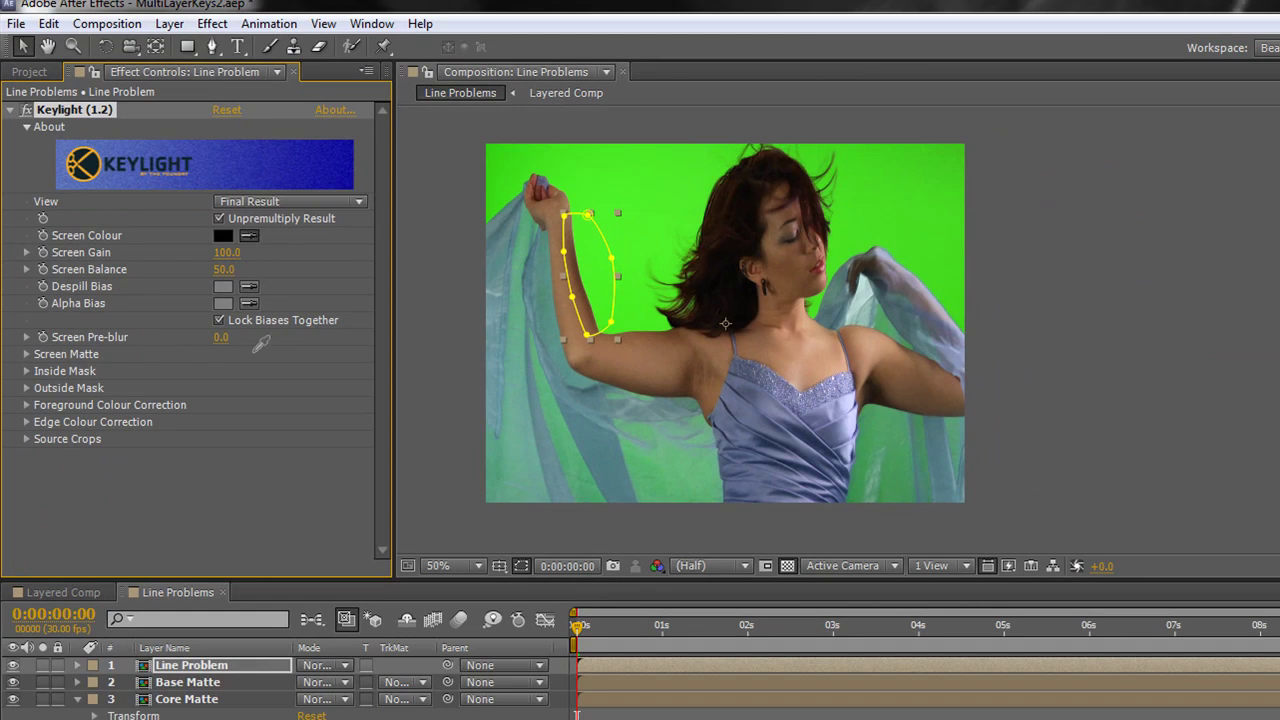
left_click(590, 300)
Set Keylight's Screen Matte on the Line Problem layer to Clip Black 8 and Clip White 84.
left_click(27, 354)
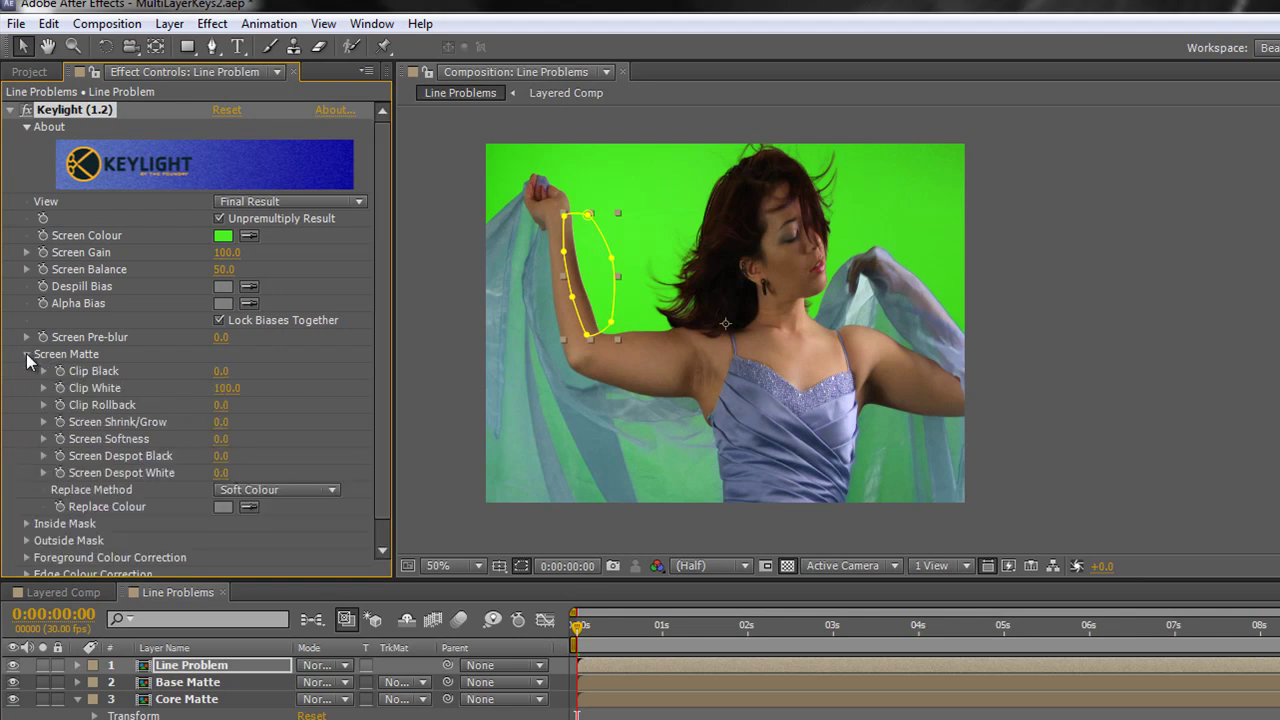
left_click(220, 371)
type("3")
left_click(222, 389)
type("84")
left_click(288, 401)
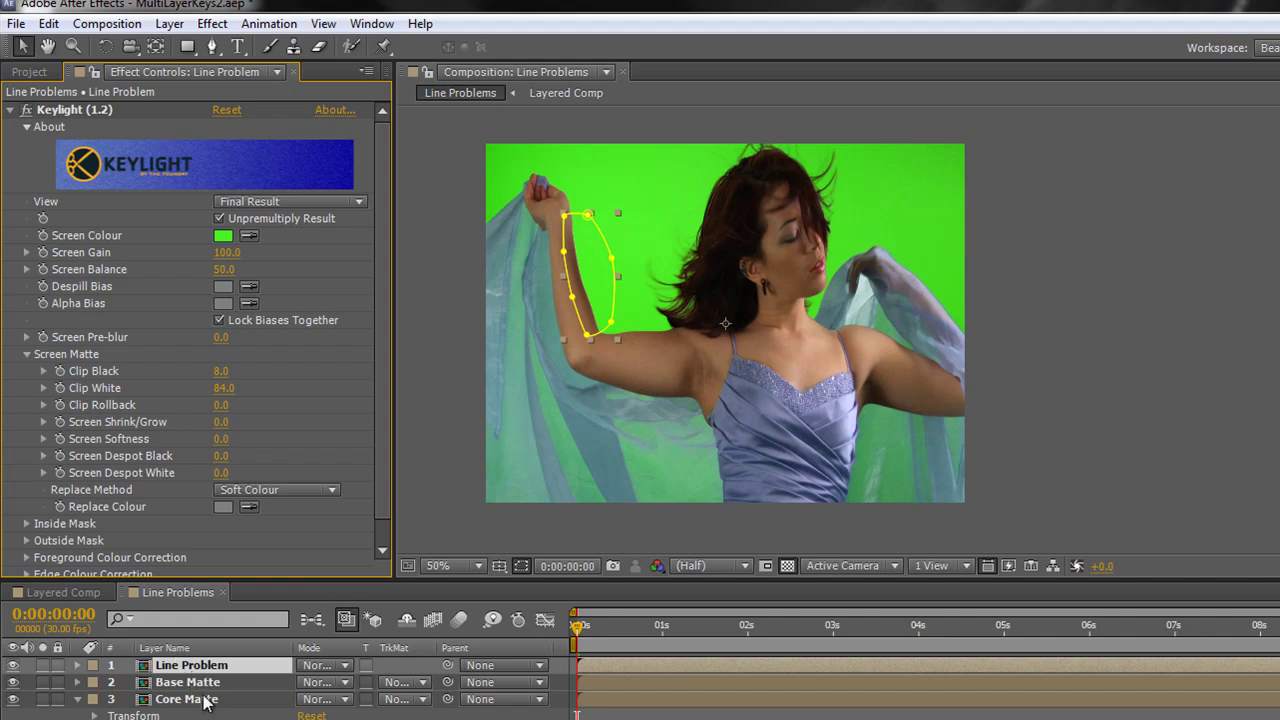
Copy the Keylight effect from Line Problem onto the Base Matte and Core Matte layers, and deselect all layers.
left_click(76, 107)
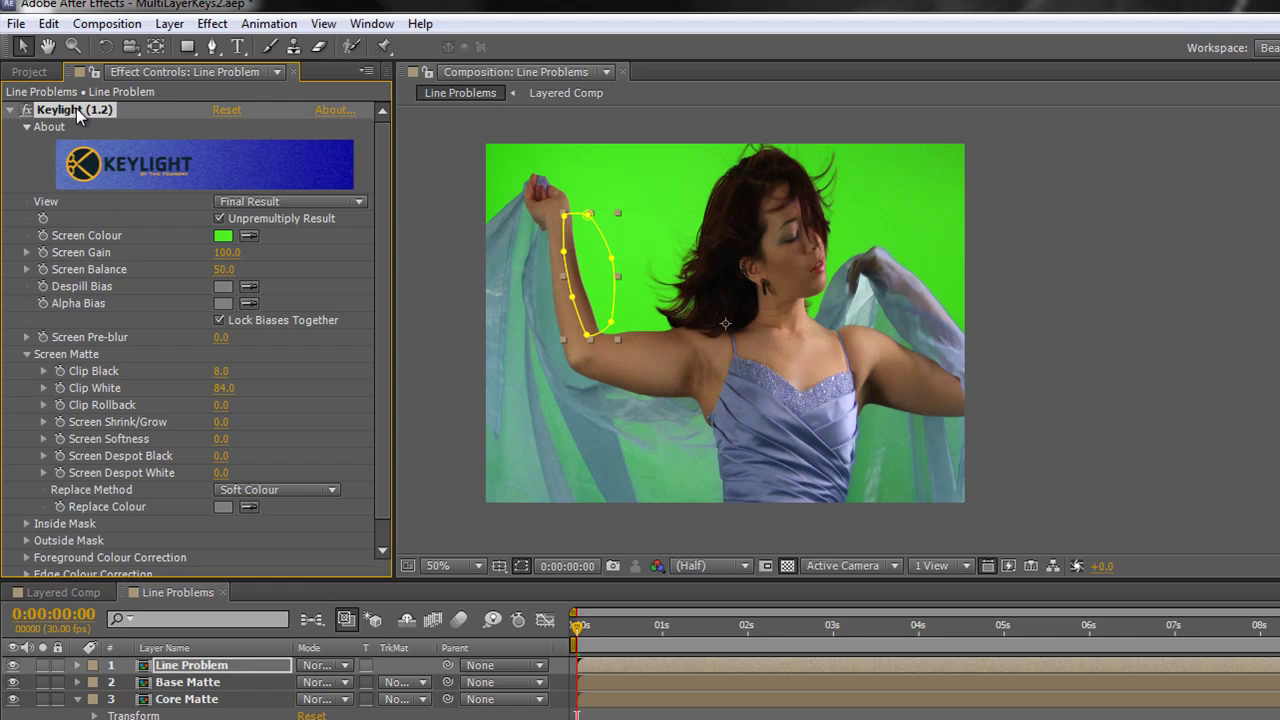
left_click(118, 700)
left_click(187, 682, "shift")
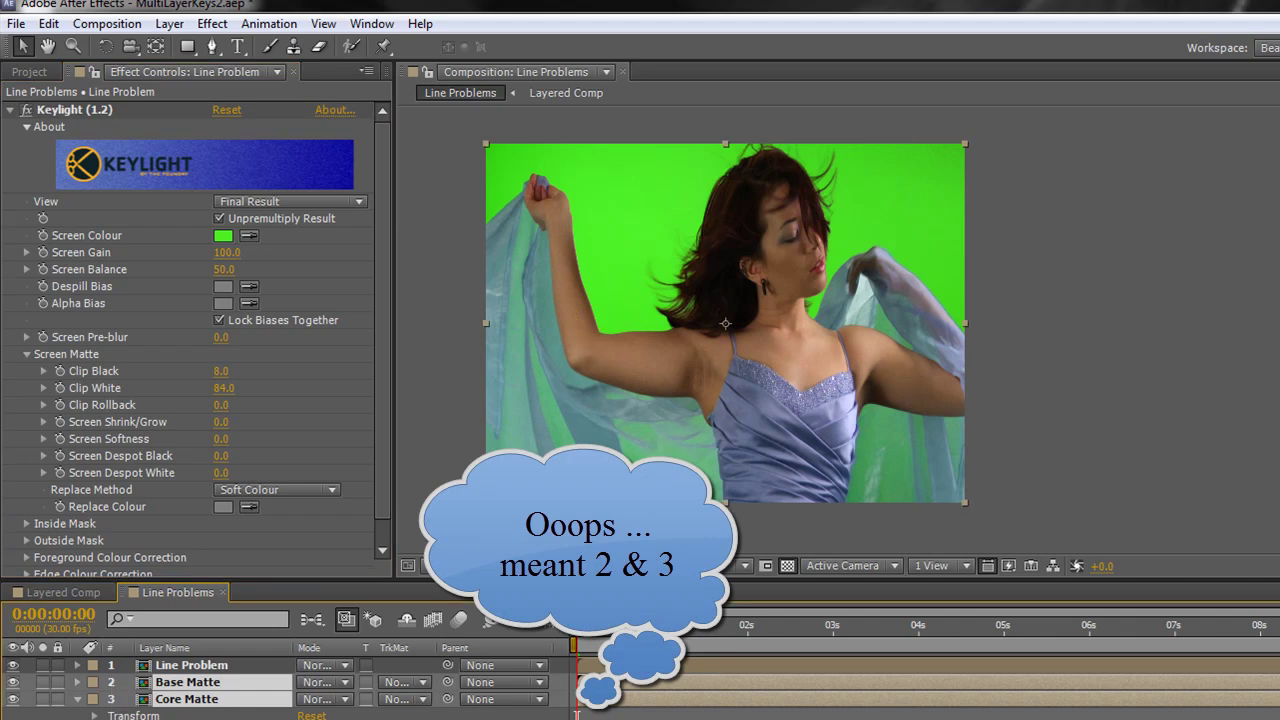
key("ctrl+v")
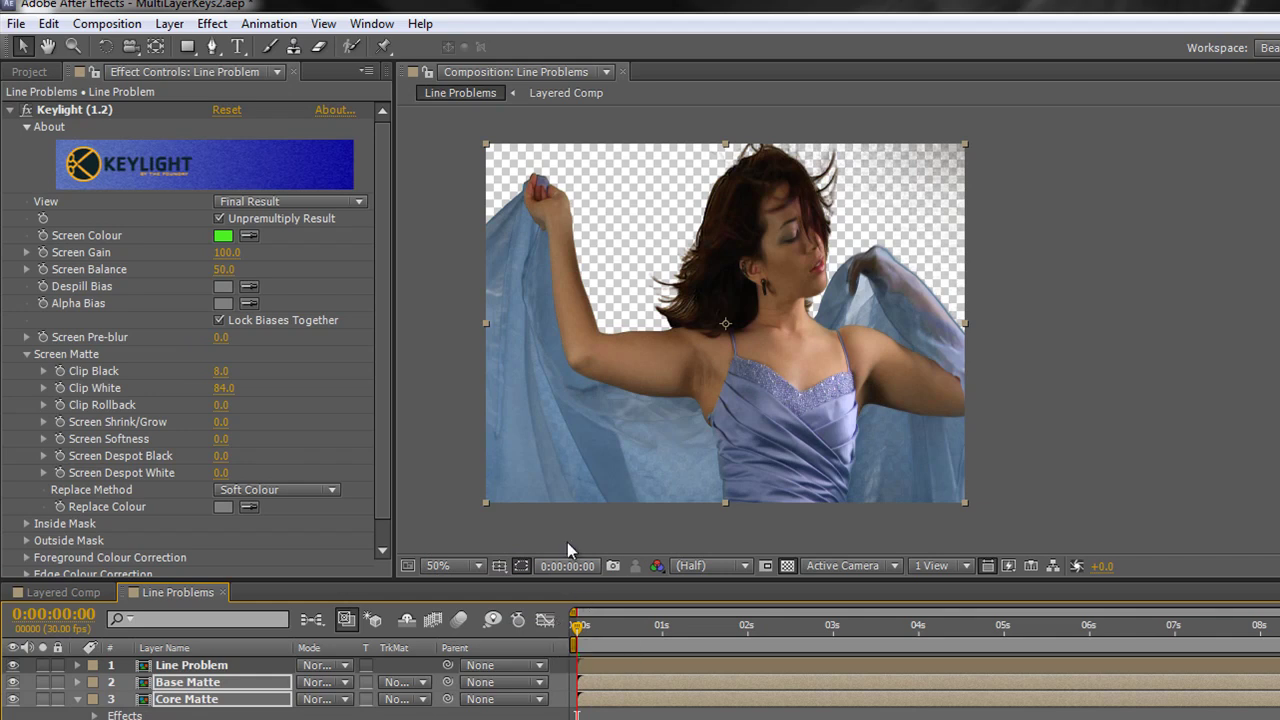
key("F2")
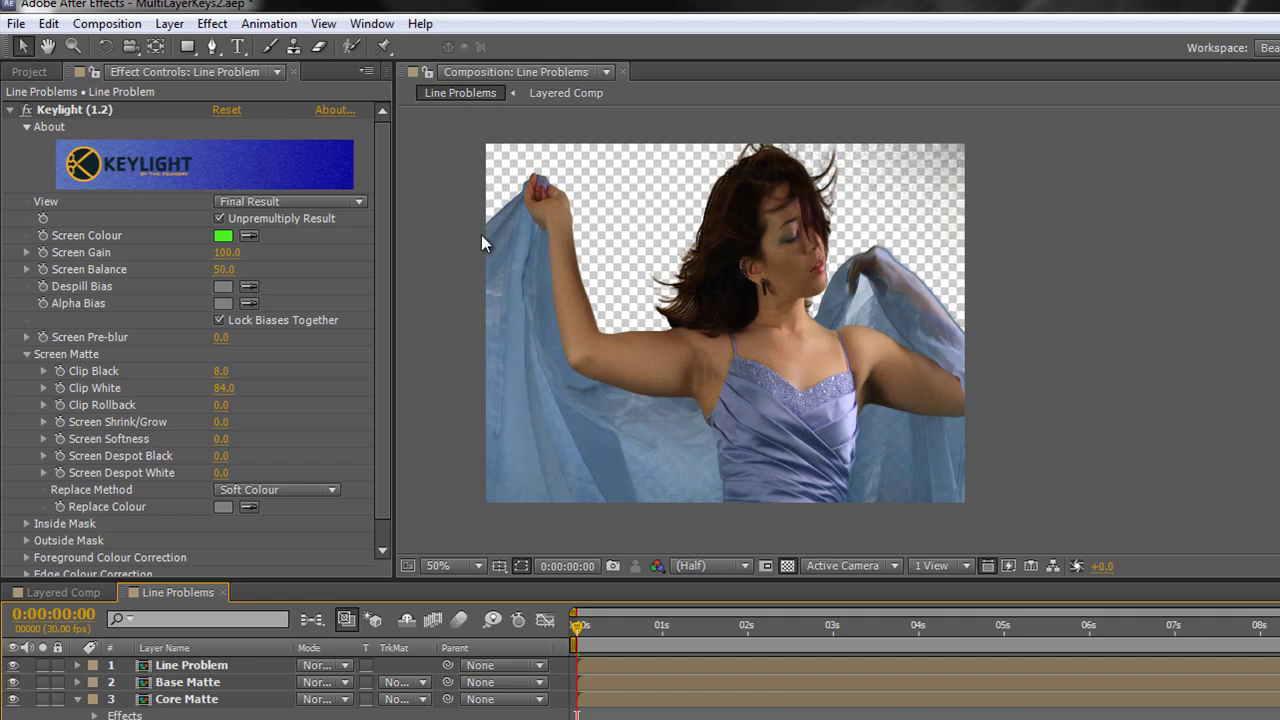
Toggle the Core Matte layer's visibility off and on to compare the key with and without it.
left_click(13, 699)
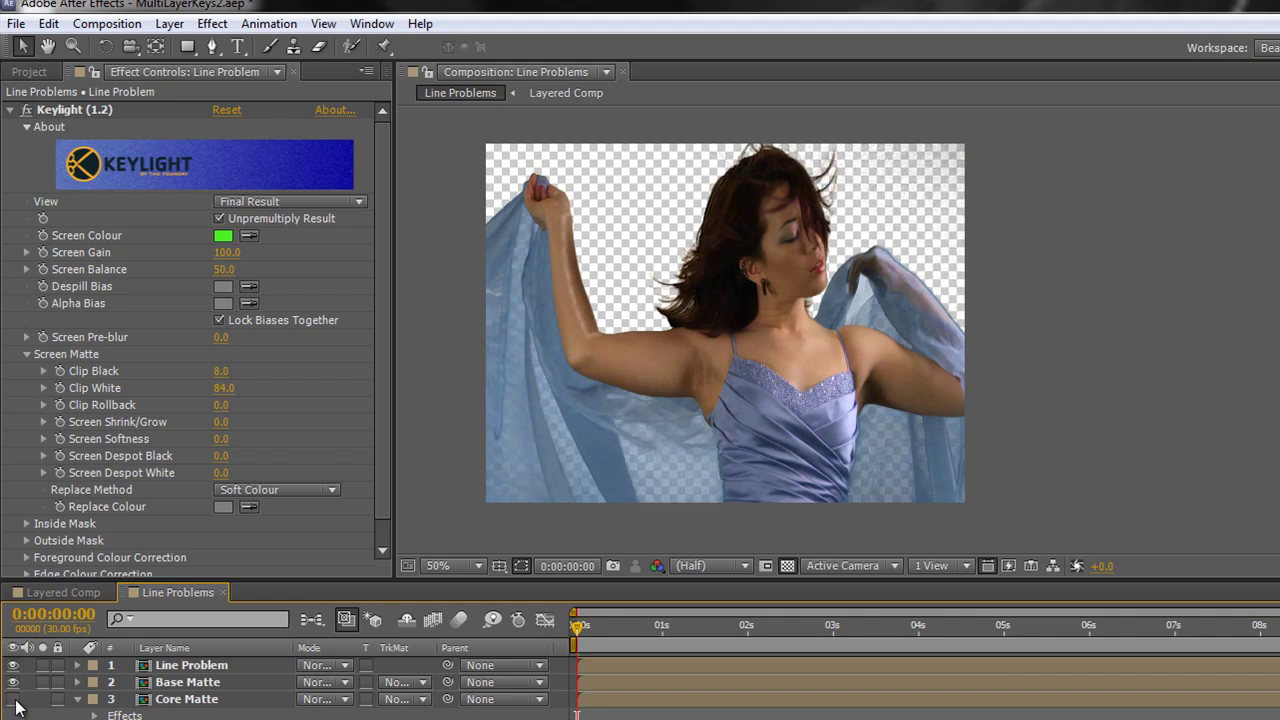
left_click(13, 699)
left_click(13, 699)
left_click(13, 699)
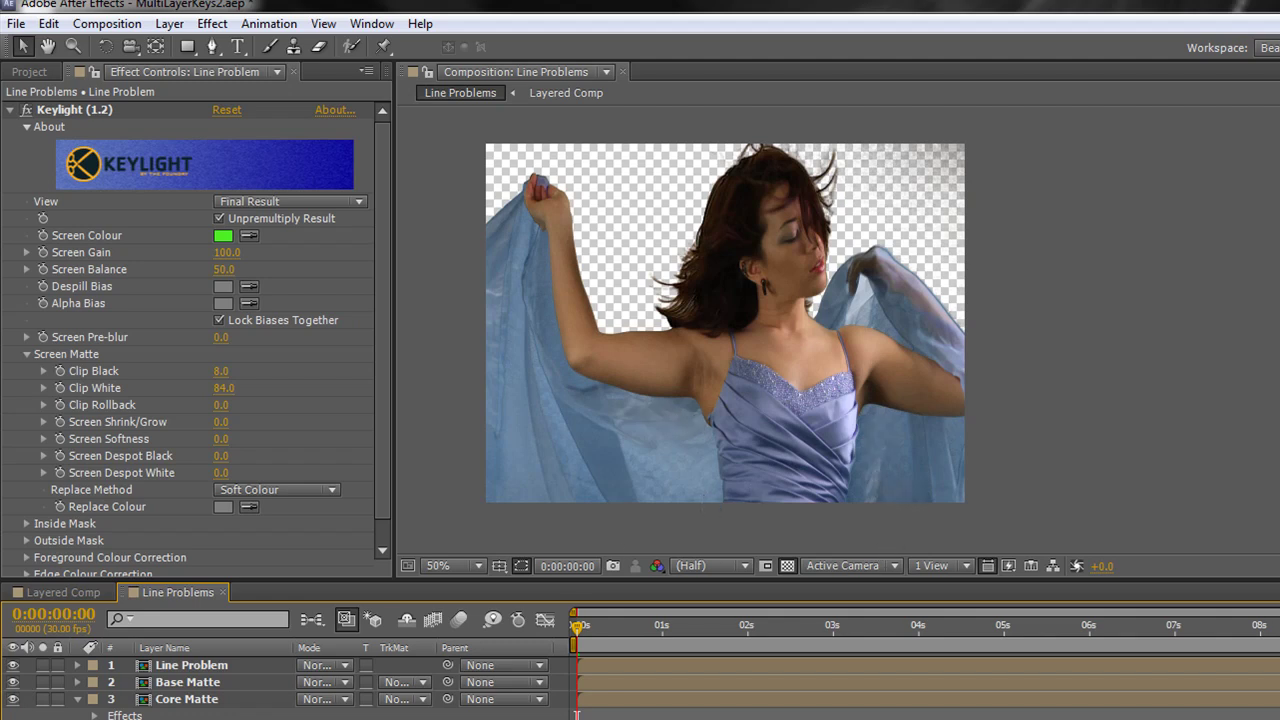
left_click(13, 699)
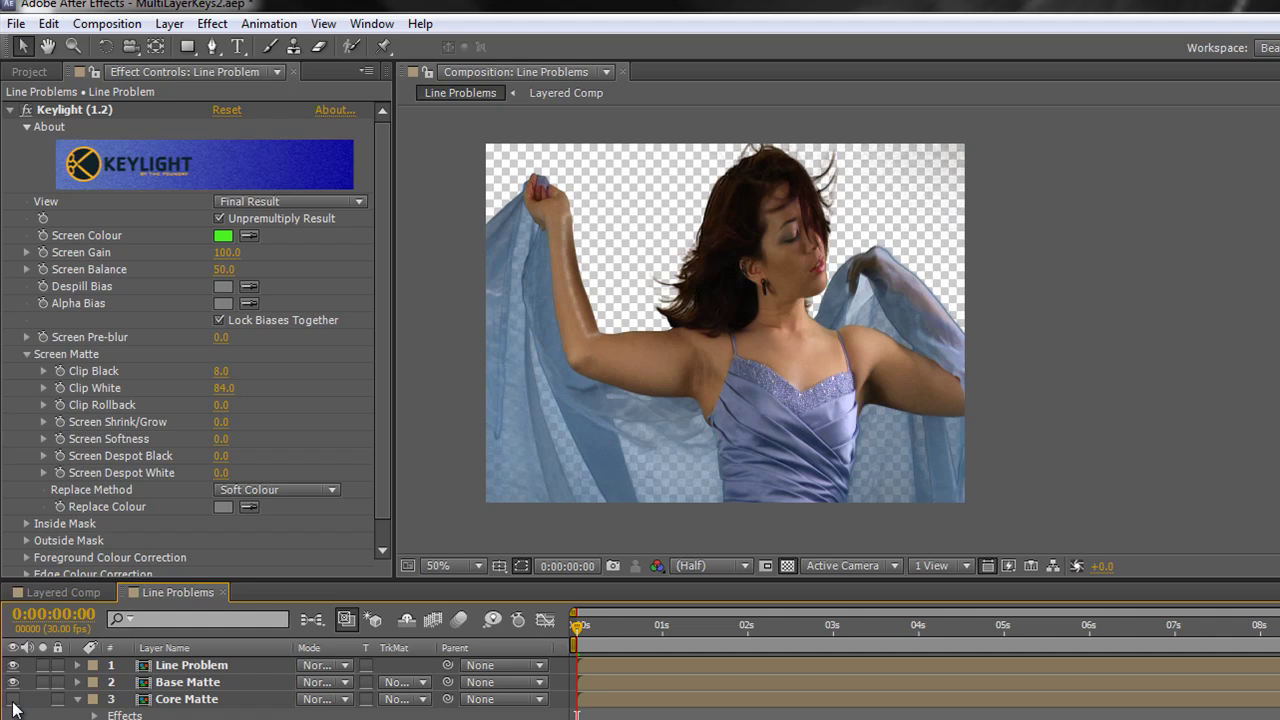
left_click(13, 701)
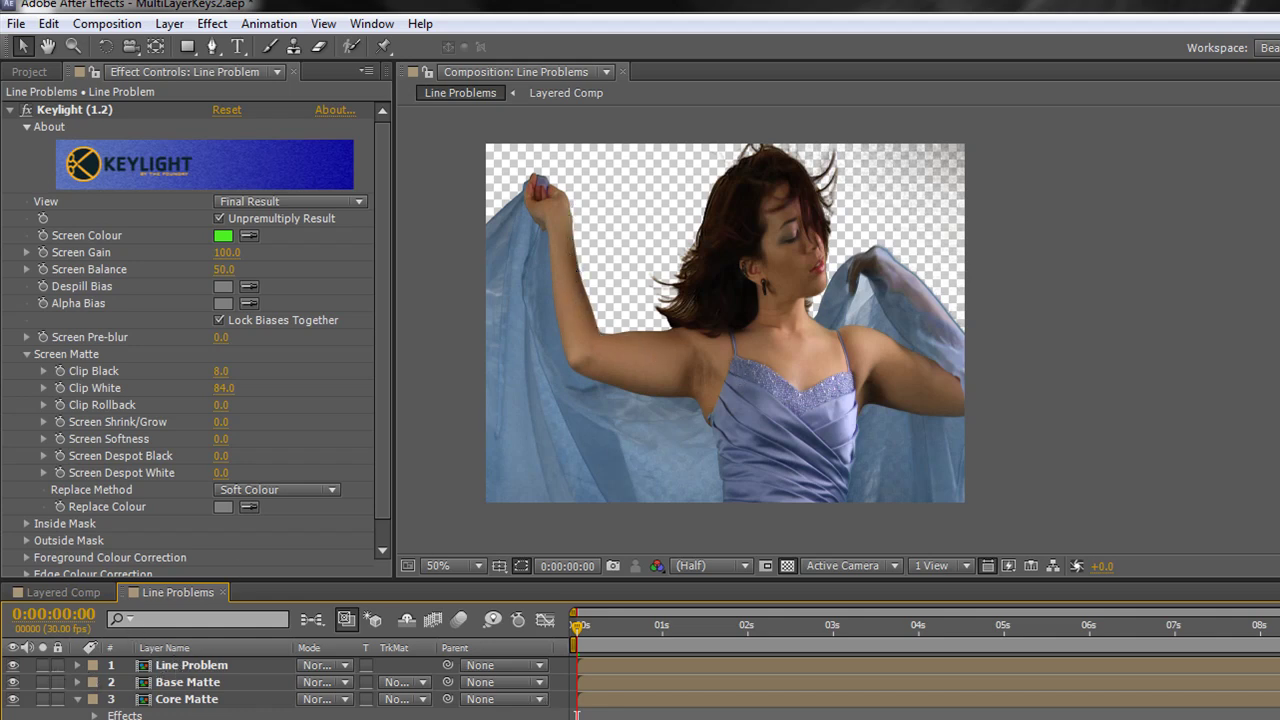
Set Keylight's Screen Shrink/Grow on the Core Matte layer to -3.4 and compare the layer soloed and unsoloed around the raised arm.
left_click(180, 700)
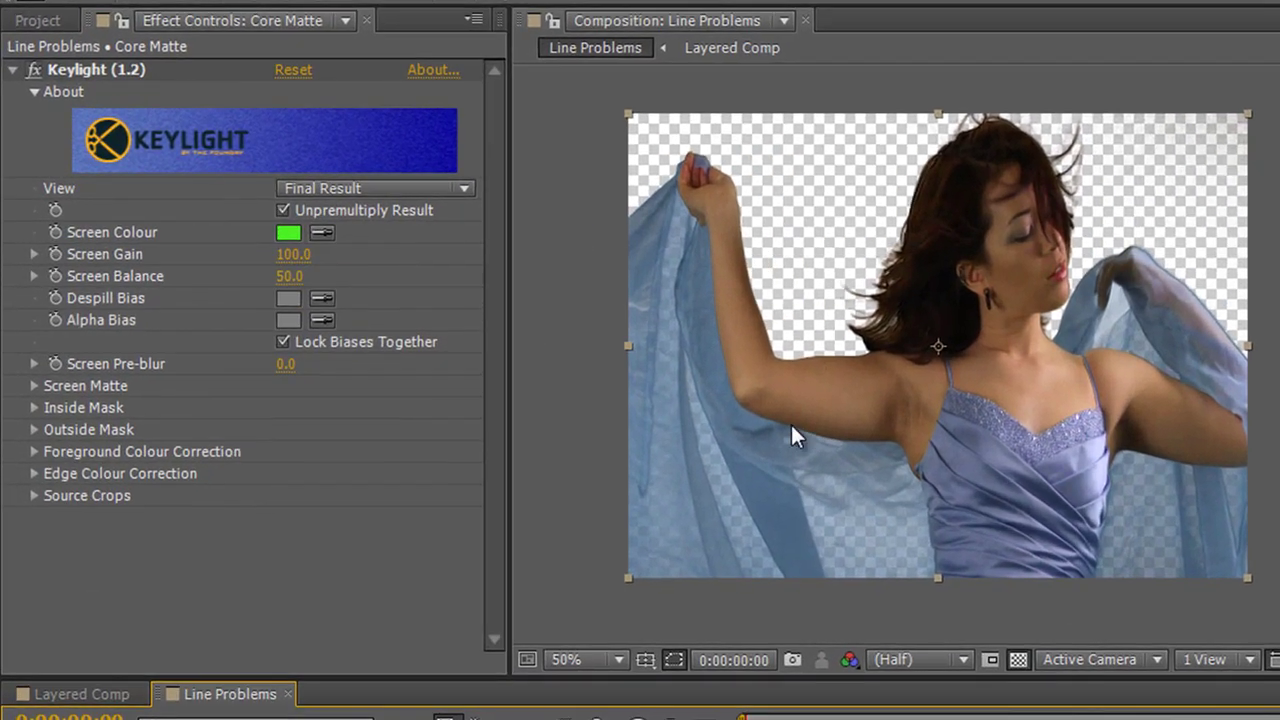
scroll(733, 420, "up", 1)
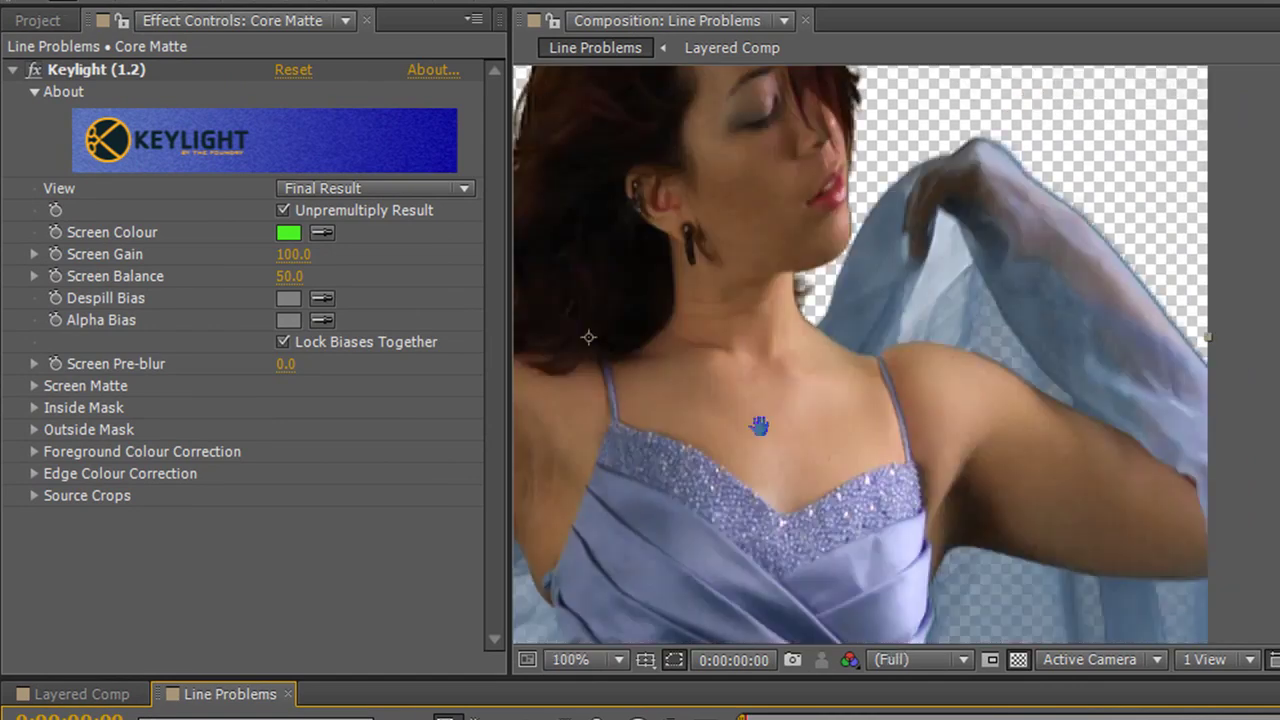
left_click_drag(586, 337, 1131, 548)
scroll(1239, 450, "up", 1)
left_click_drag(687, 475, 1096, 486)
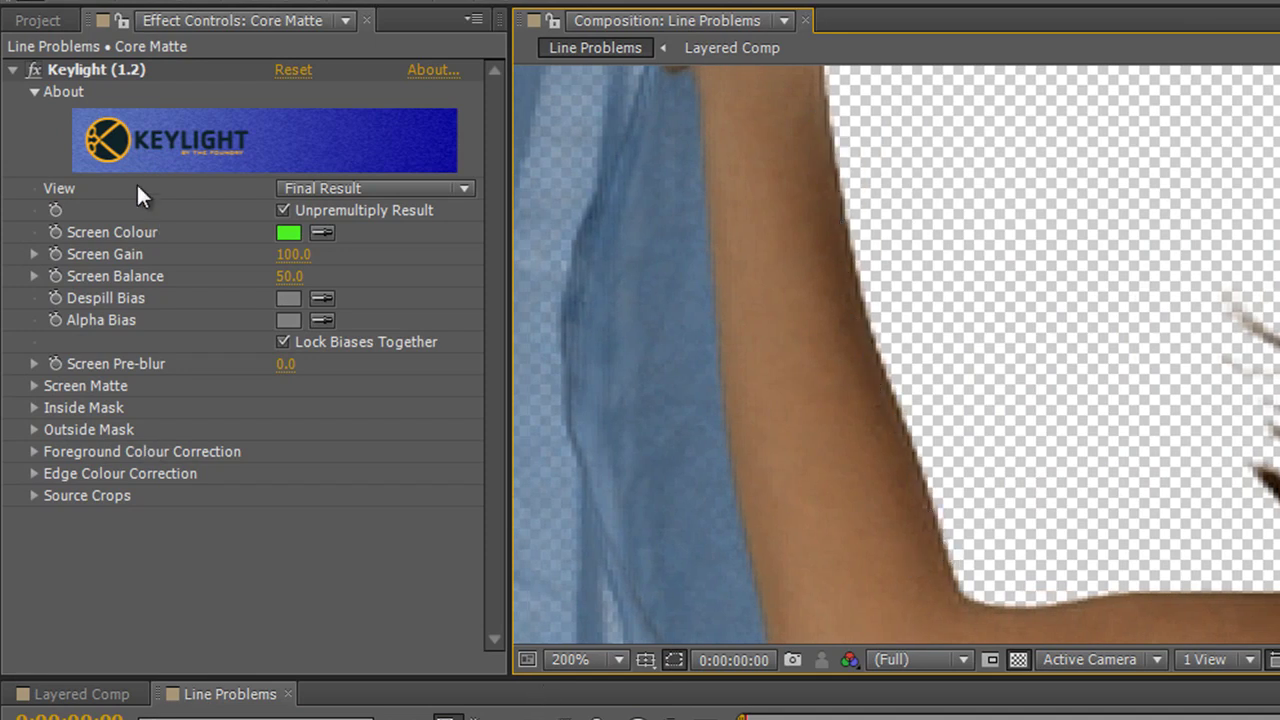
left_click(34, 385)
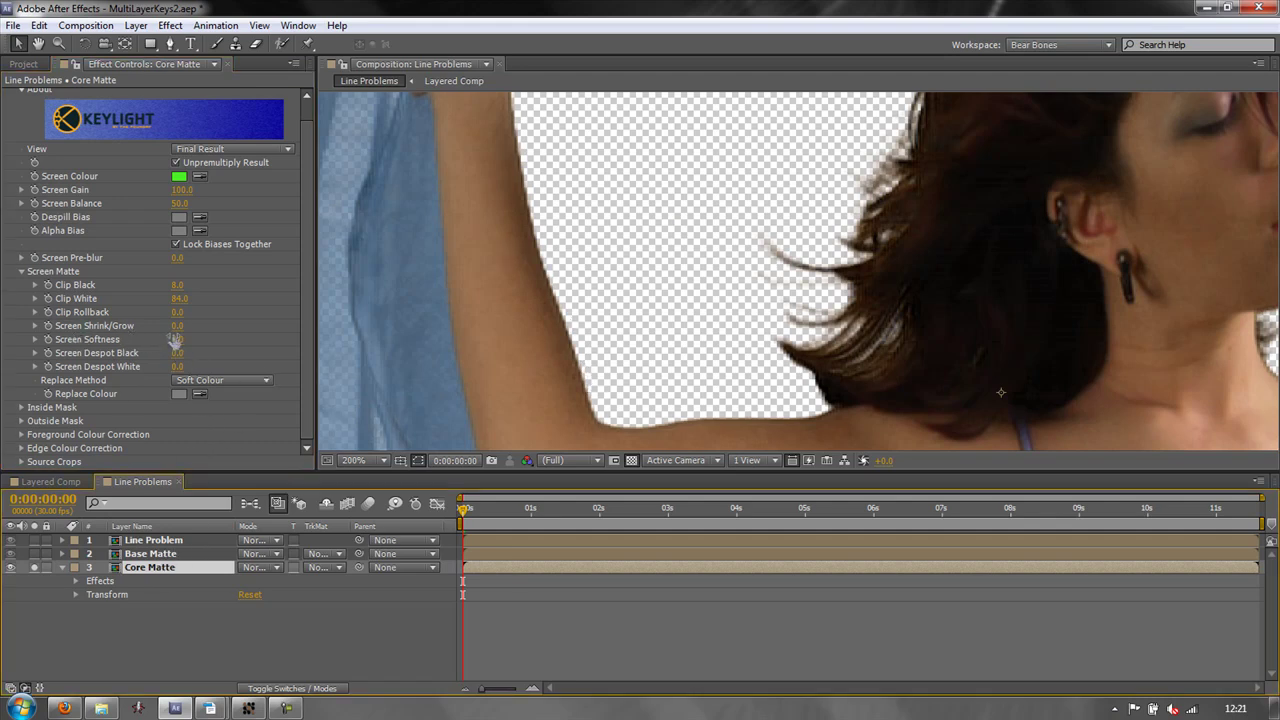
left_click_drag(177, 326, 149, 326)
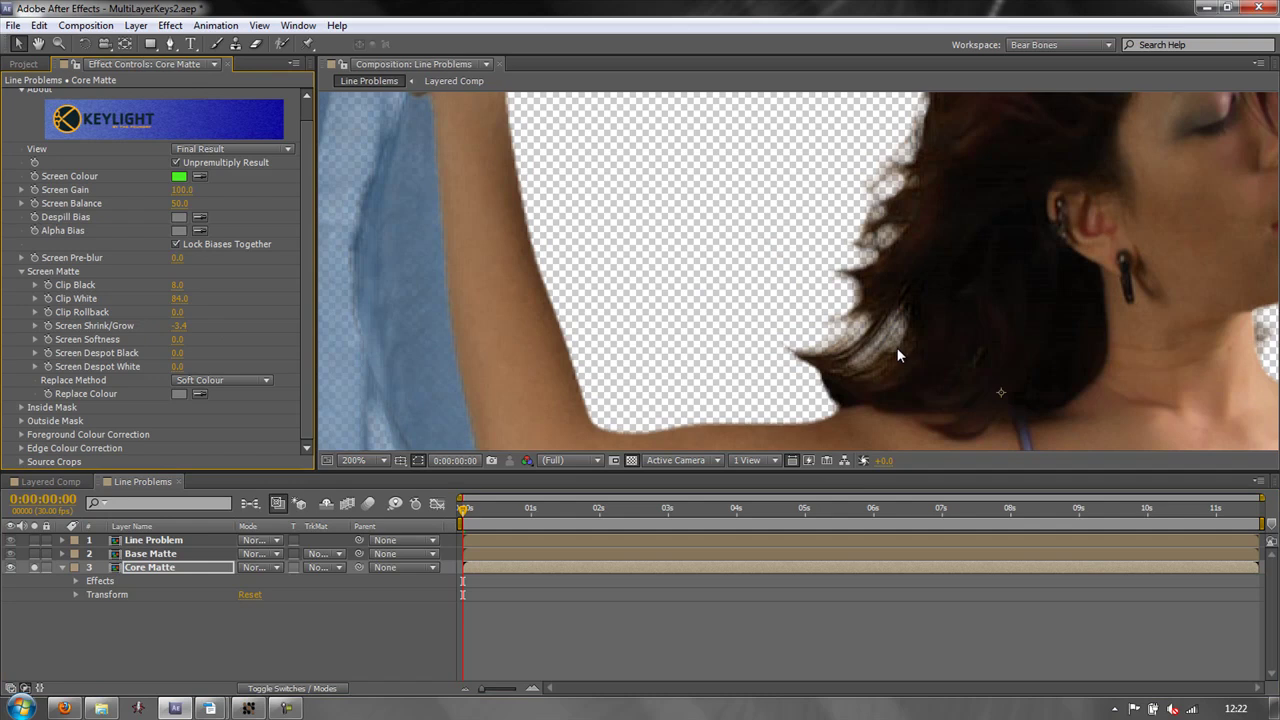
left_click(34, 567)
left_click(34, 567)
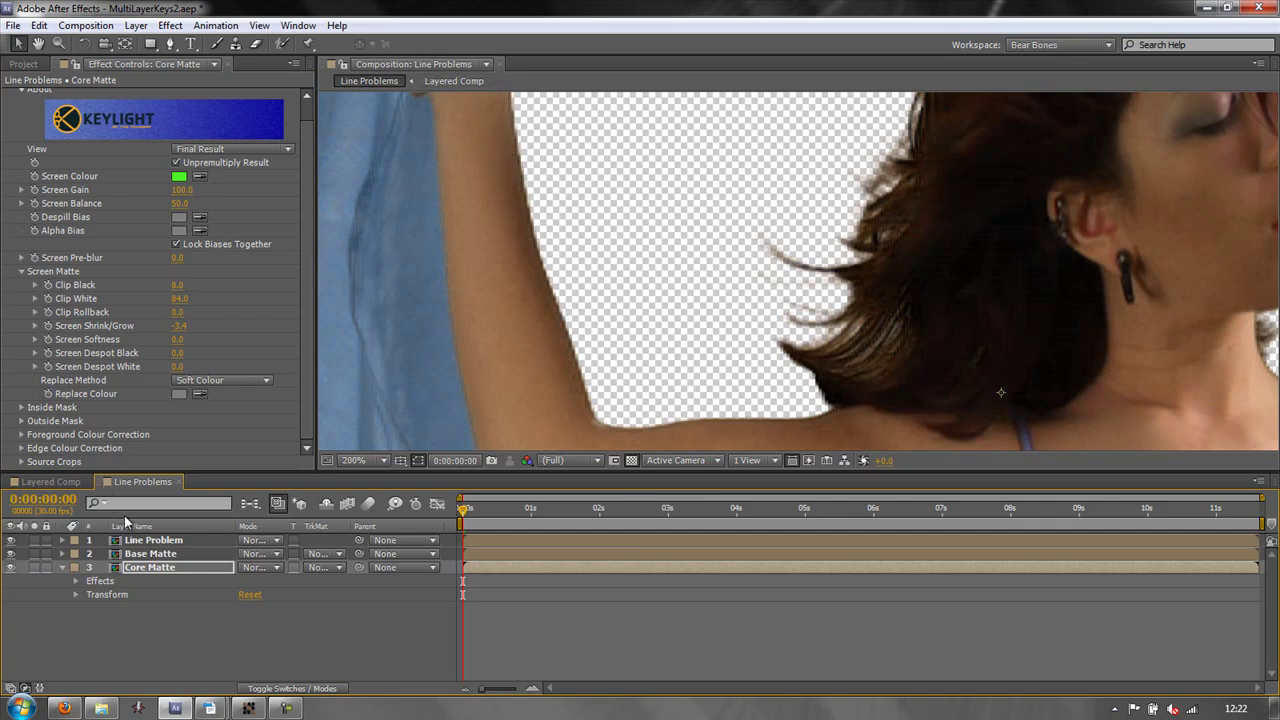
Set Keylight's Screen Shrink/Grow to -0.5 and Screen Softness to 0.5 on the Line Problem layer and check the arm's edge.
left_click(140, 541)
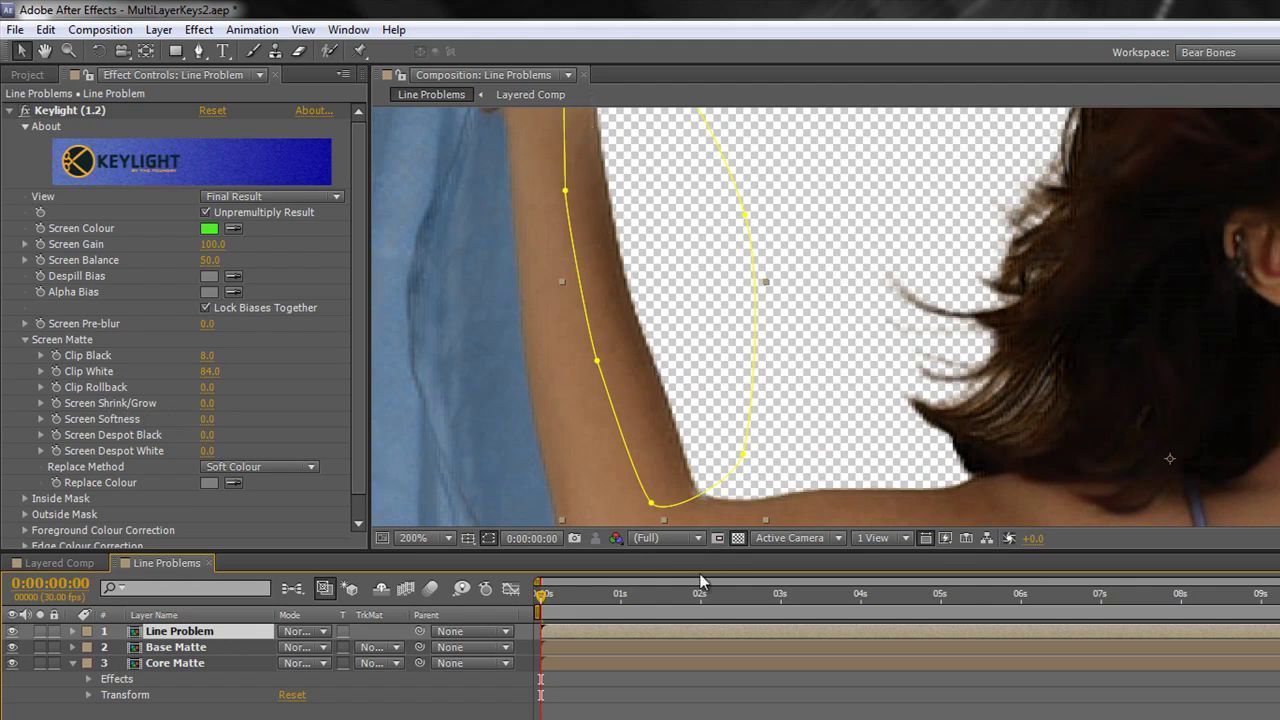
left_click_drag(710, 551, 712, 716)
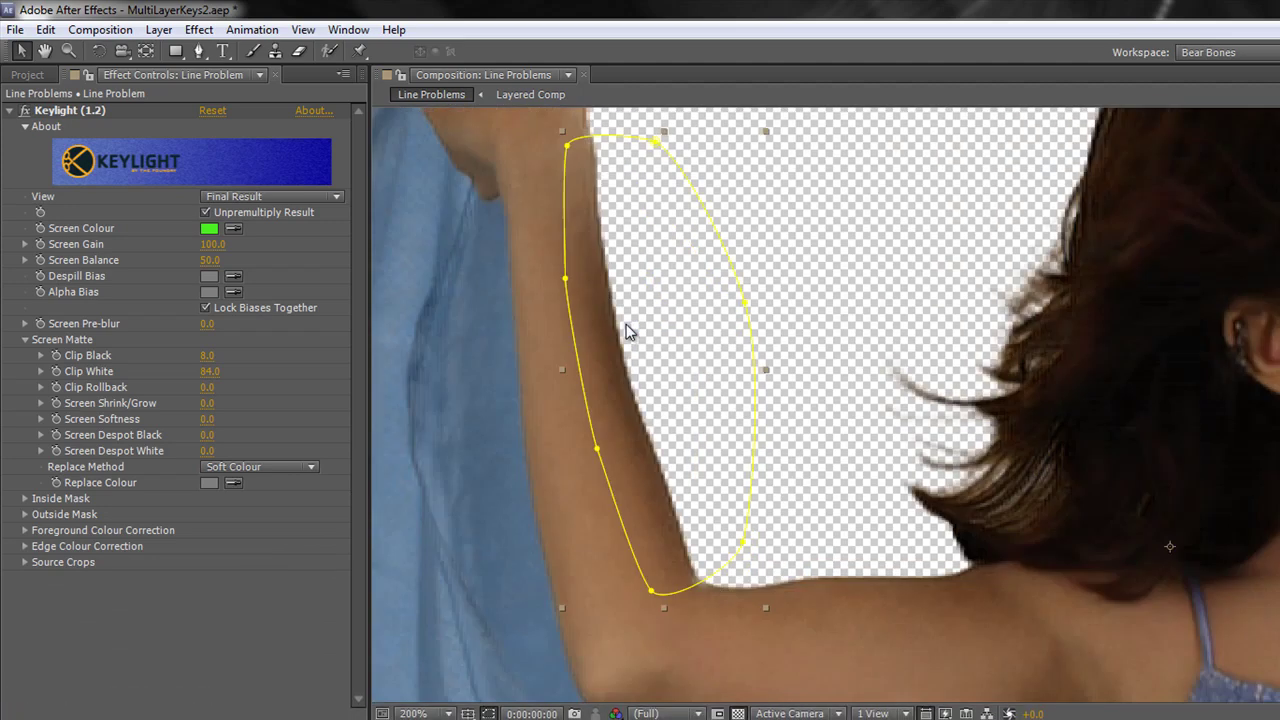
key("h")
left_click_drag(627, 331, 598, 390)
key("v")
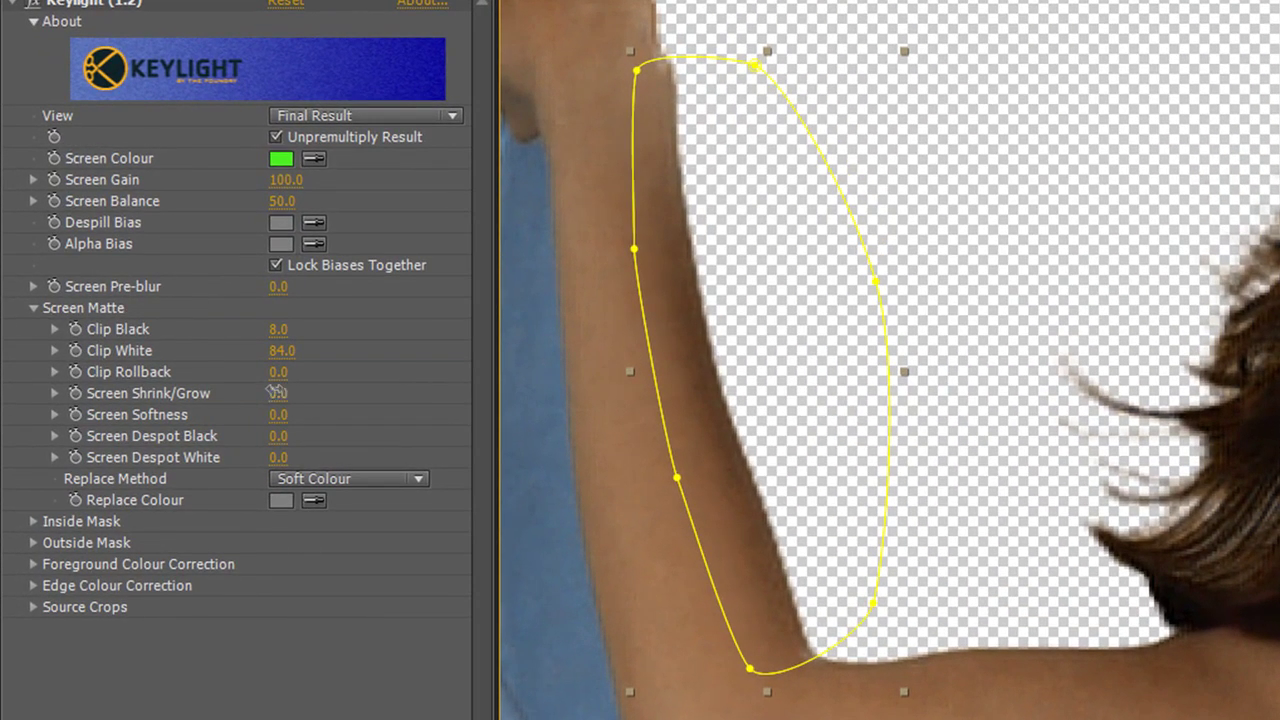
left_click_drag(276, 390, 268, 389)
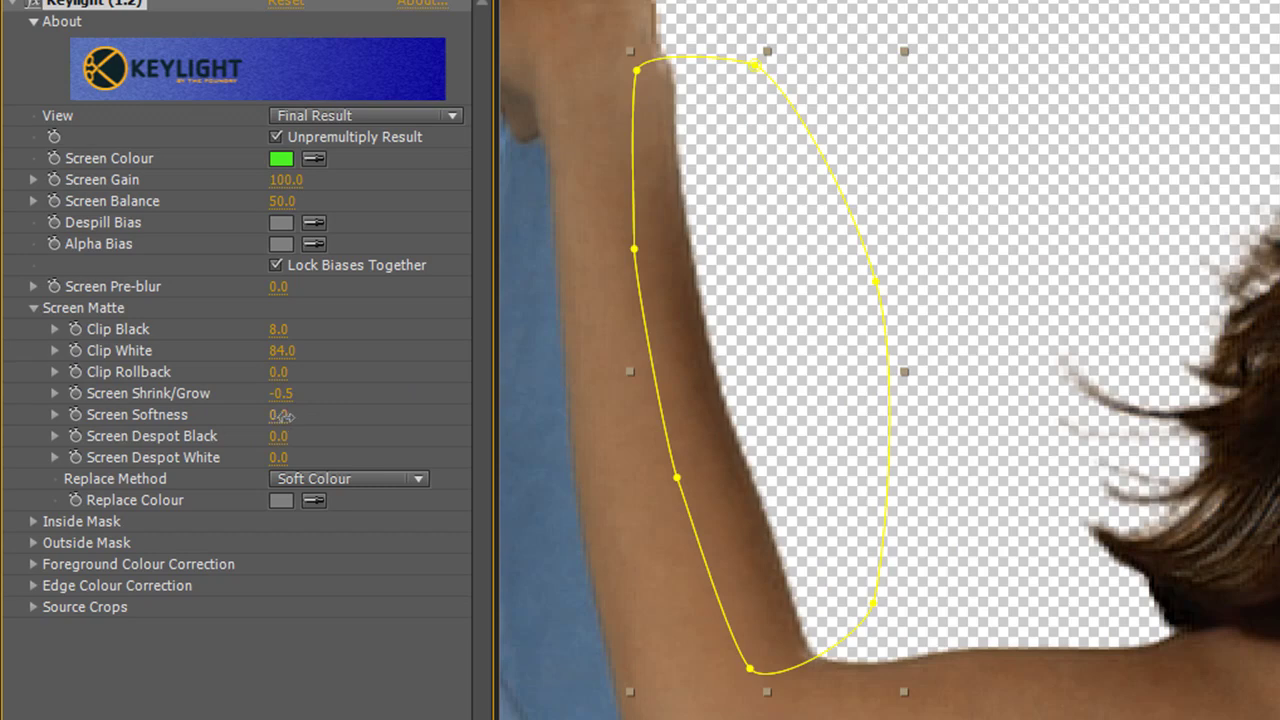
left_click_drag(283, 414, 291, 418)
scroll(743, 471, "up", 3)
scroll(634, 500, "up", 3)
left_click_drag(1194, 371, 1258, 371)
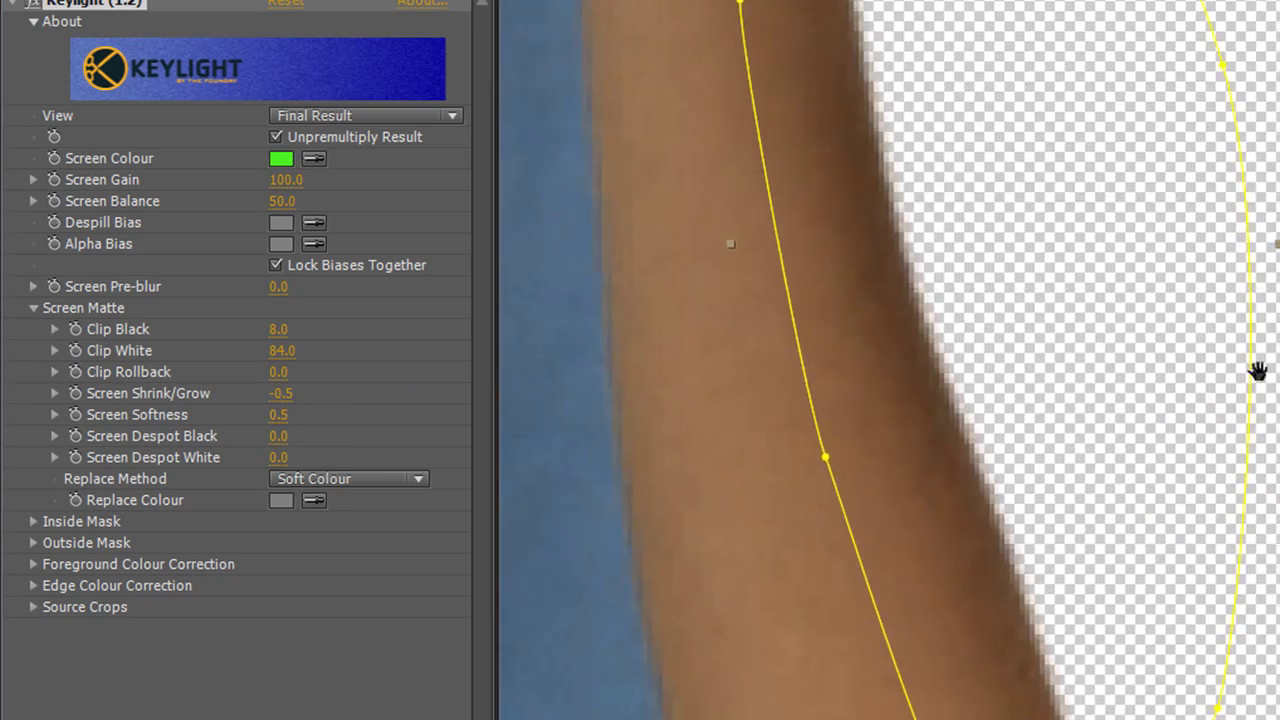
Reset the Line Problem layer's Screen Shrink/Grow and Screen Softness to 0.
left_click(283, 393)
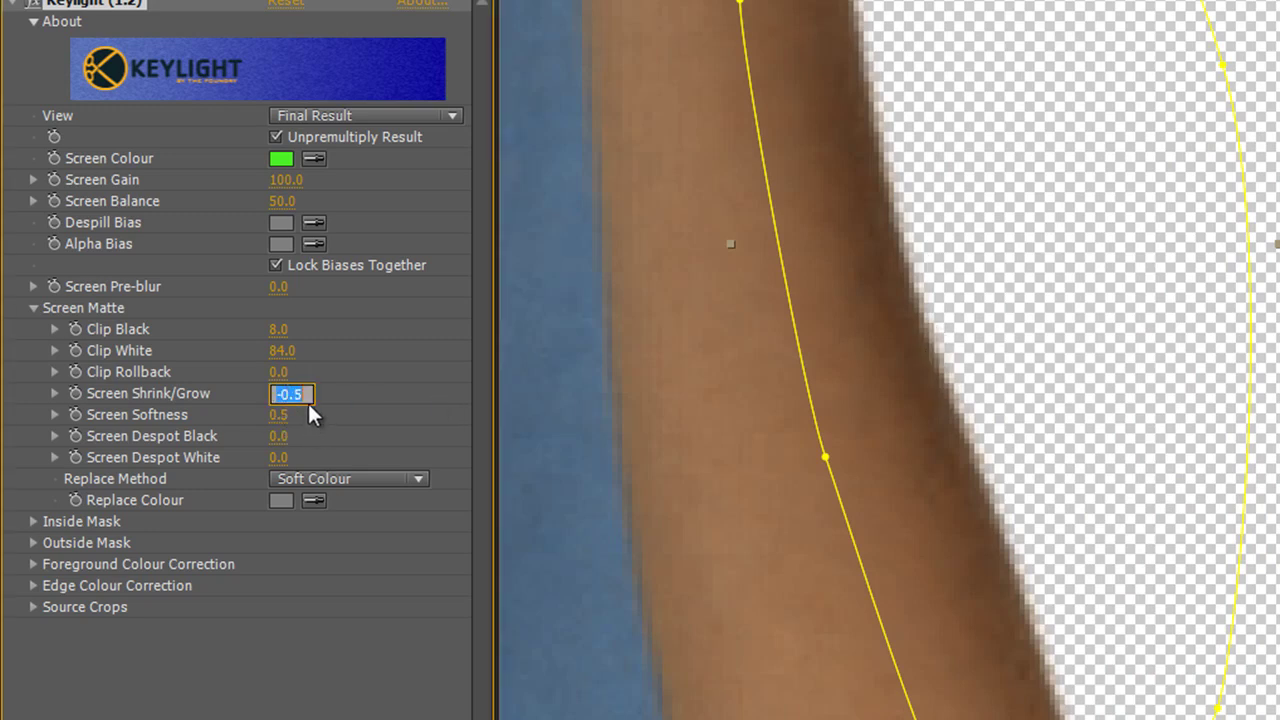
type("0")
key("Tab")
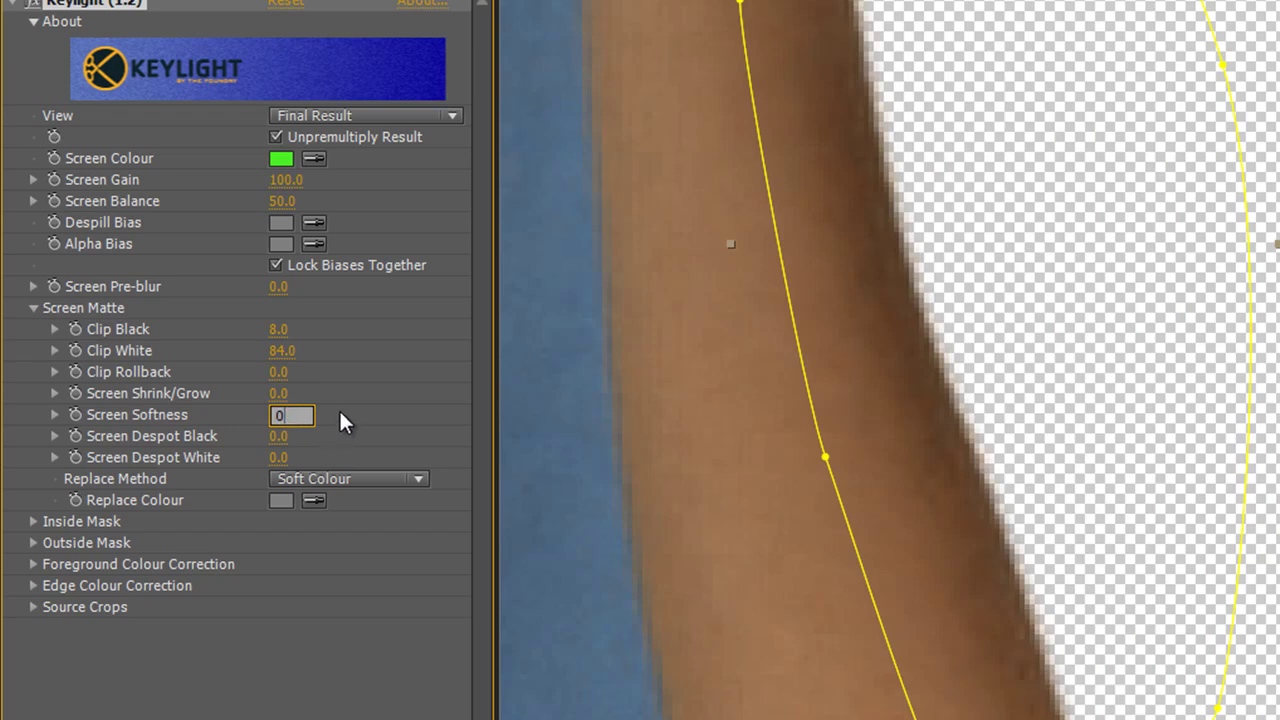
key("Return")
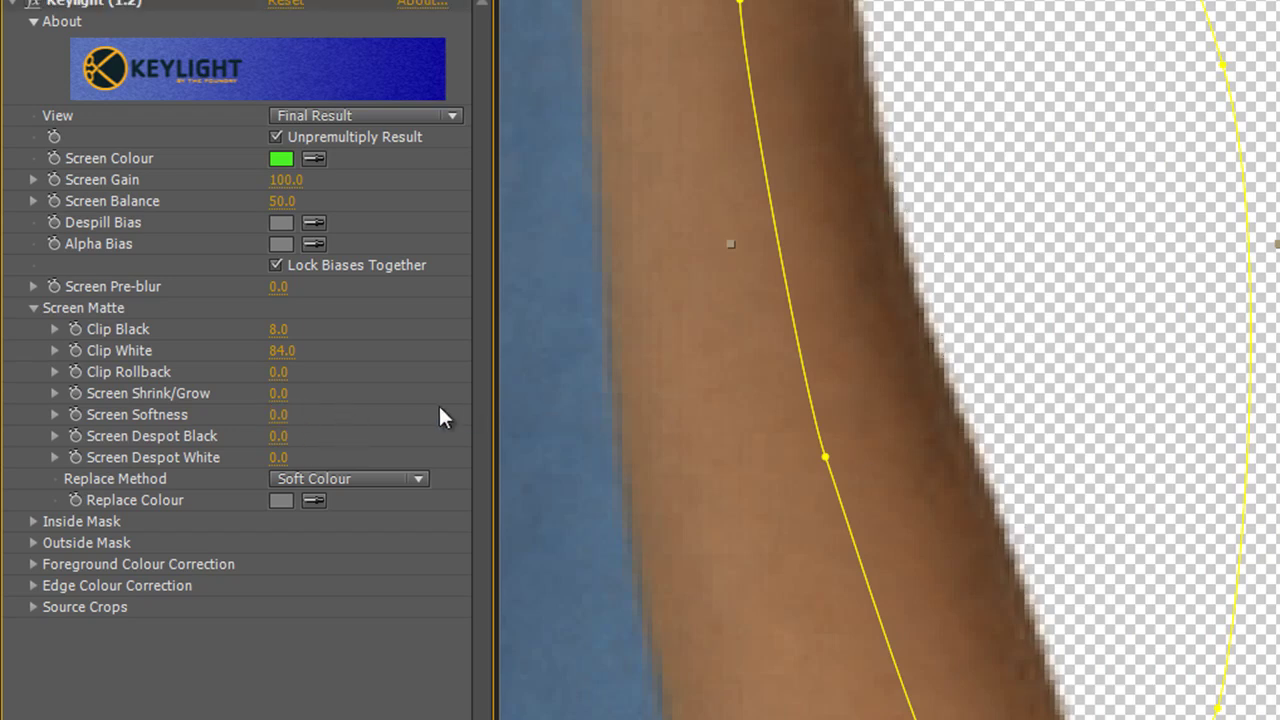
Set Keylight's Screen Shrink/Grow to -0.7 and Screen Softness to 0.7 on the Line Problem layer.
left_click_drag(273, 394, 261, 394)
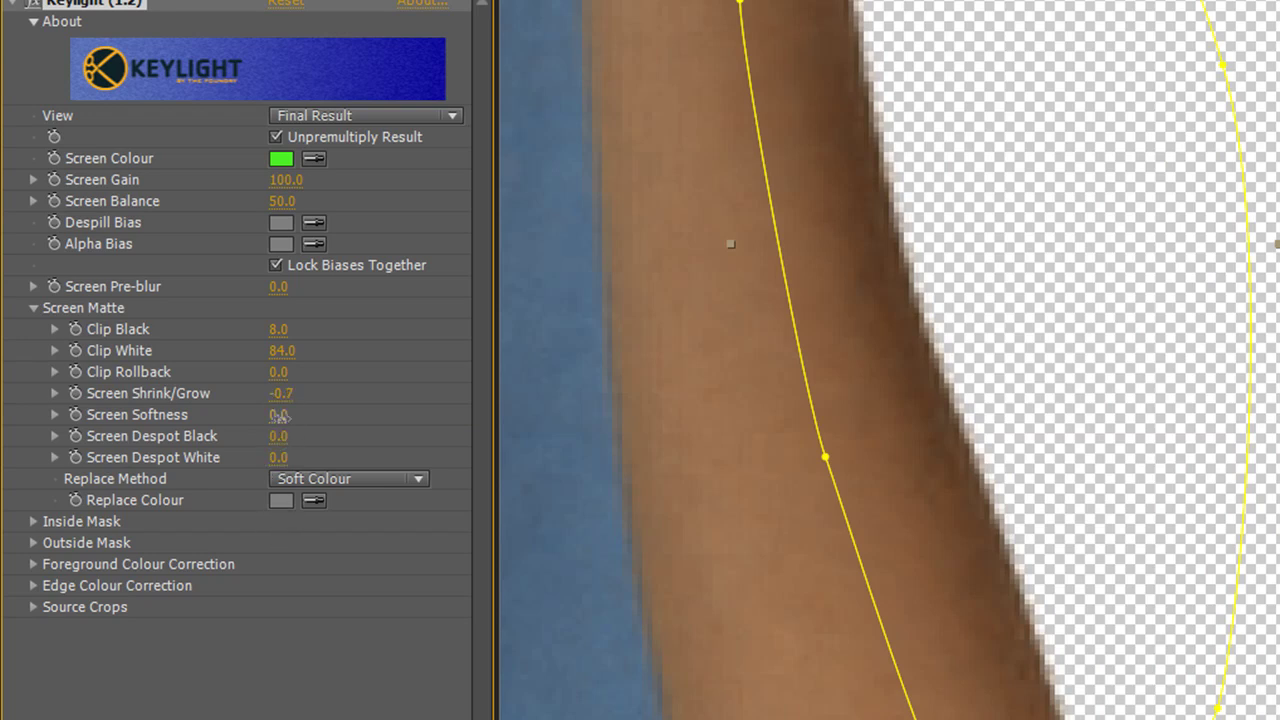
left_click_drag(279, 417, 291, 419)
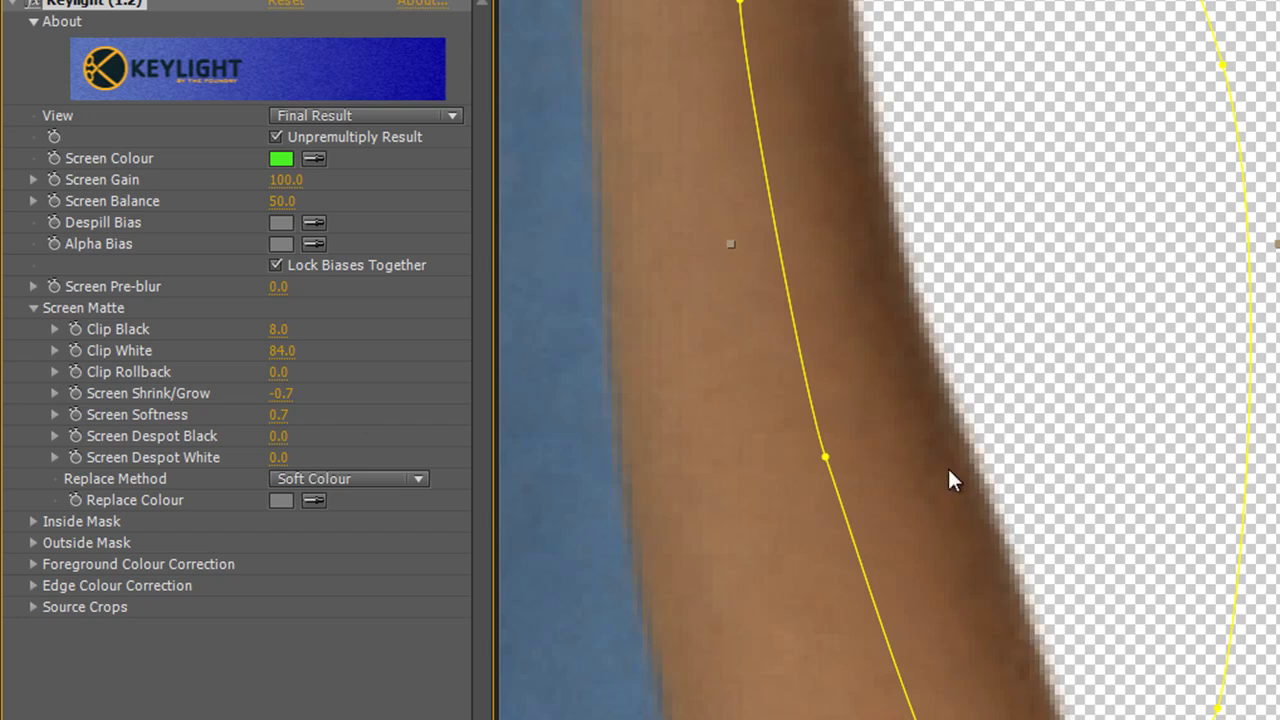
scroll(1011, 533, "down", 4)
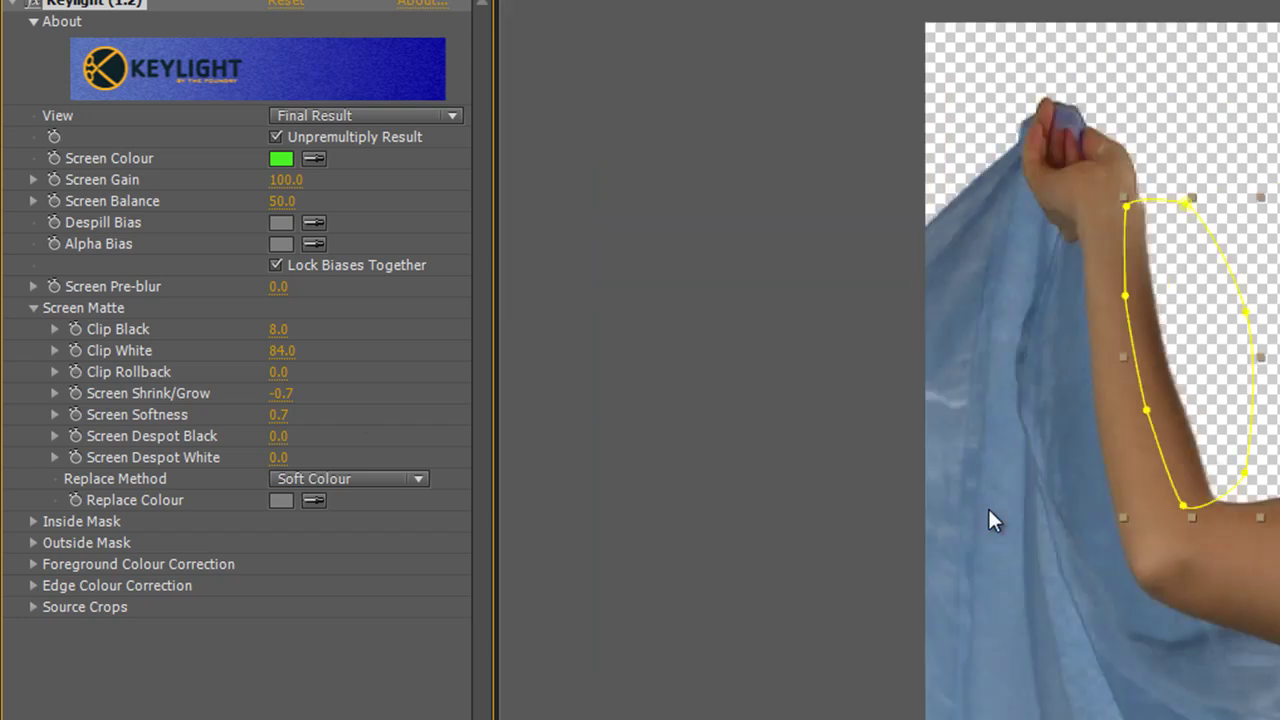
left_click_drag(1166, 522, 816, 440)
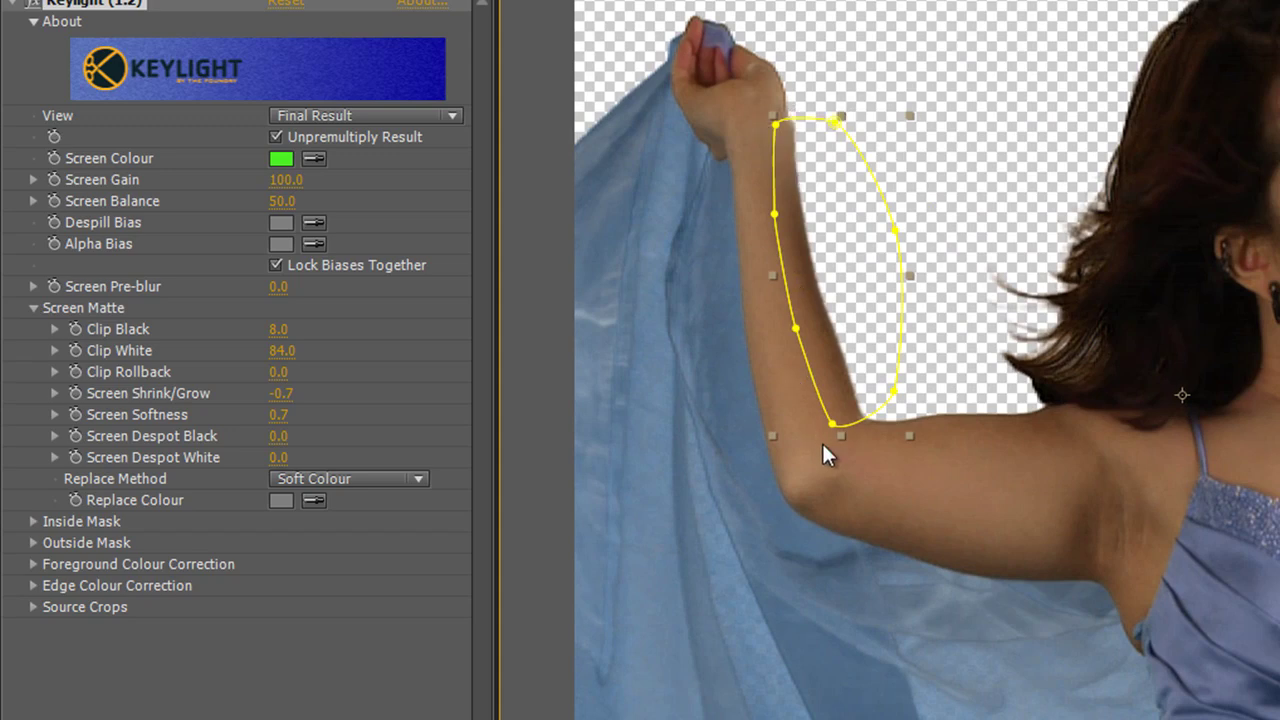
Inspect the hair and arm edges, and set Keylight's Screen Shrink/Grow on the Core Matte layer to -1.0.
scroll(817, 283, "right", 3)
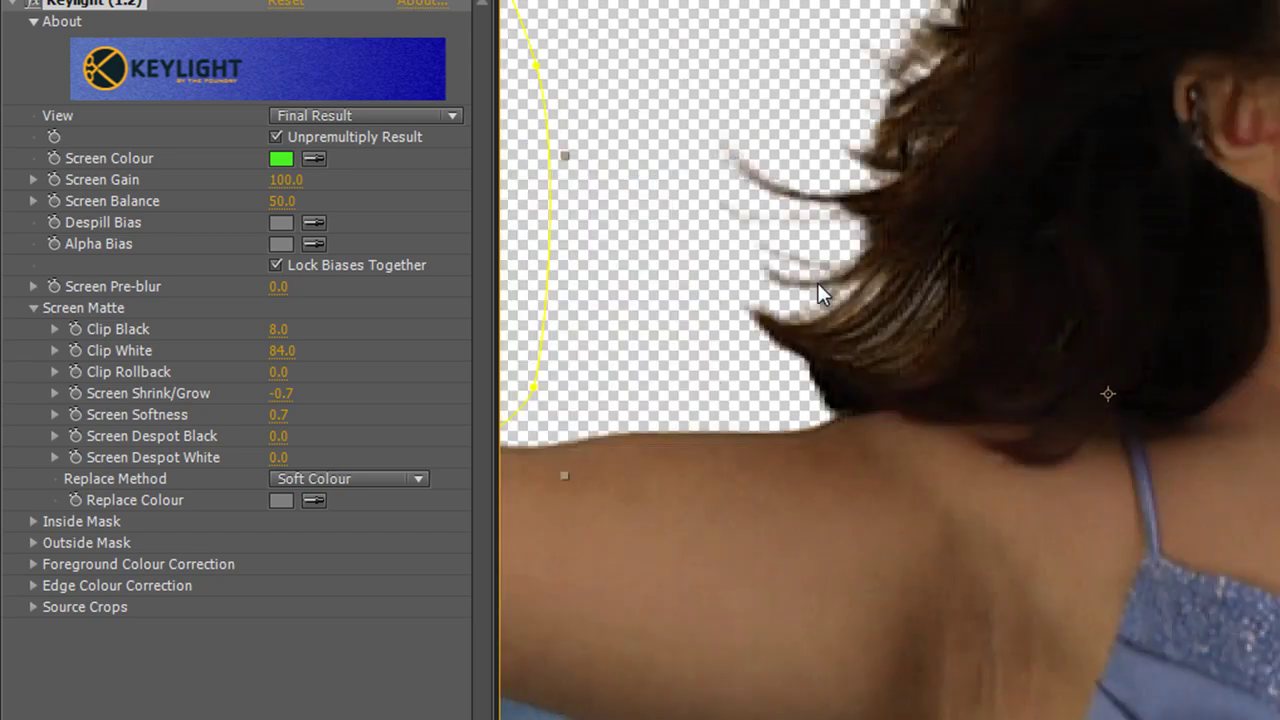
scroll(720, 206, "up", 3)
left_click_drag(1244, 532, 1245, 543)
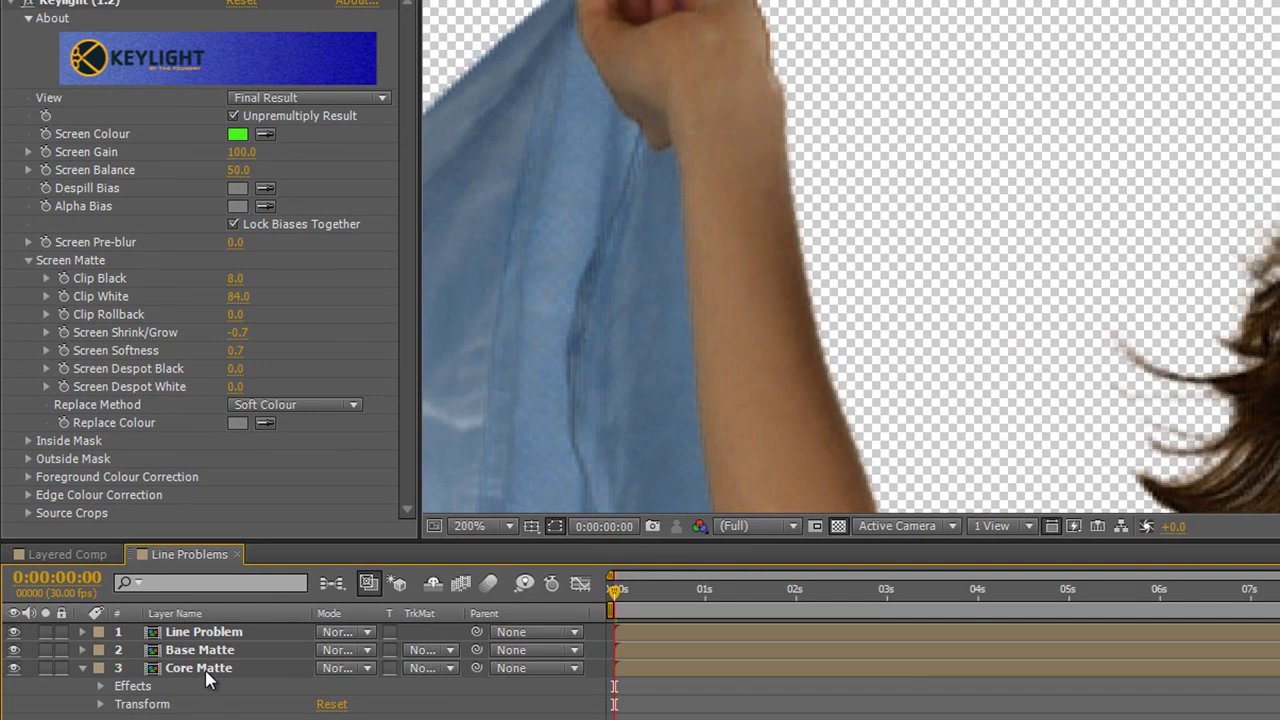
left_click(206, 670)
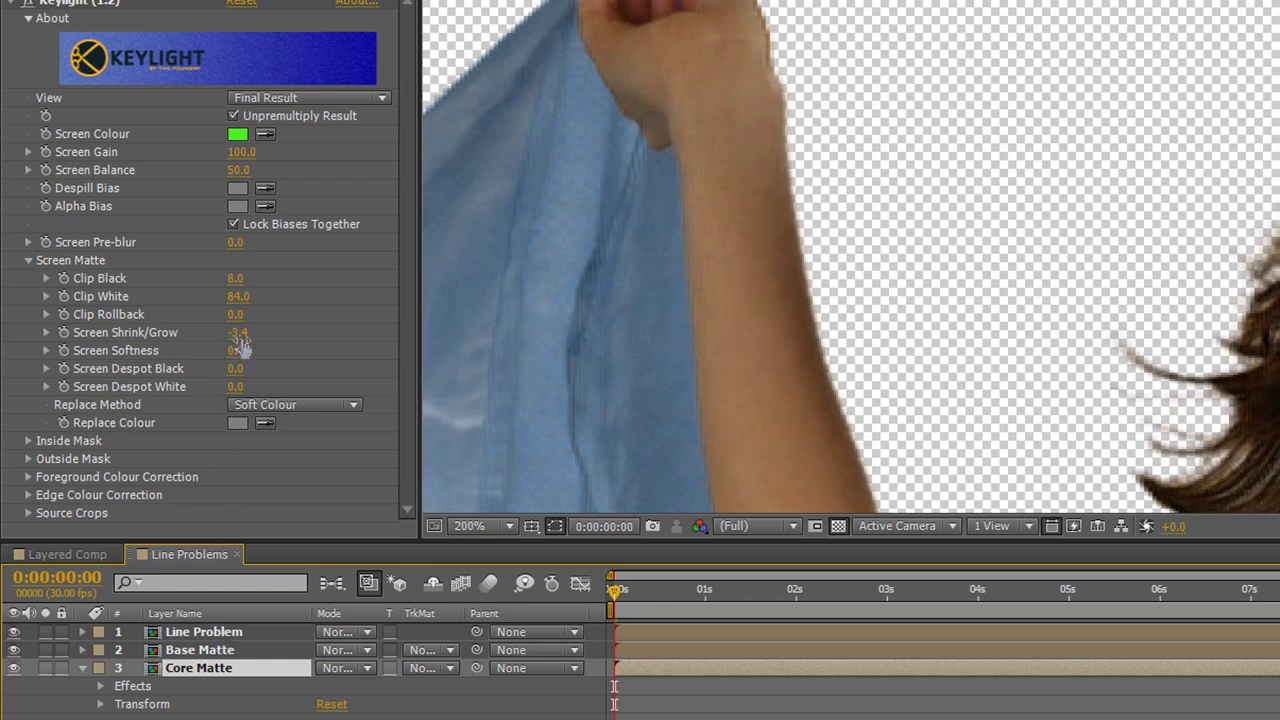
left_click_drag(241, 345, 272, 342)
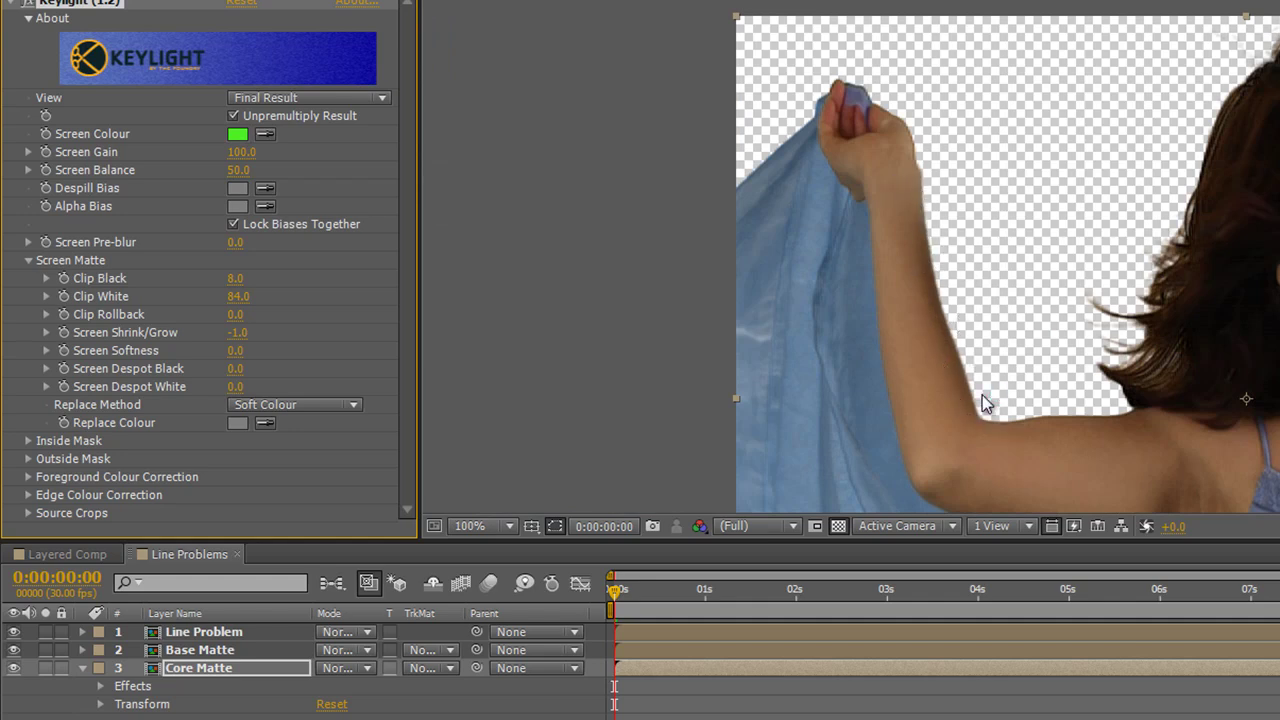
Draw a closed, curved mask on the Line Problem layer around the front of the woman's face, from the nose to below the chin.
left_click(210, 632)
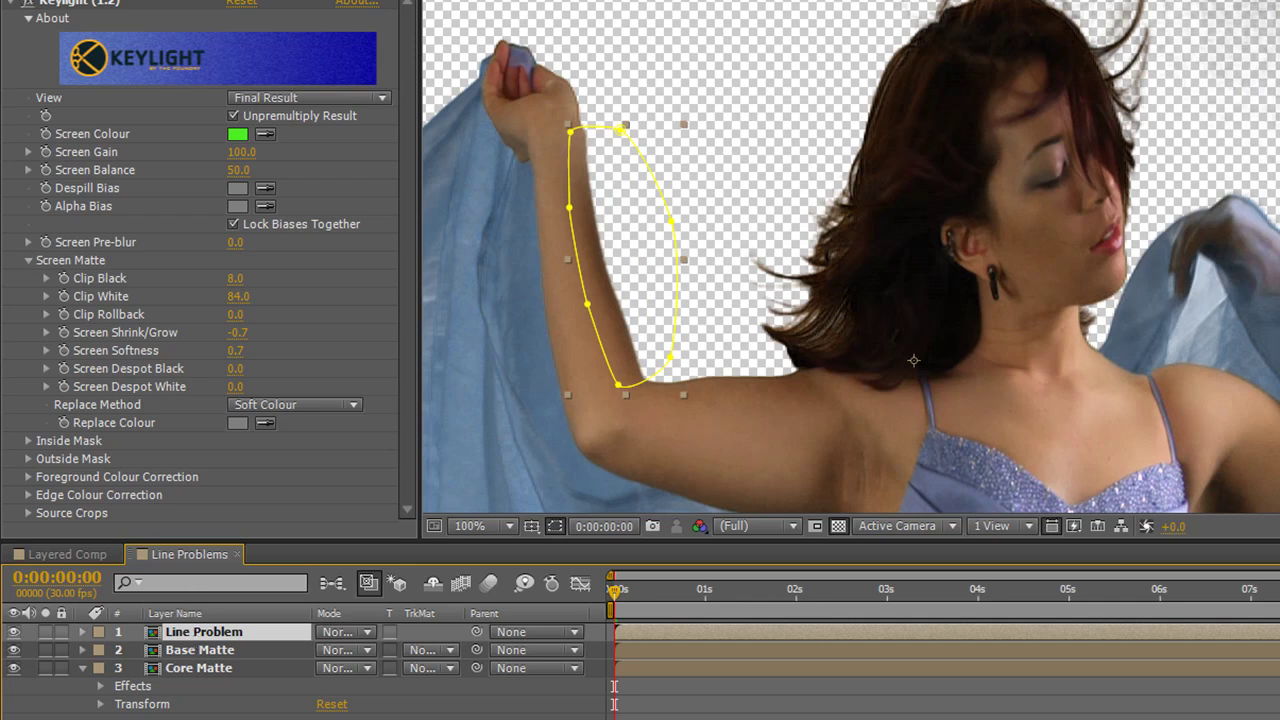
left_click(1118, 175)
left_click(1092, 208)
left_click(1075, 245)
left_click(1071, 280)
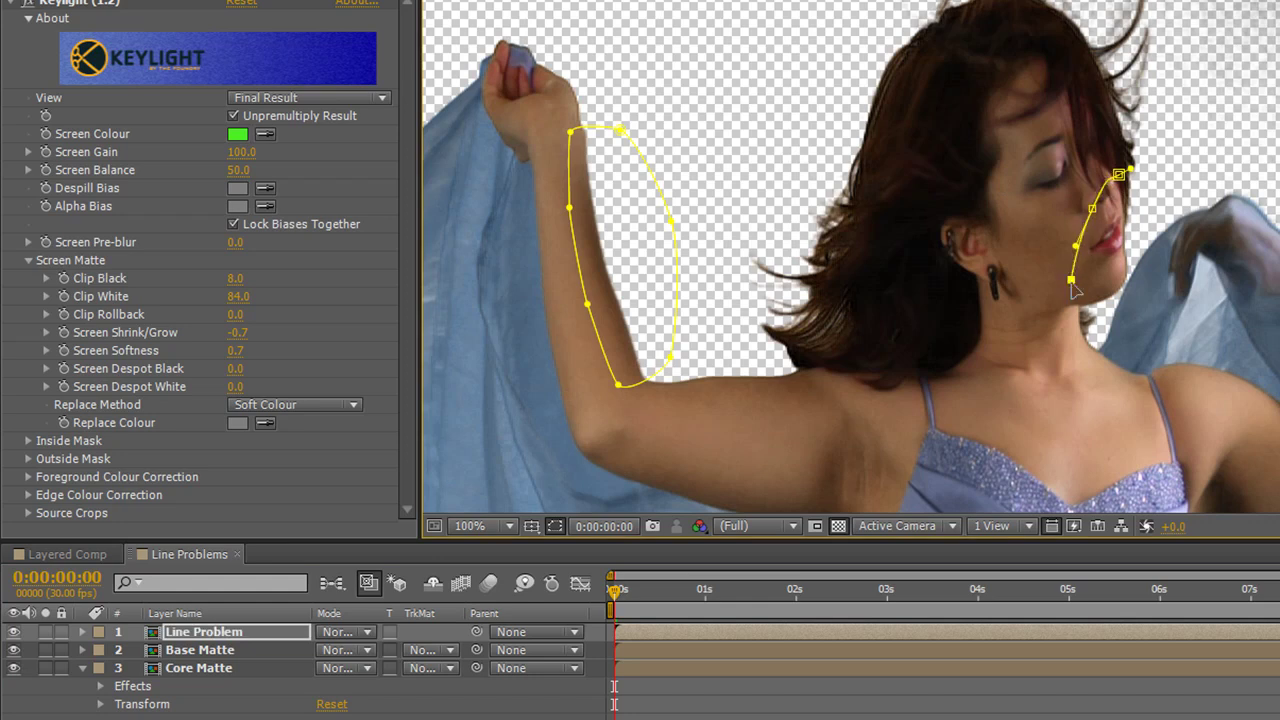
left_click(1092, 317)
left_click(1130, 297)
left_click(1151, 240)
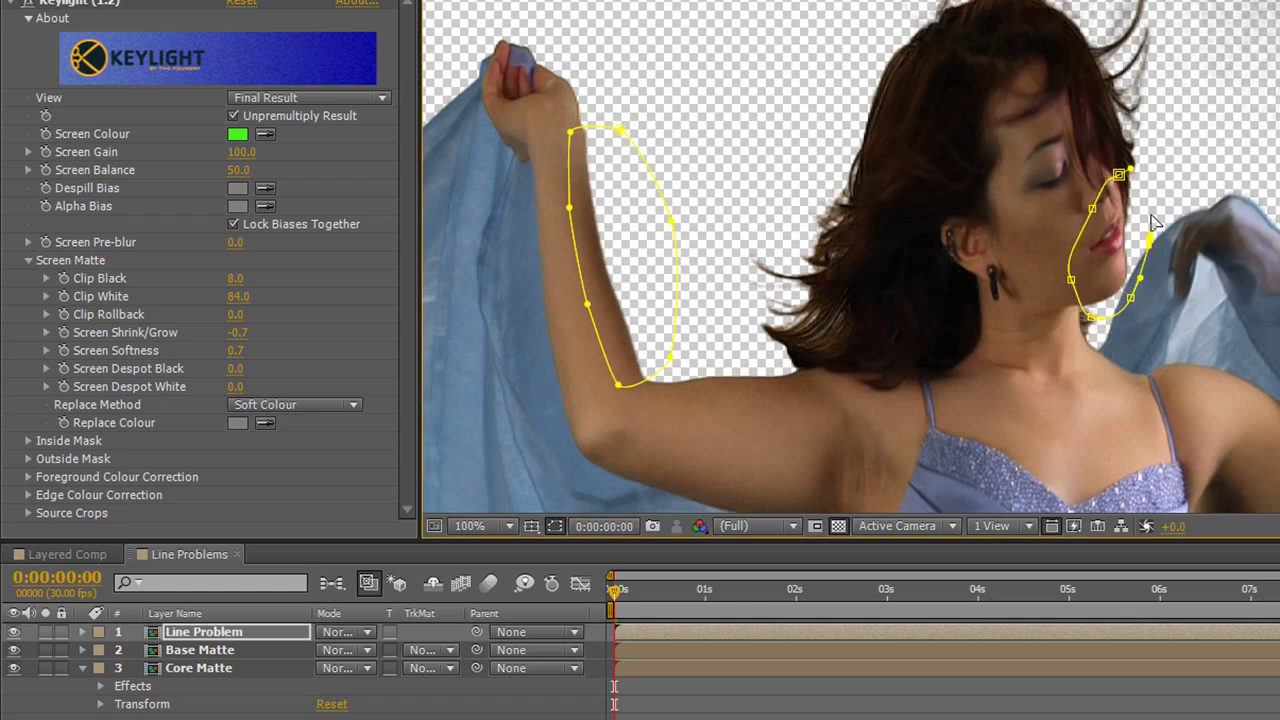
left_click(1118, 175)
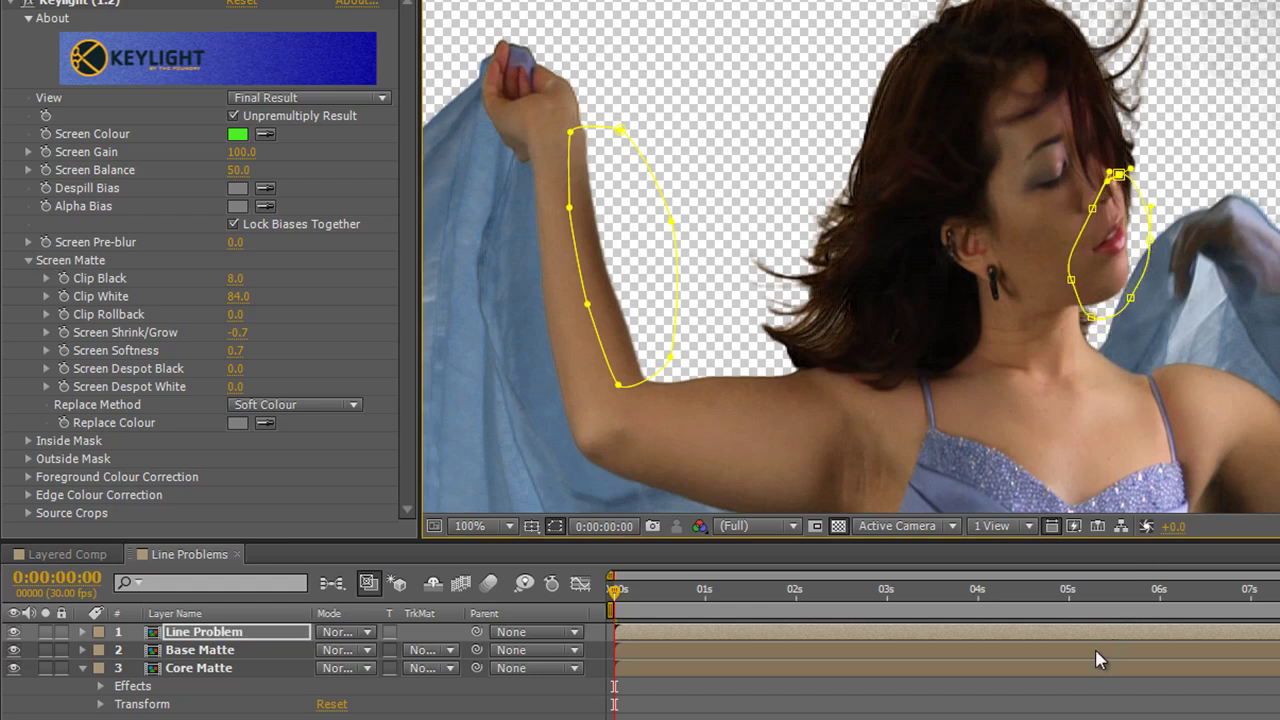
Rename the Line Problem layer's second mask to Chin and set its Mask Feather to 6 pixels.
left_click(235, 636)
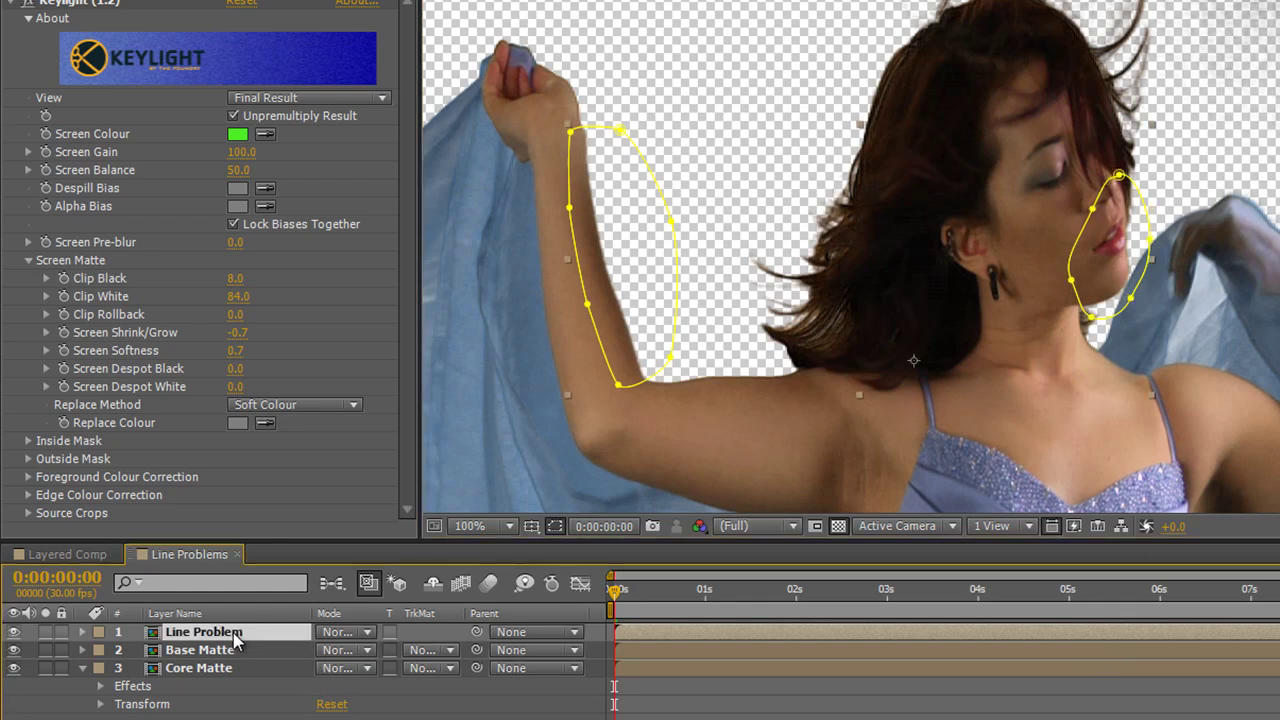
key("f")
left_click(175, 688)
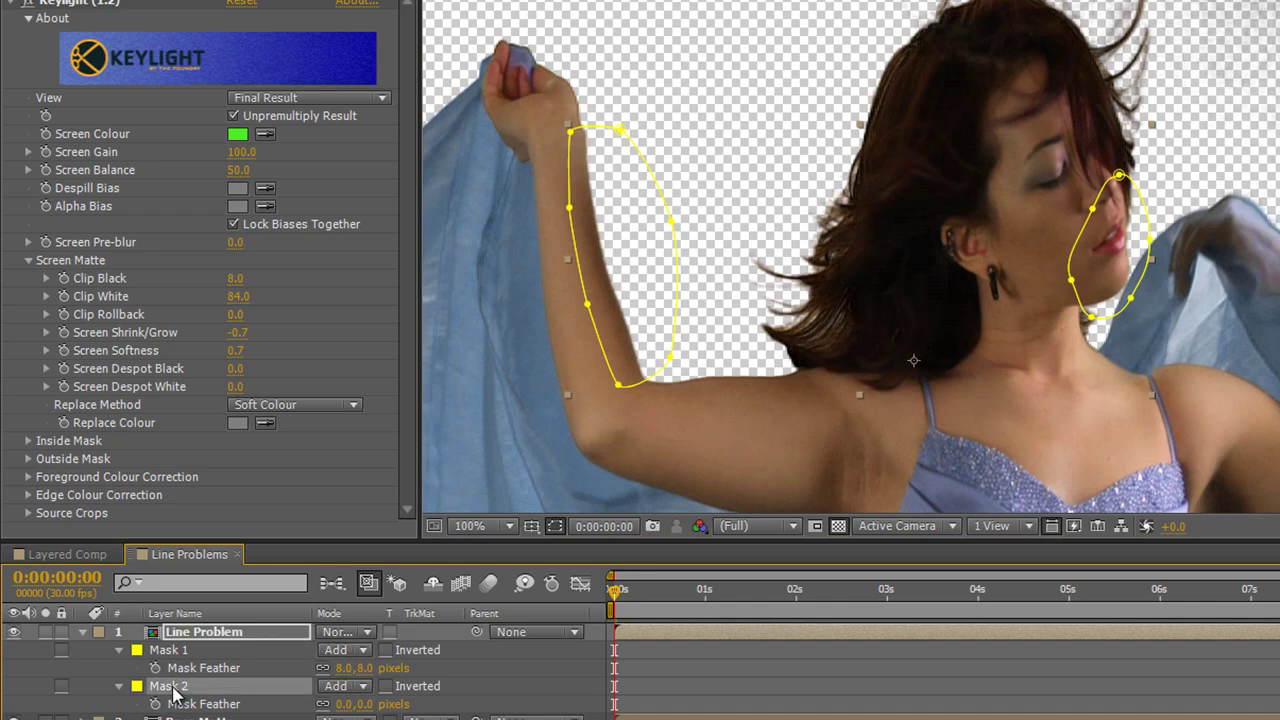
key("Return")
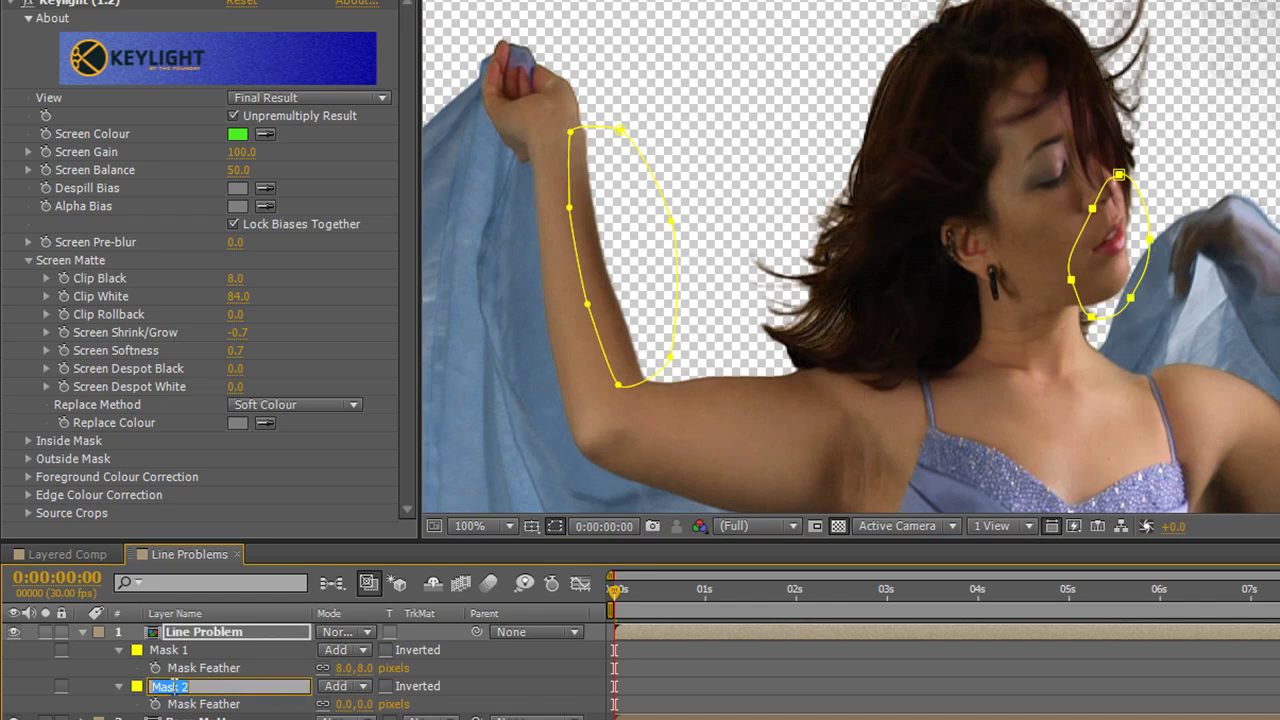
type("Chin")
key("Return")
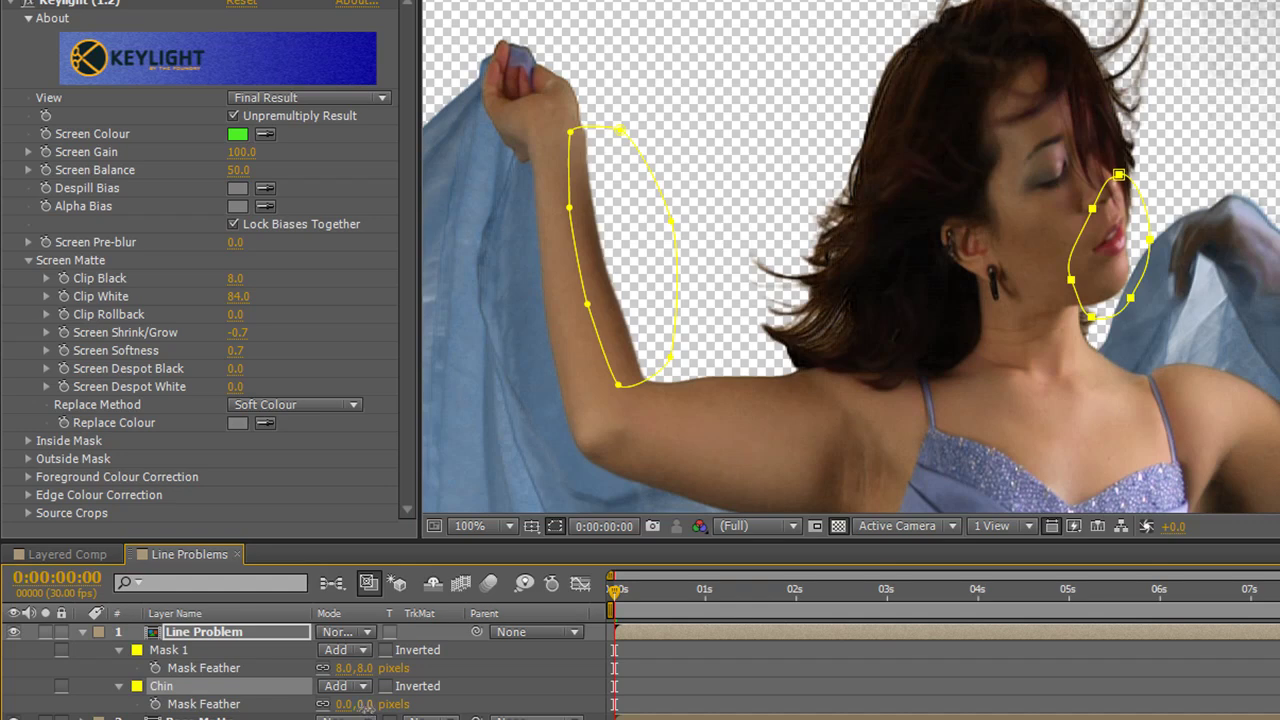
left_click_drag(362, 705, 372, 707)
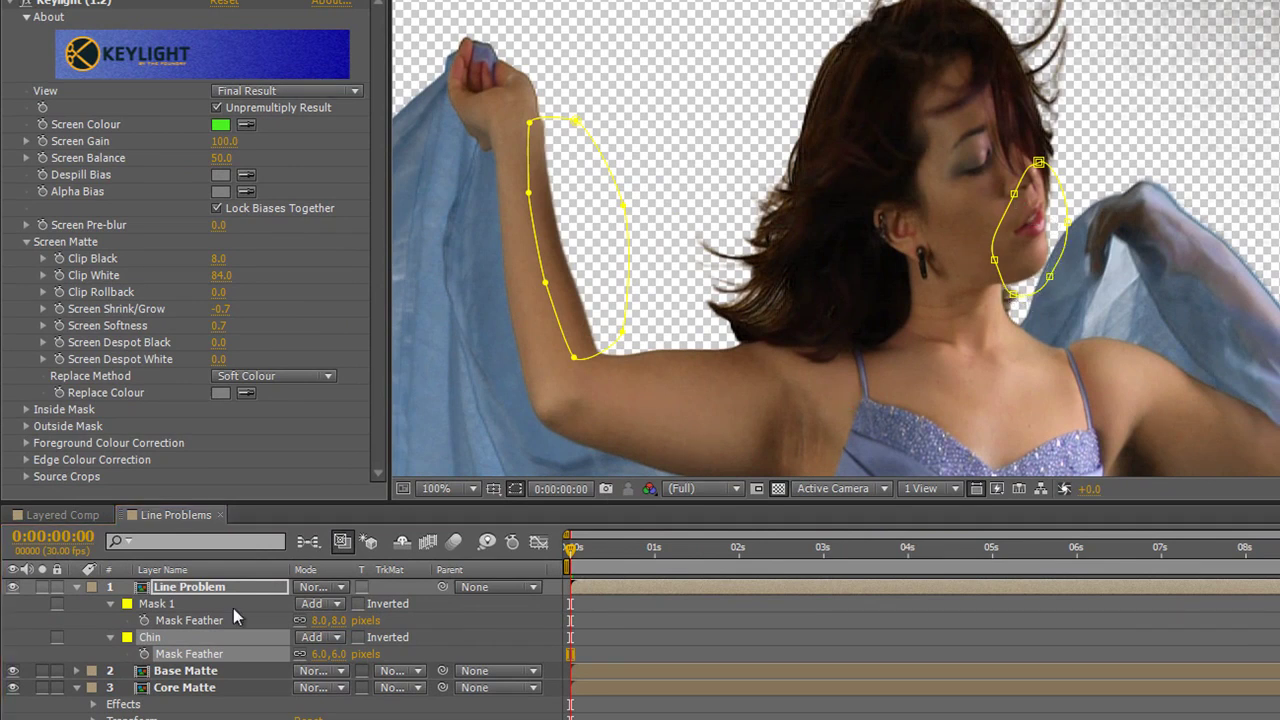
Isolate the Line Problem layer to check its arm and chin patches, and show all layers again.
left_click(148, 640)
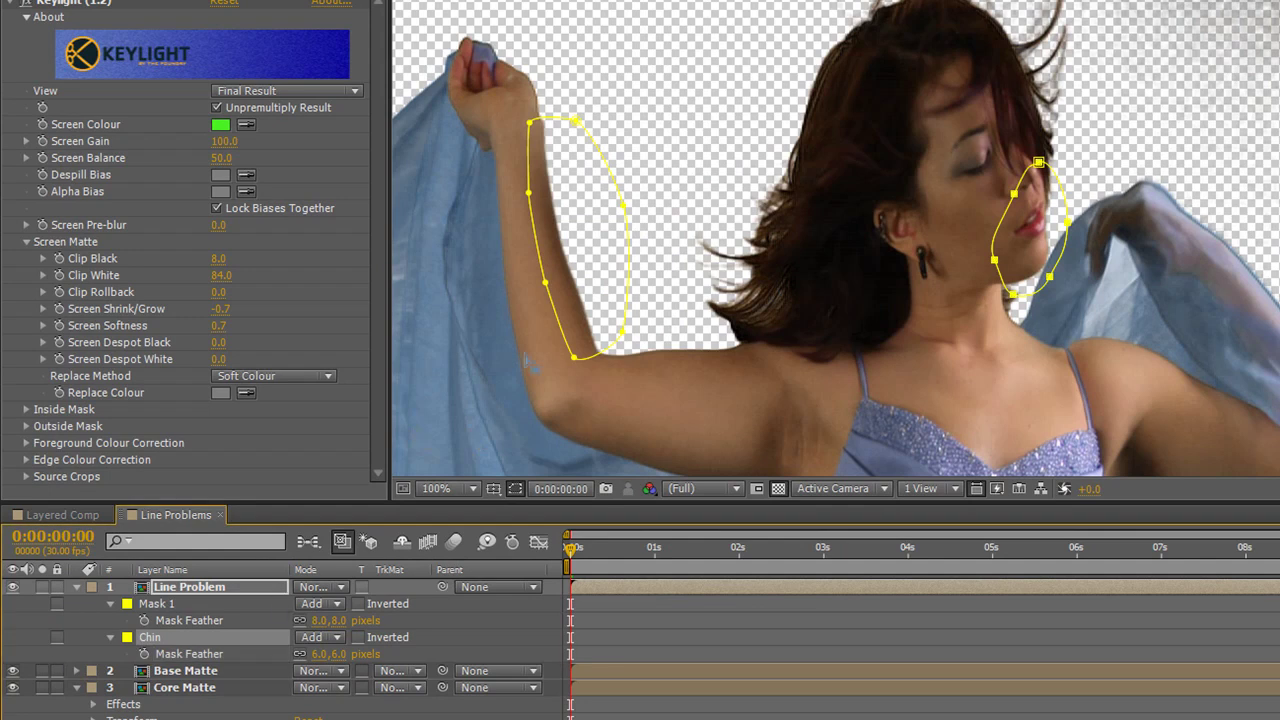
left_click(41, 586)
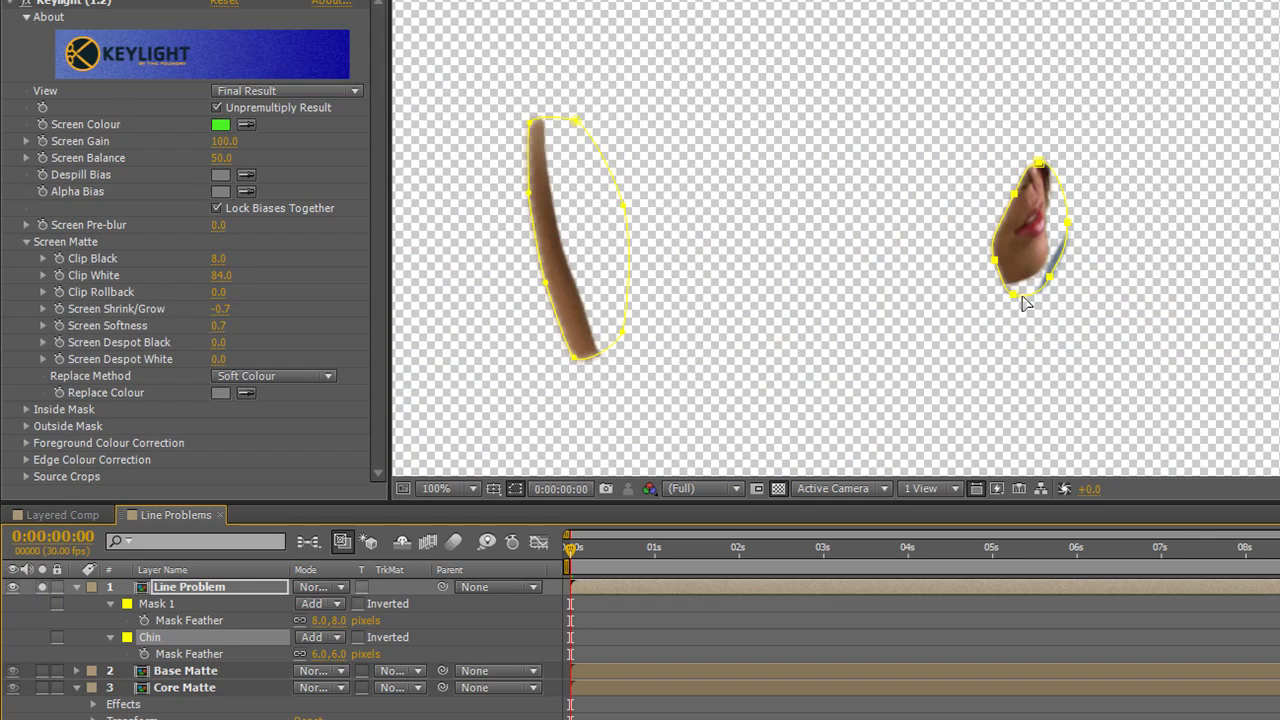
left_click(160, 671)
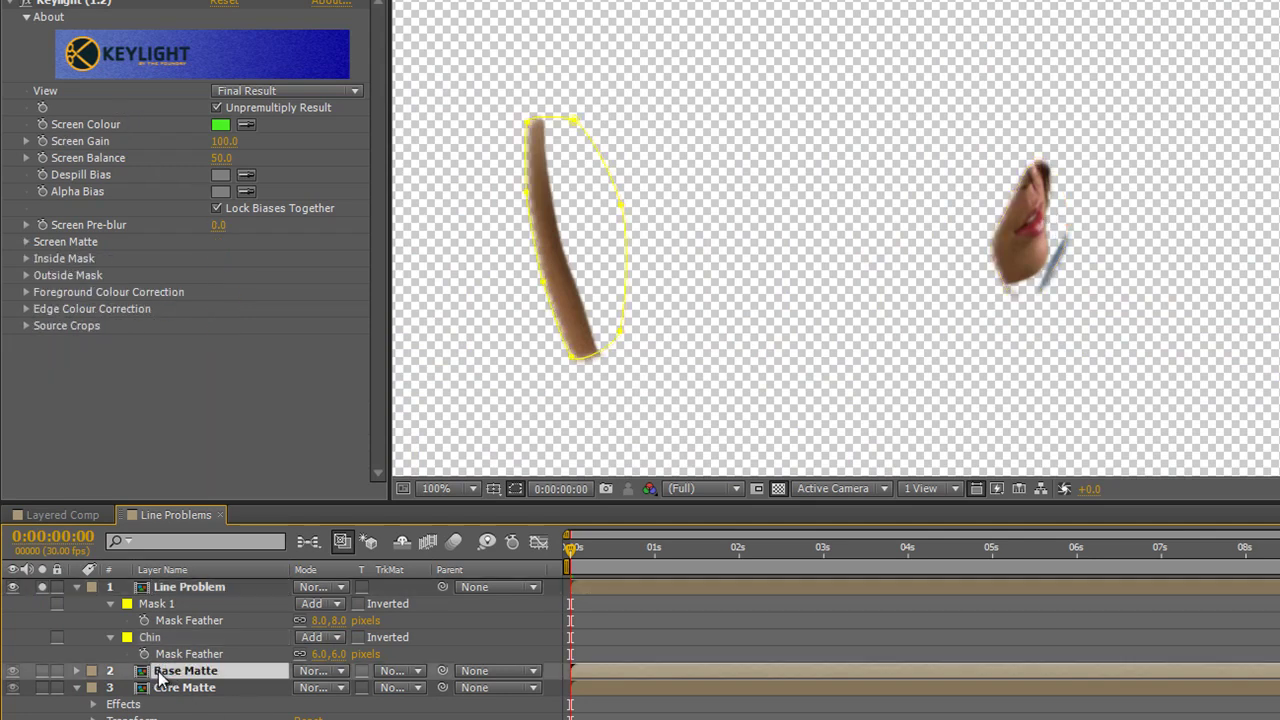
left_click(41, 587)
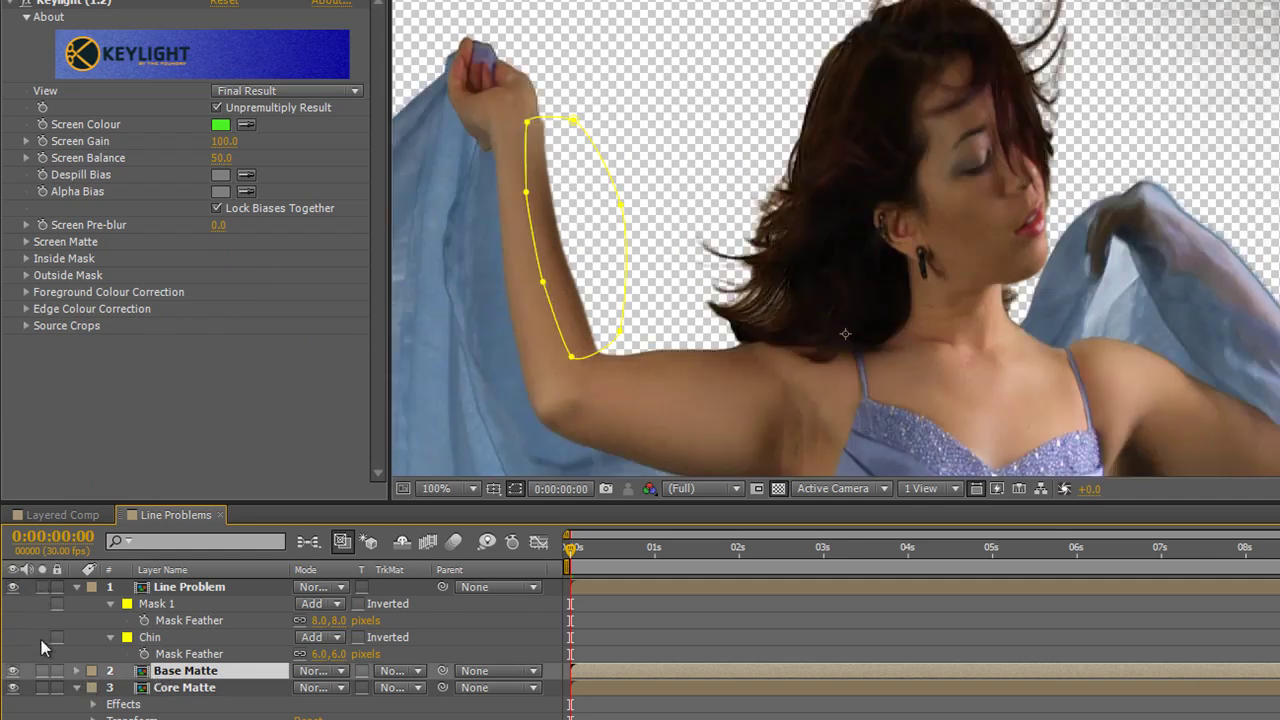
Solo the Base Matte layer and copy the Chin mask from the Line Problem layer onto it.
left_click(41, 671)
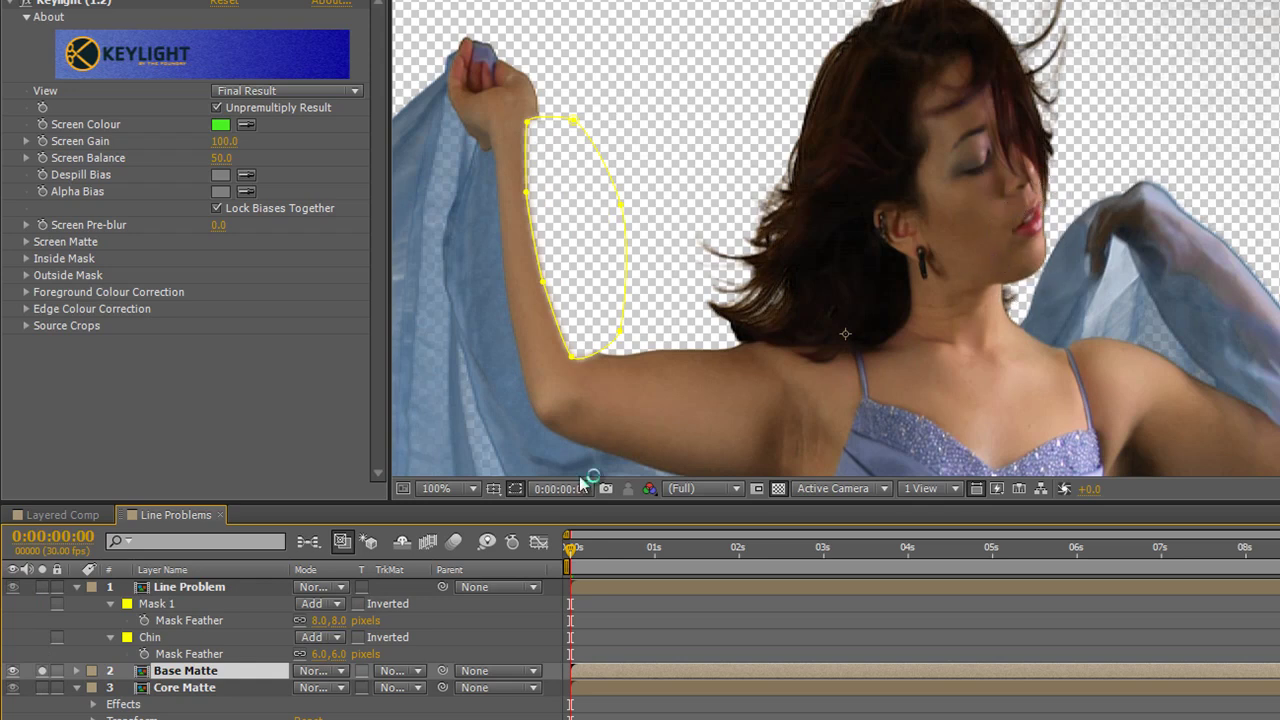
left_click(146, 640)
left_click(146, 640)
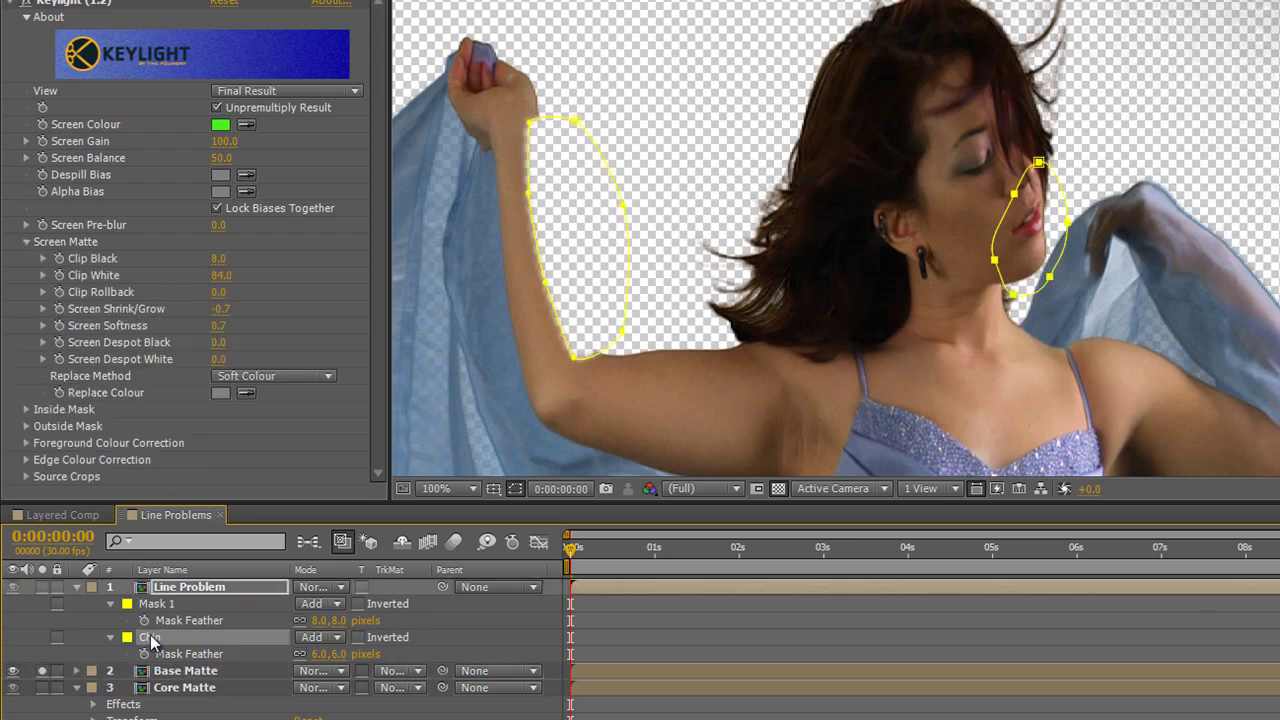
left_click(172, 675)
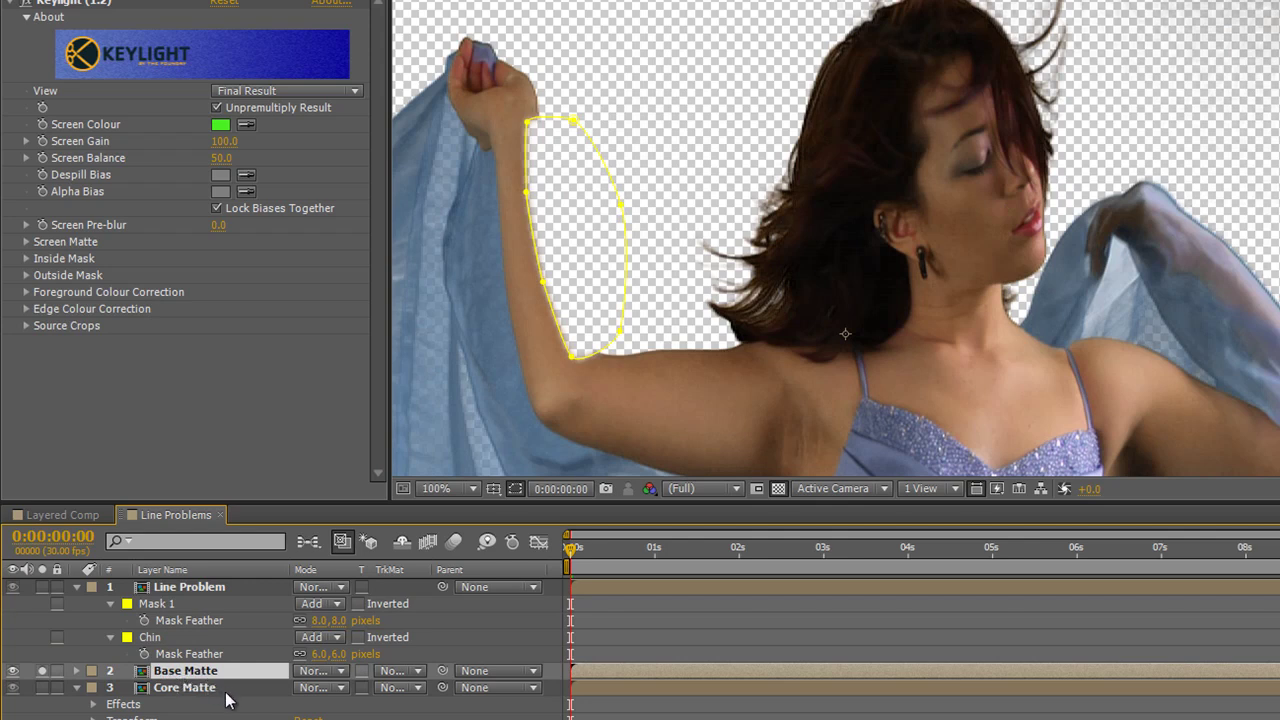
left_click(77, 672)
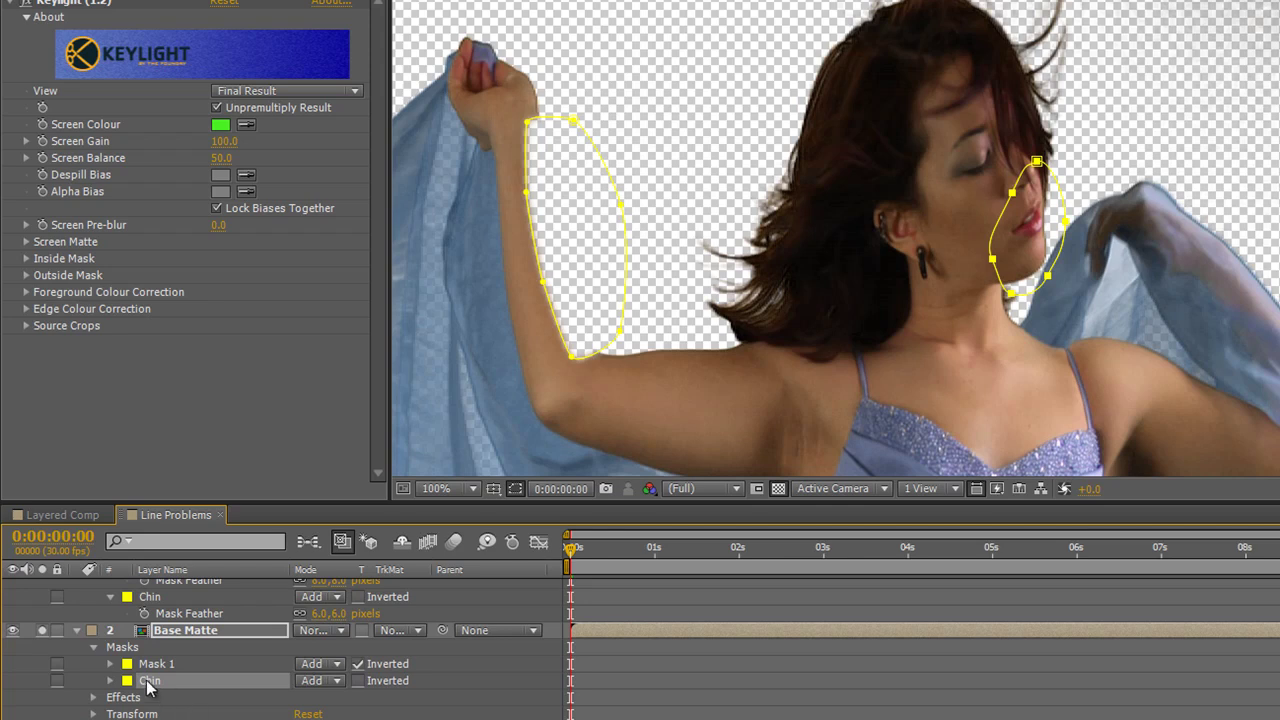
Turn off Mask 1's inversion on Base Matte, set both Mask 1 and Chin to Subtract, and unsolo the layer.
left_click(358, 664)
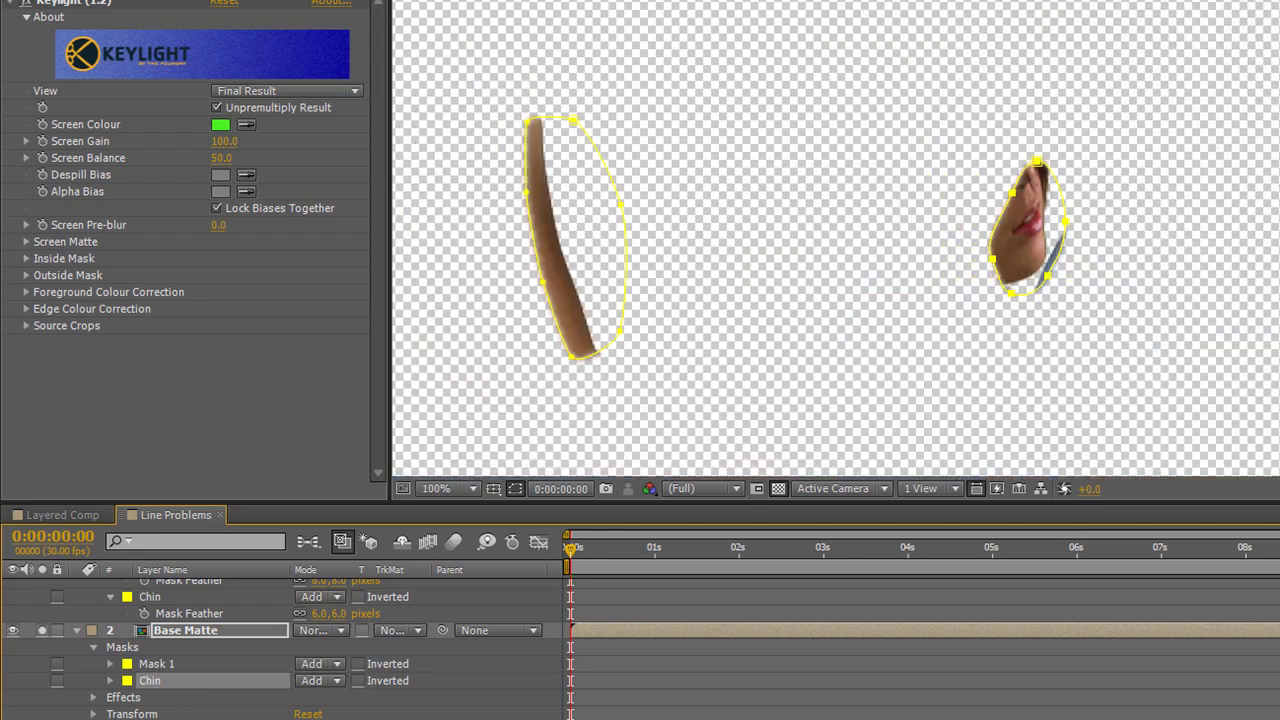
left_click(336, 664)
left_click(350, 555)
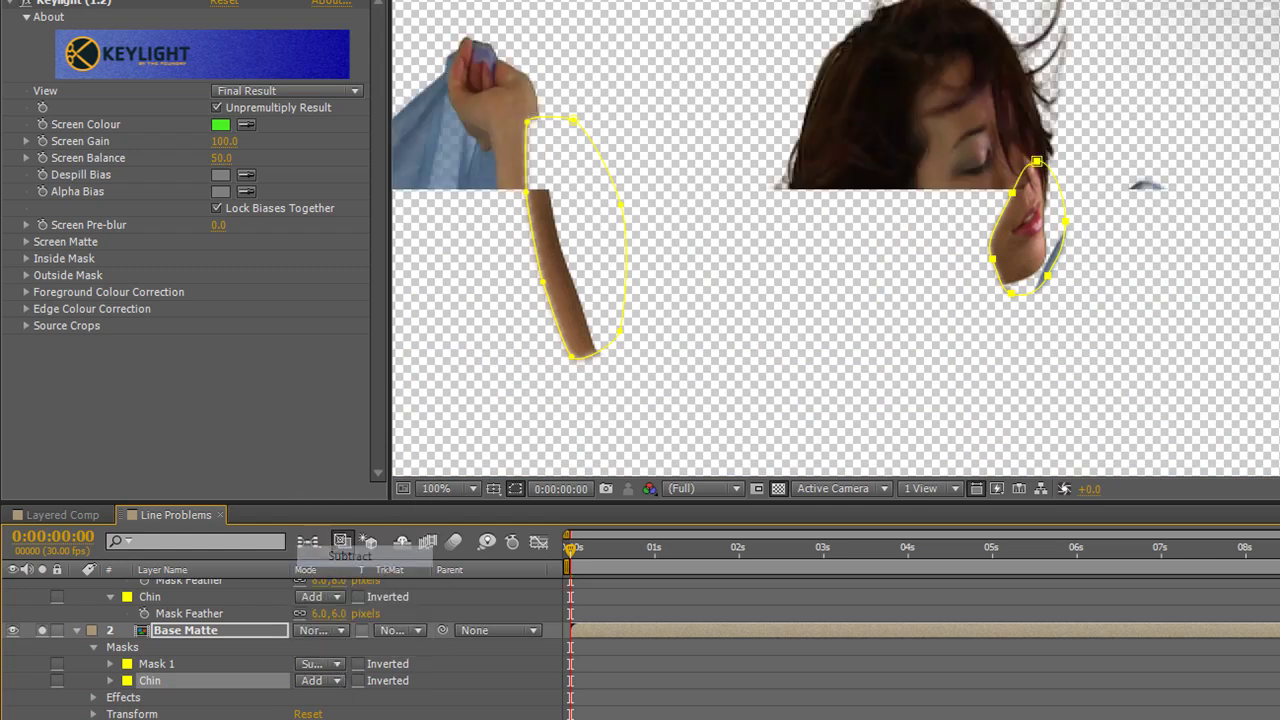
left_click(335, 680)
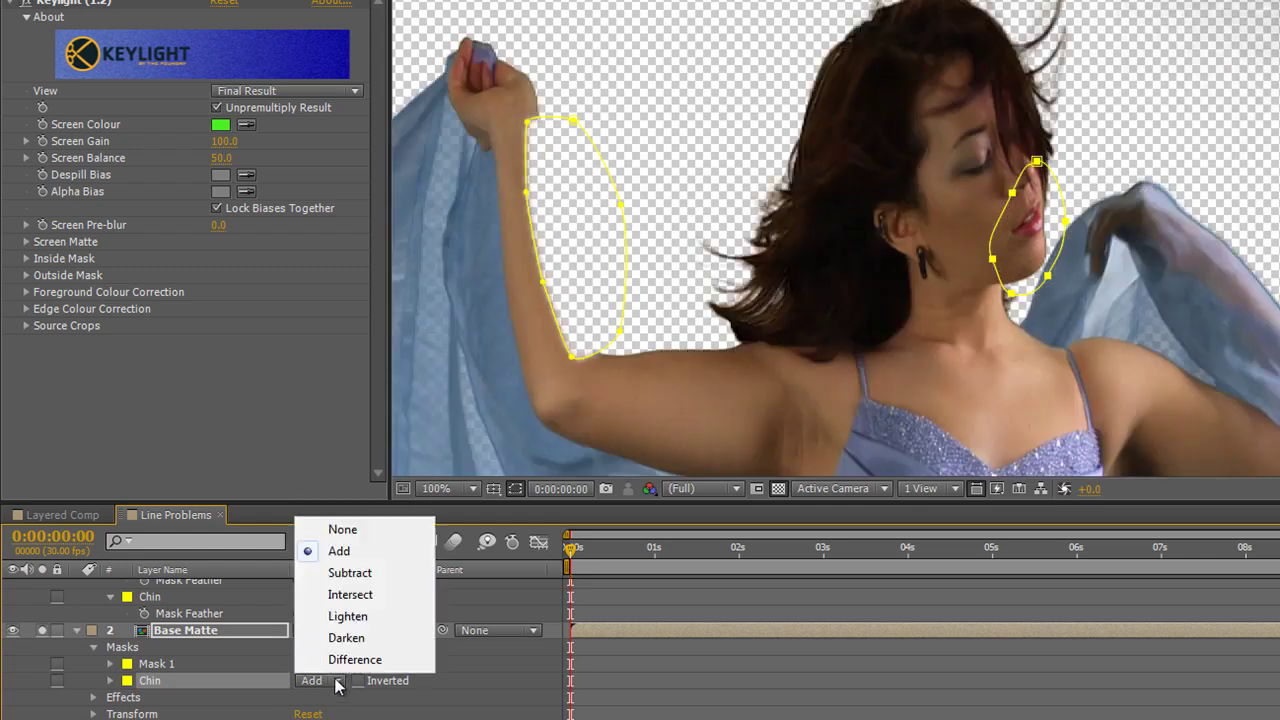
left_click(357, 578)
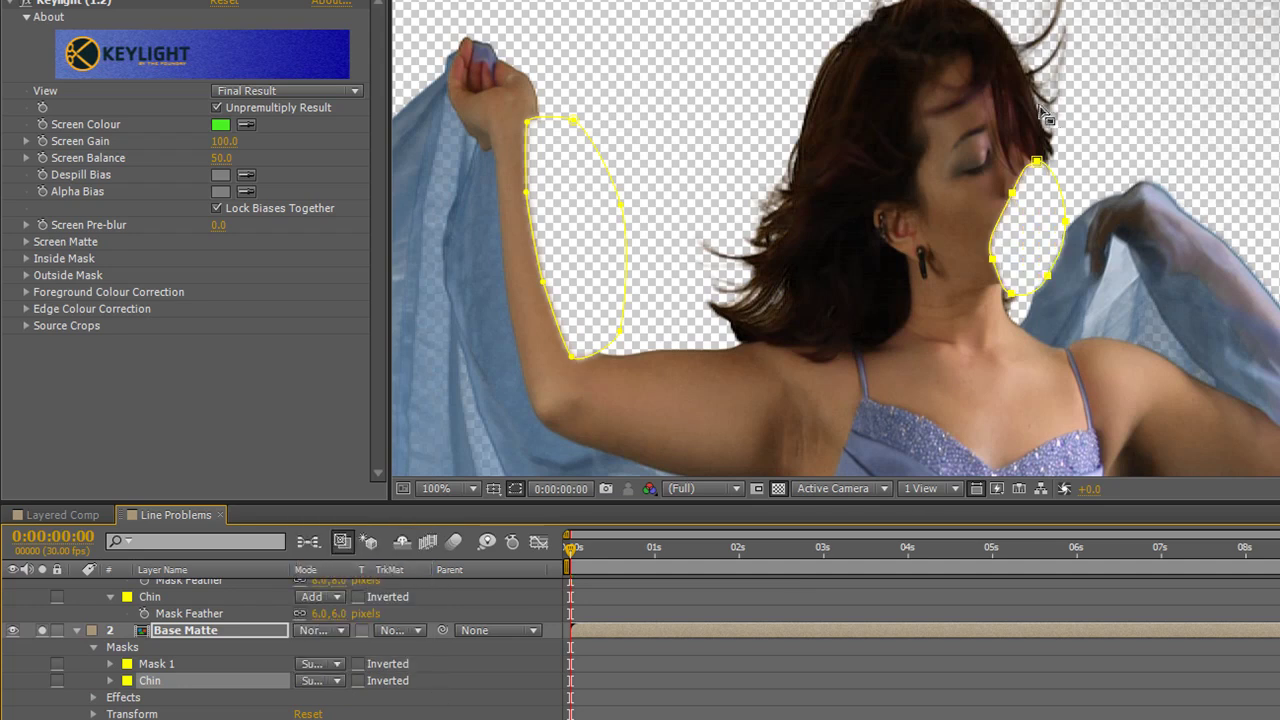
left_click(44, 631)
Collapse the Line Problem, Base Matte and Core Matte layers and review the combined key at 50% and 100%.
scroll(229, 637, "down", 2)
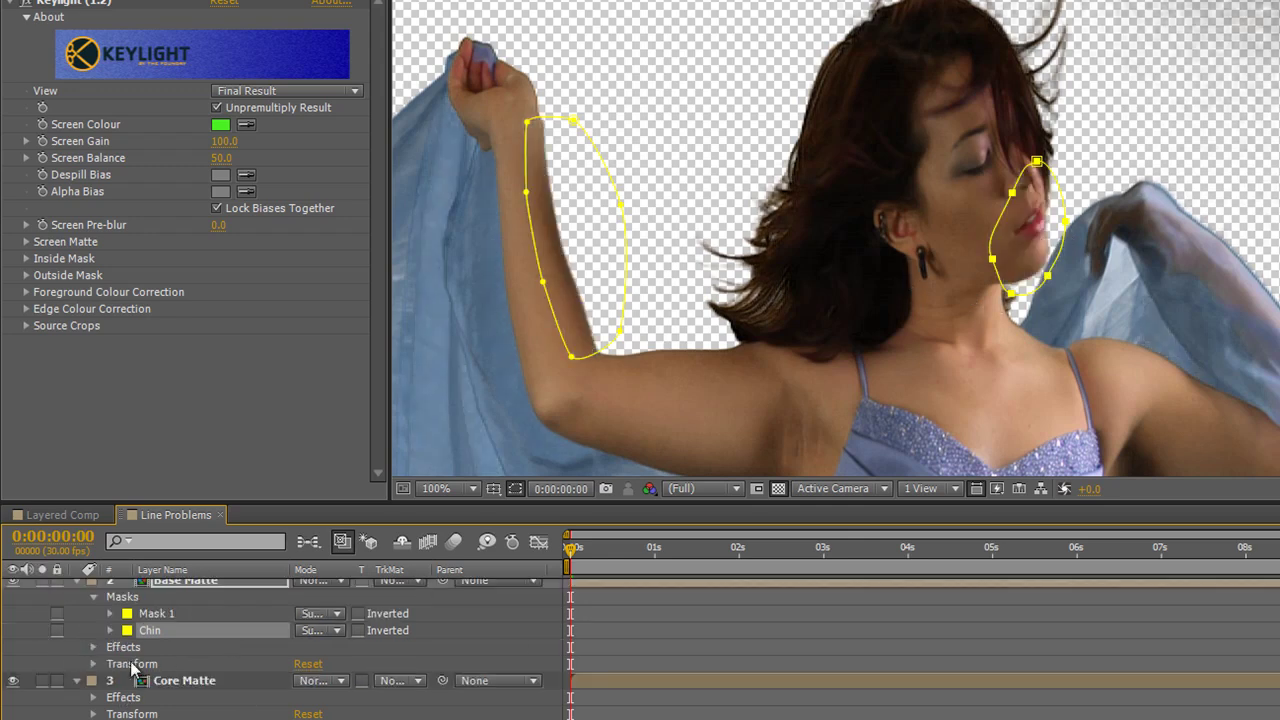
scroll(136, 668, "up", 2)
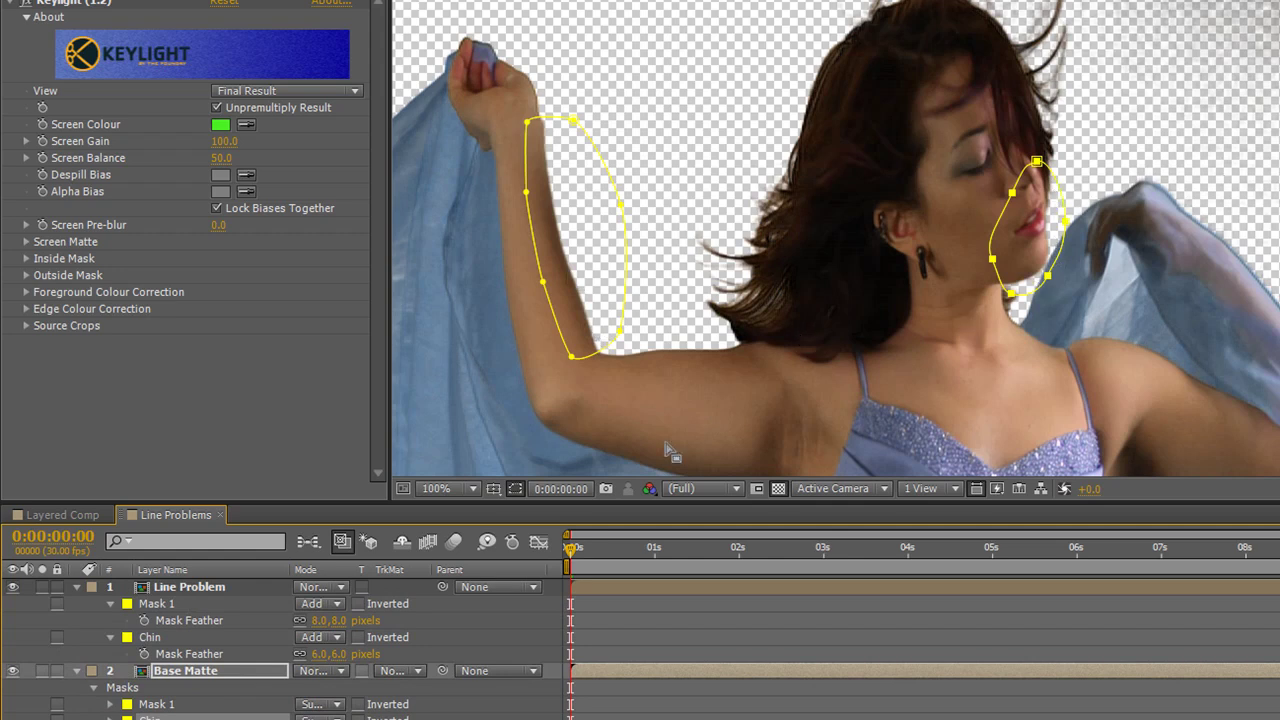
left_click(77, 586)
left_click(77, 586)
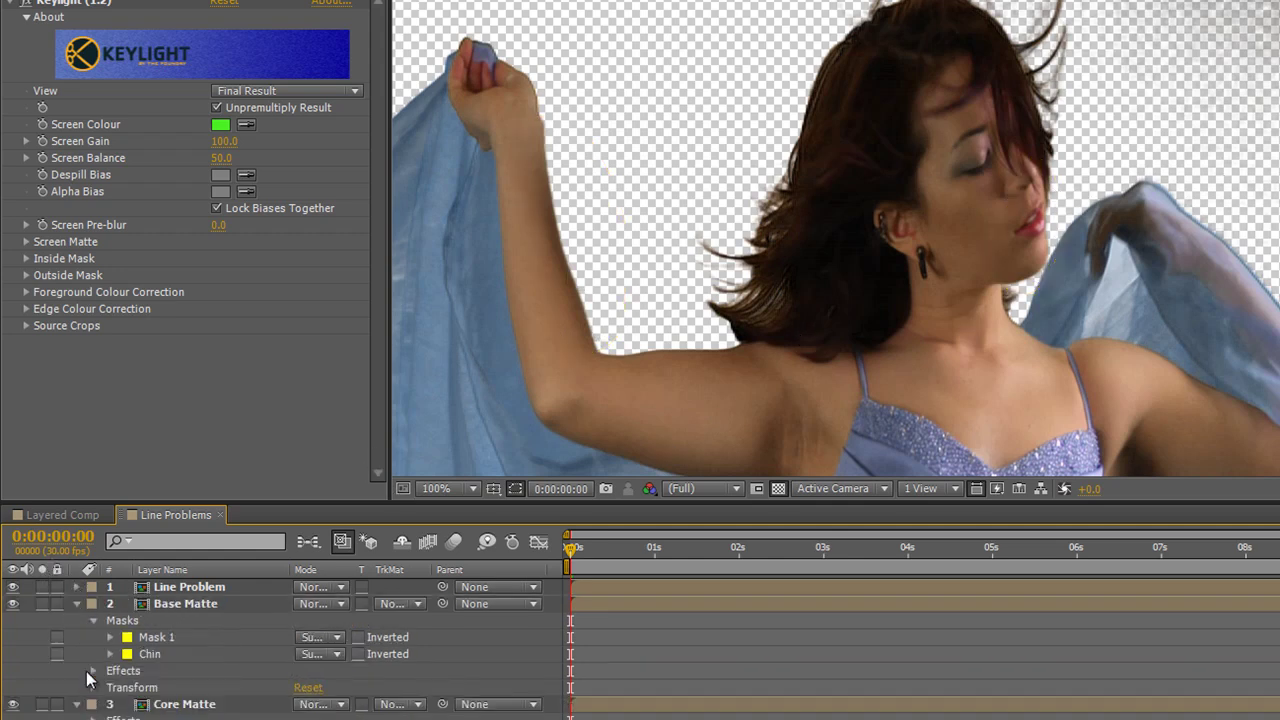
left_click(77, 604)
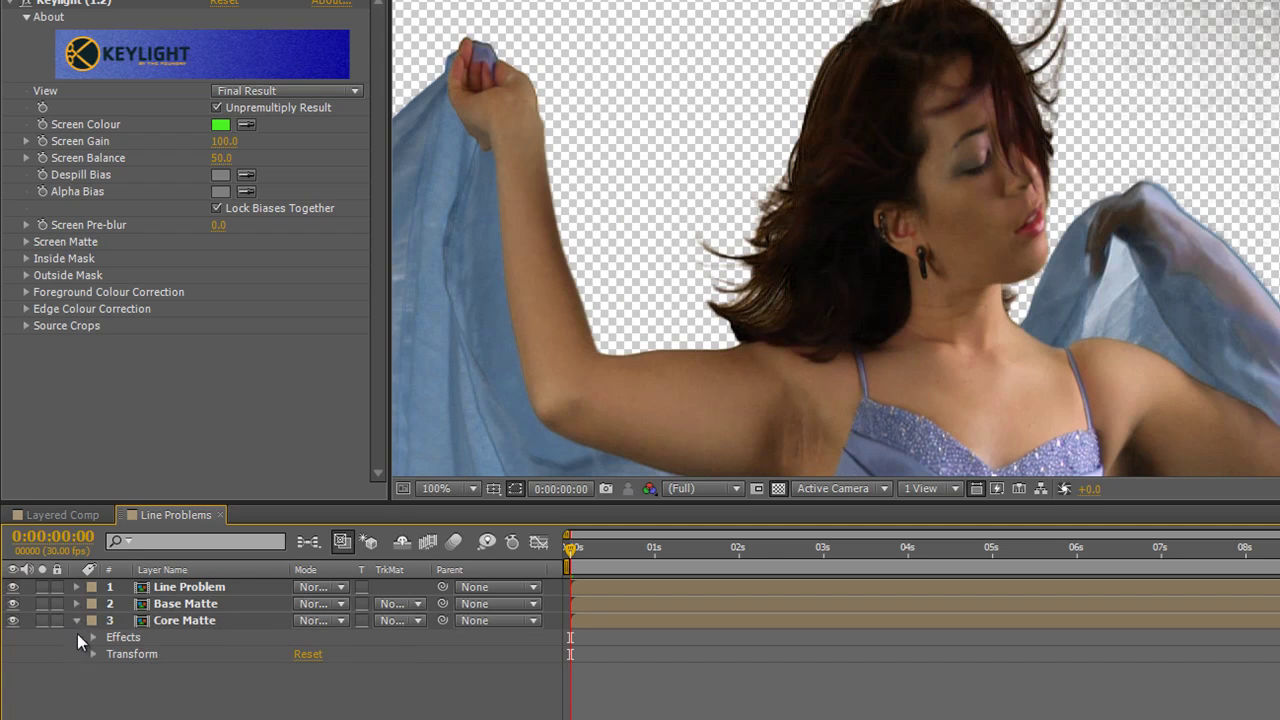
left_click(77, 620)
key("comma")
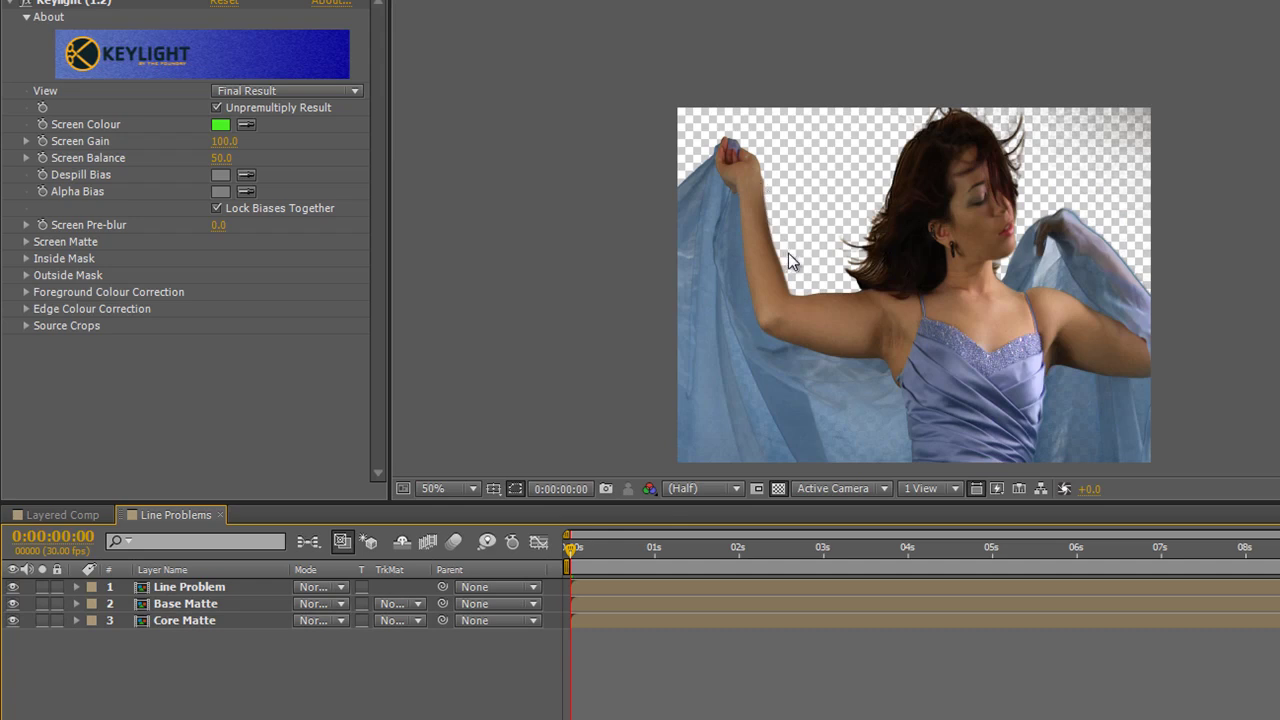
key("period")
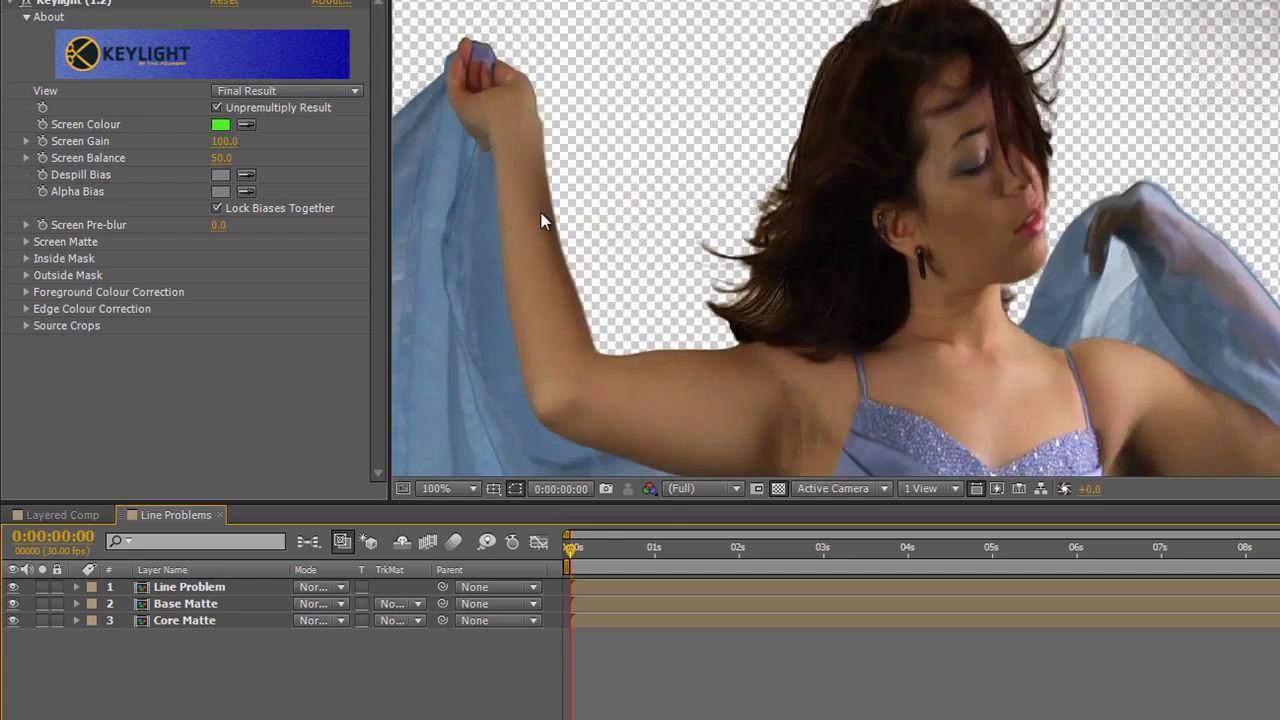